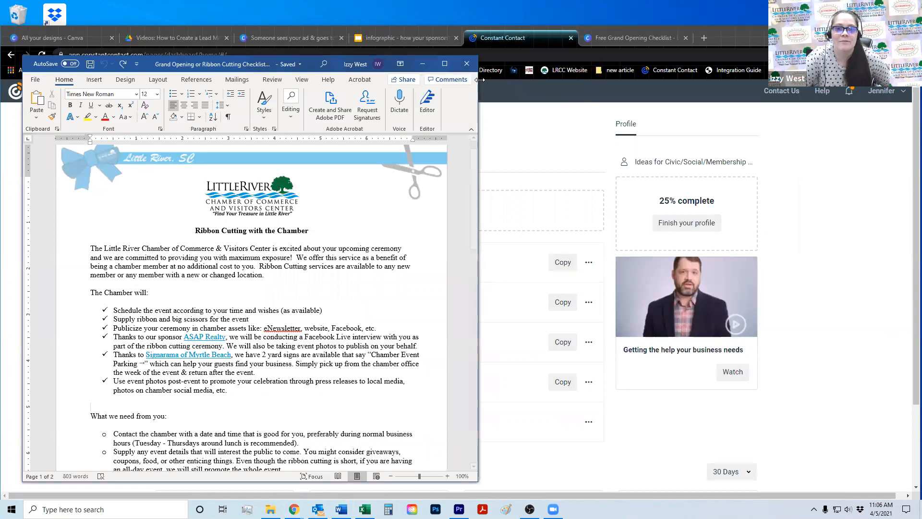
Widen the Word window and review both pages of the ribbon cutting and grand opening checklist.
drag(479, 80, 810, 80)
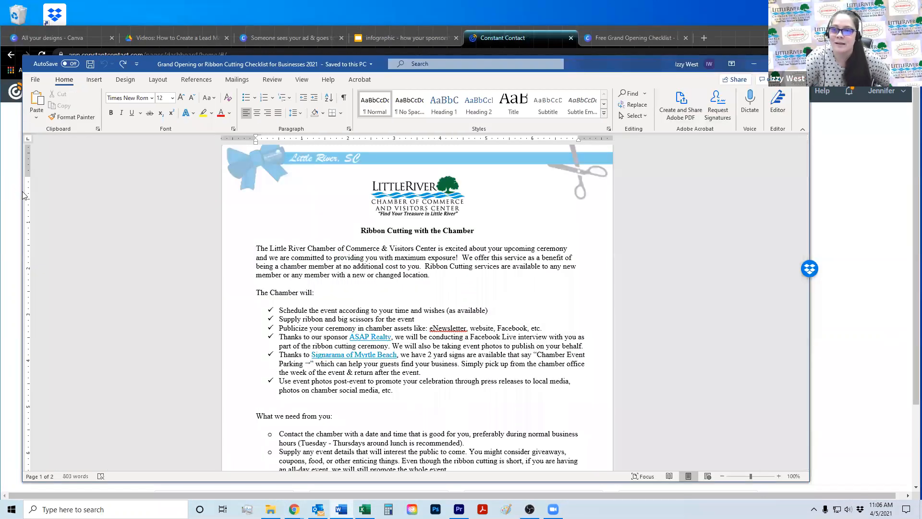
drag(22, 191, 3, 191)
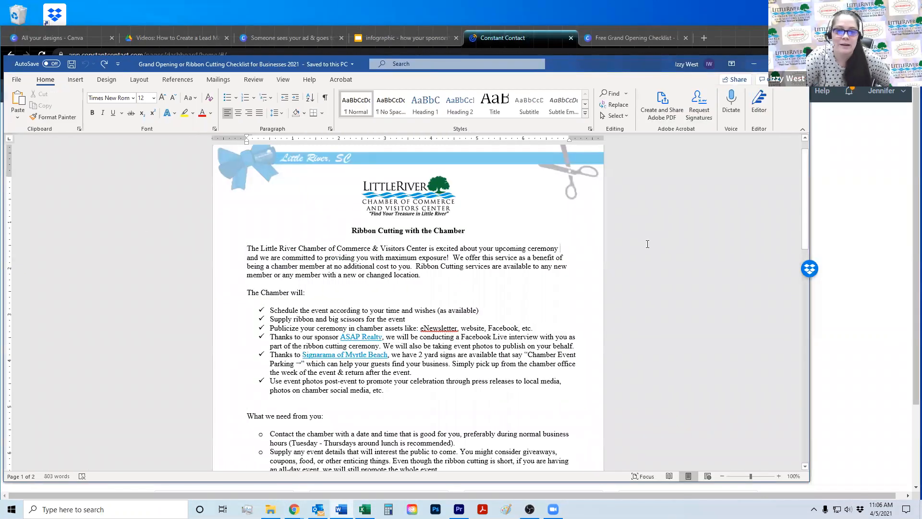
scroll(643, 244, down, 3)
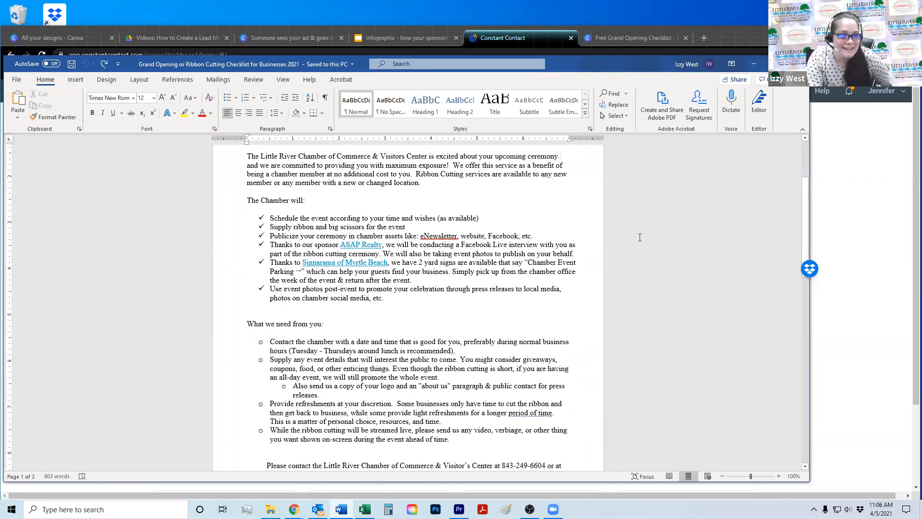
scroll(595, 272, up, 2)
scroll(605, 273, down, 7)
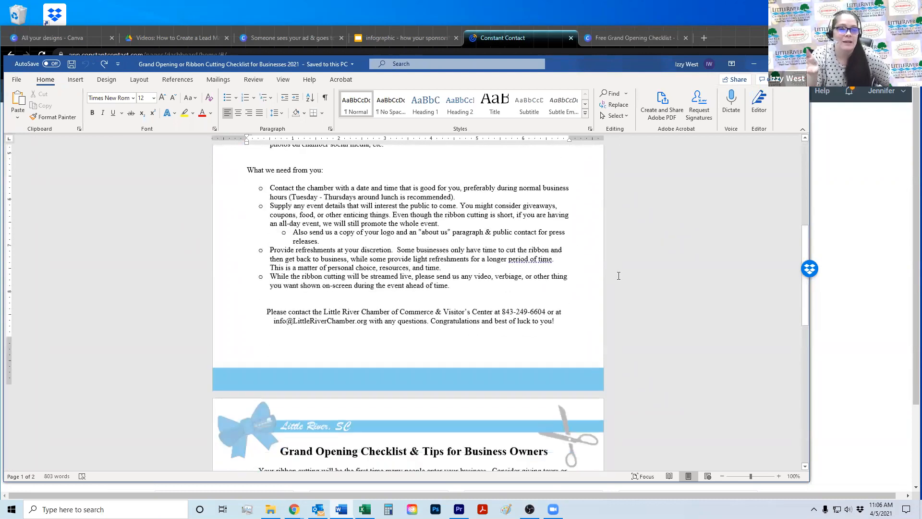
scroll(616, 277, up, 2)
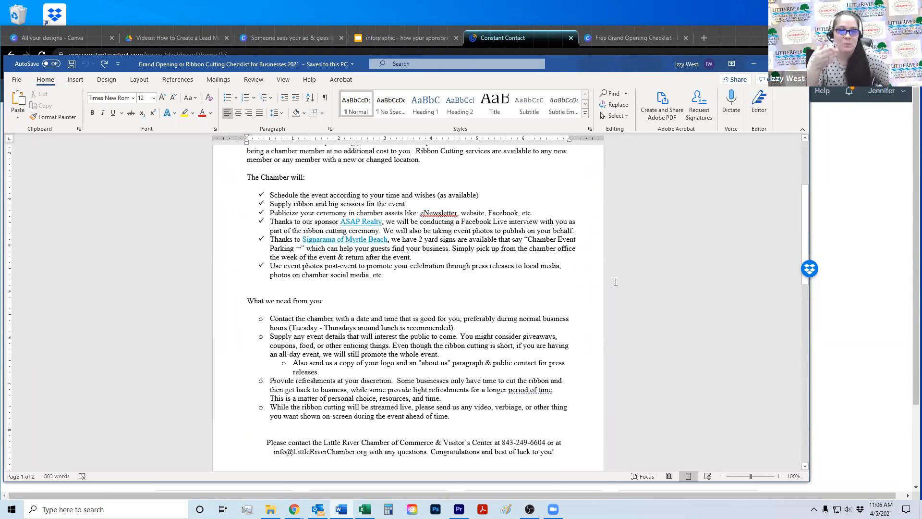
scroll(619, 279, up, 2)
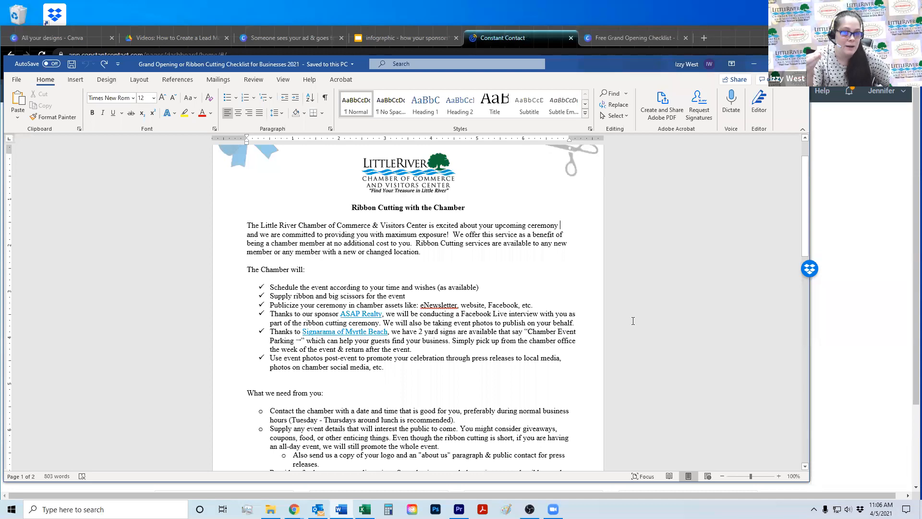
scroll(686, 305, down, 17)
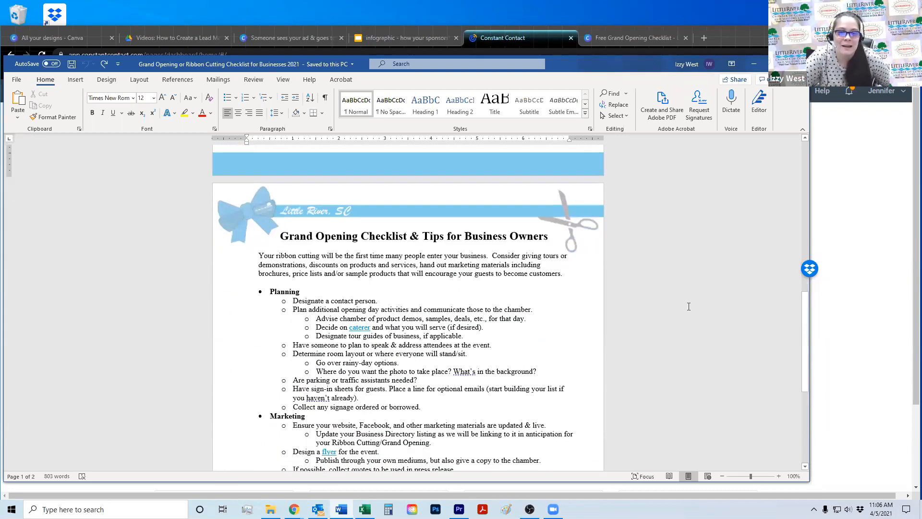
scroll(688, 306, down, 3)
scroll(690, 308, up, 10)
scroll(687, 298, up, 6)
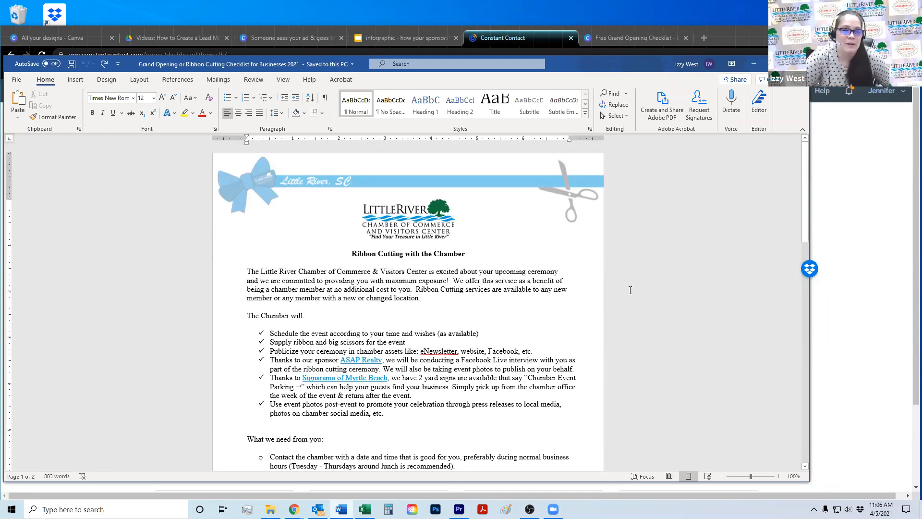
scroll(634, 292, down, 15)
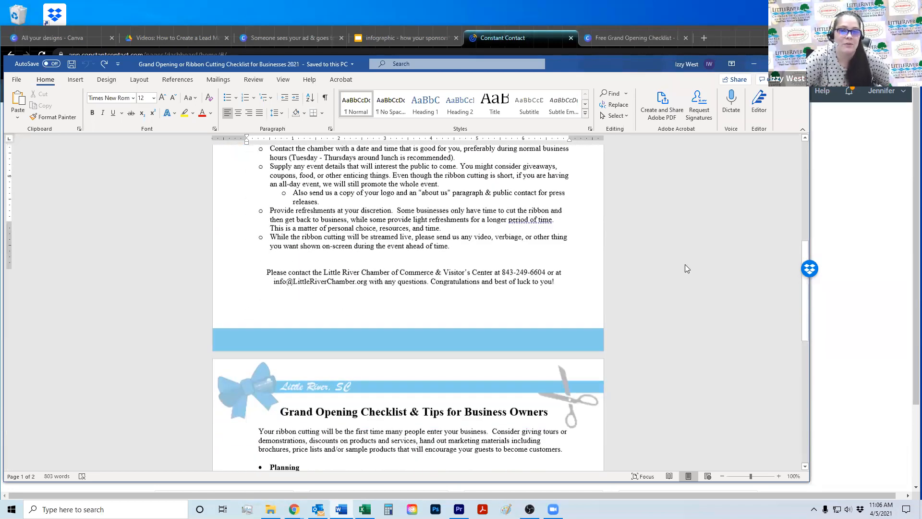
scroll(687, 264, up, 5)
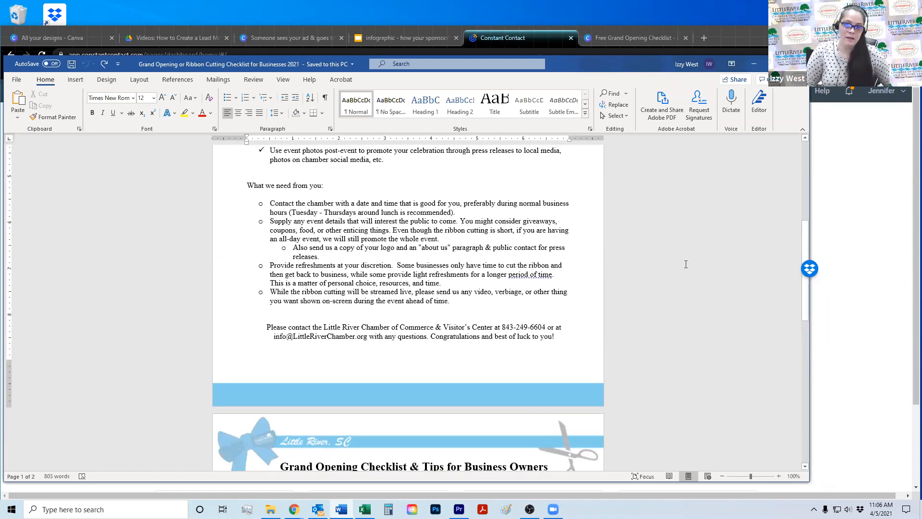
scroll(687, 264, up, 7)
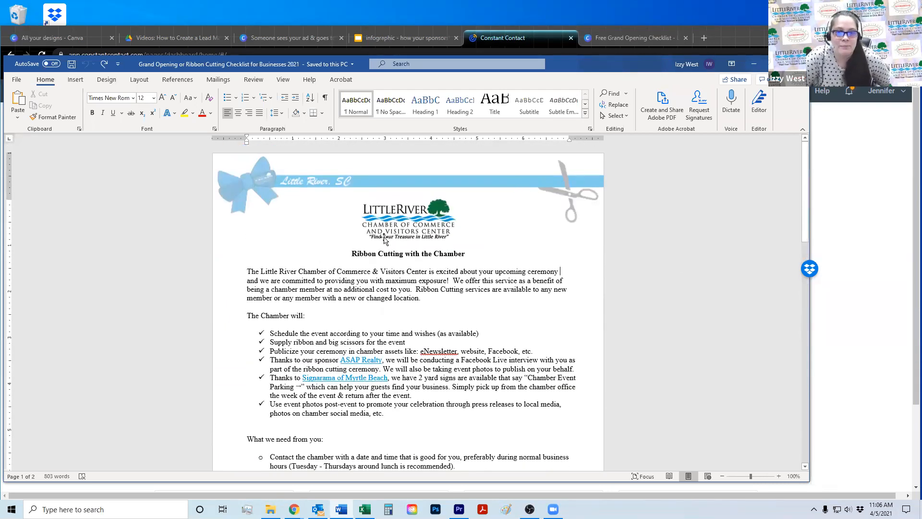
Open the page header for editing and select the ribbon and scissors banner picture.
click(406, 226)
click(530, 241)
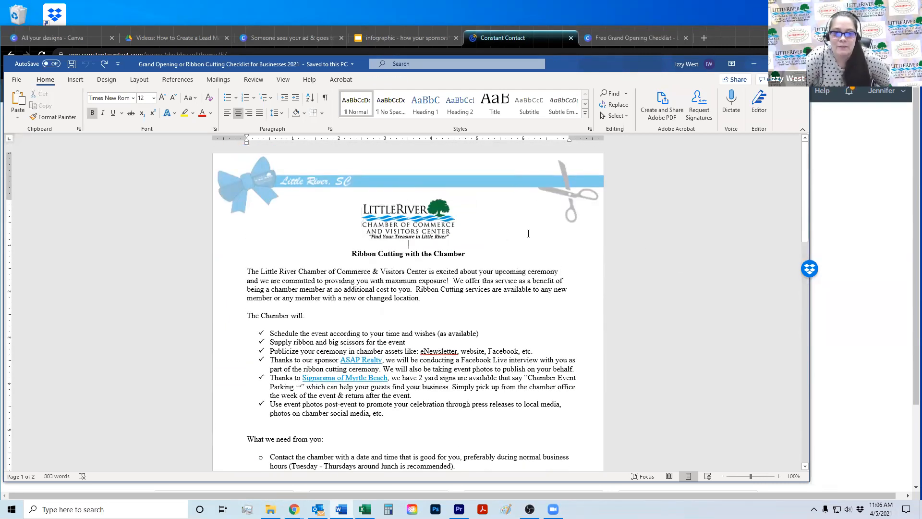
double_click(482, 166)
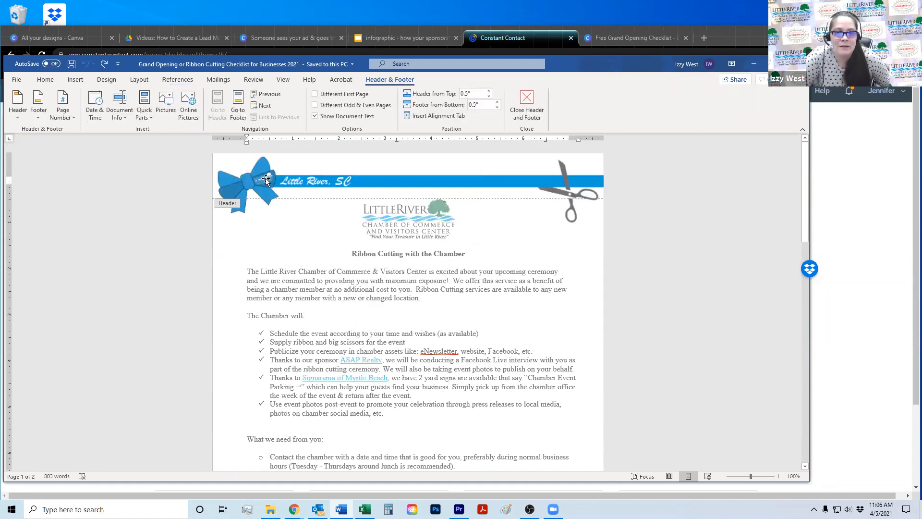
click(474, 205)
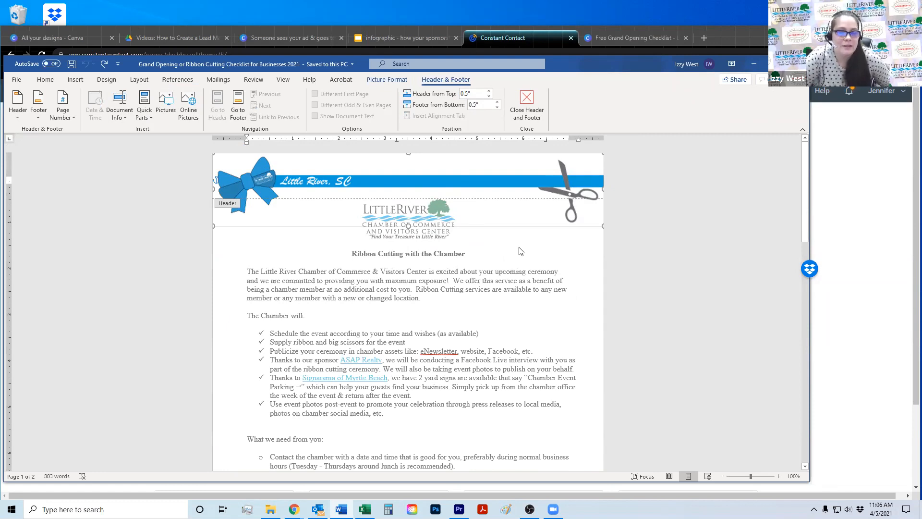
Select the blue bar in the first page's footer and view the shapes available for insertion.
scroll(480, 269, down, 10)
click(463, 278)
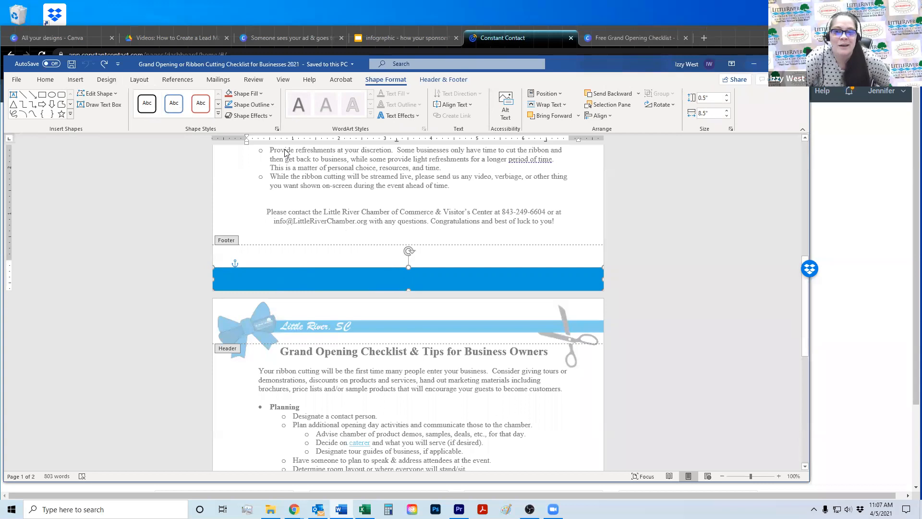
click(75, 79)
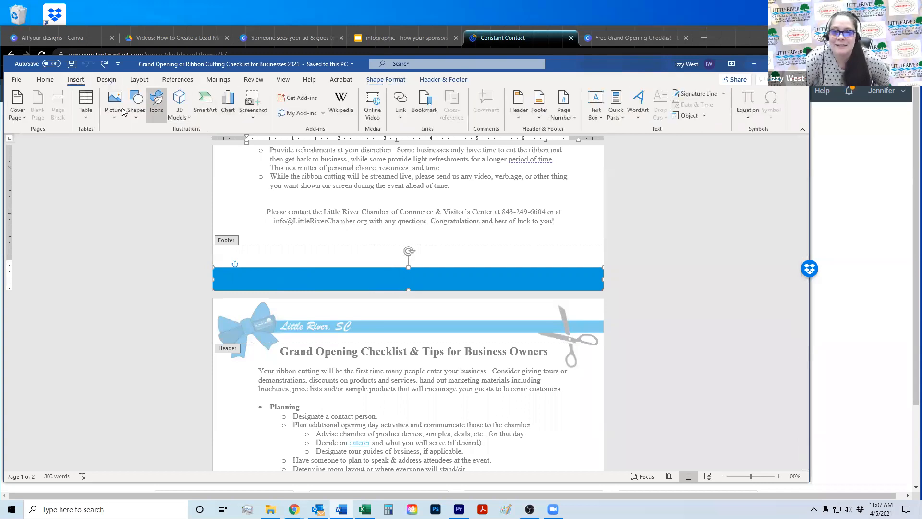
click(137, 103)
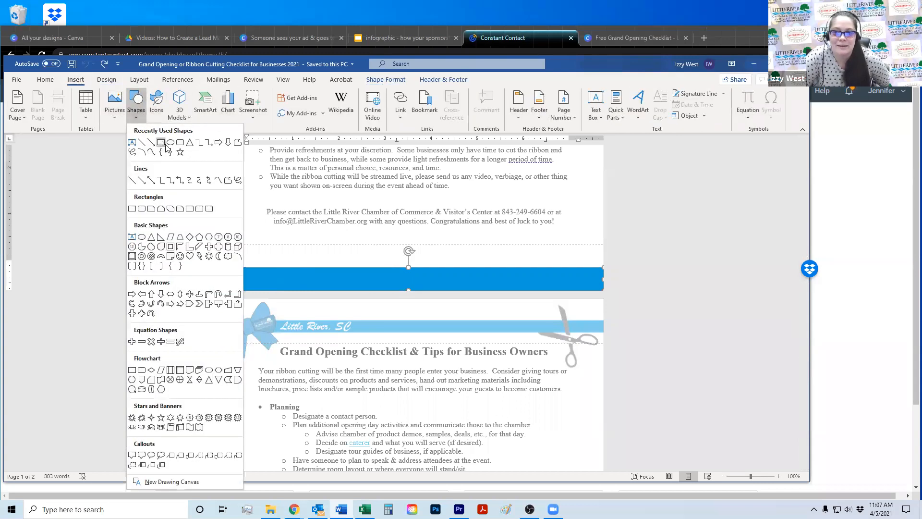
click(379, 268)
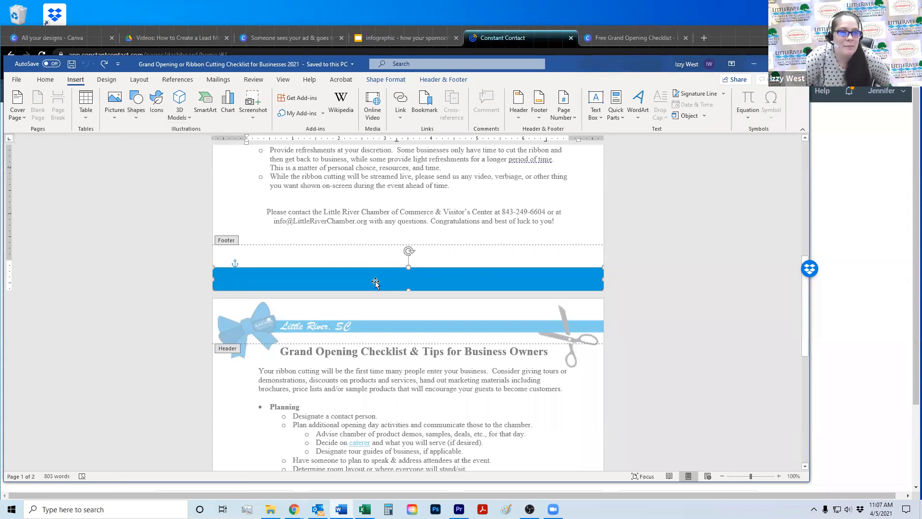
Reposition the blue footer bar so it spans the page width, and deselect it.
drag(368, 282, 407, 283)
click(725, 265)
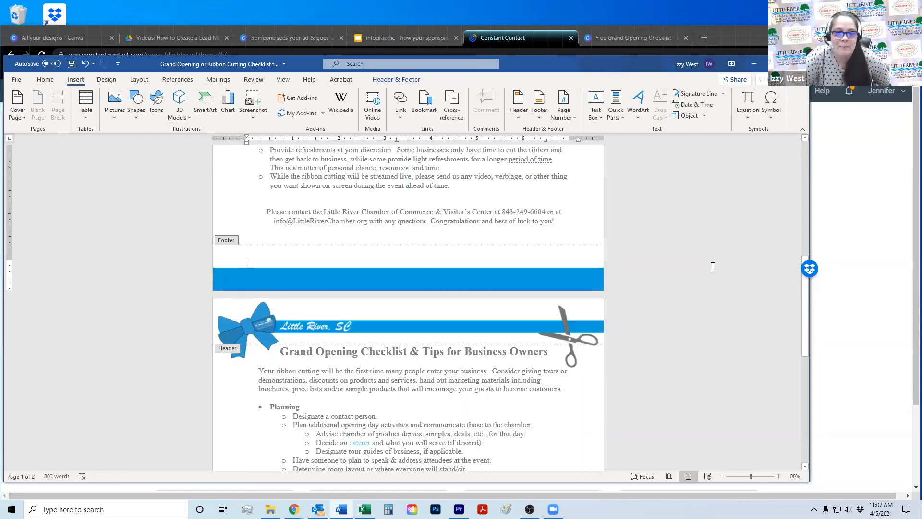
drag(484, 272, 483, 270)
click(691, 270)
Return to the start of the checklist document and save it.
scroll(692, 270, up, 5)
scroll(693, 270, up, 4)
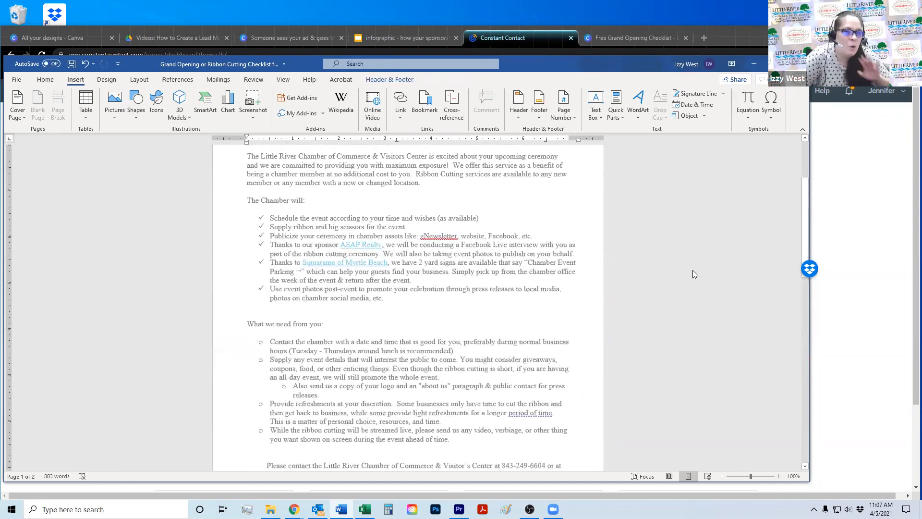
scroll(669, 293, up, 1)
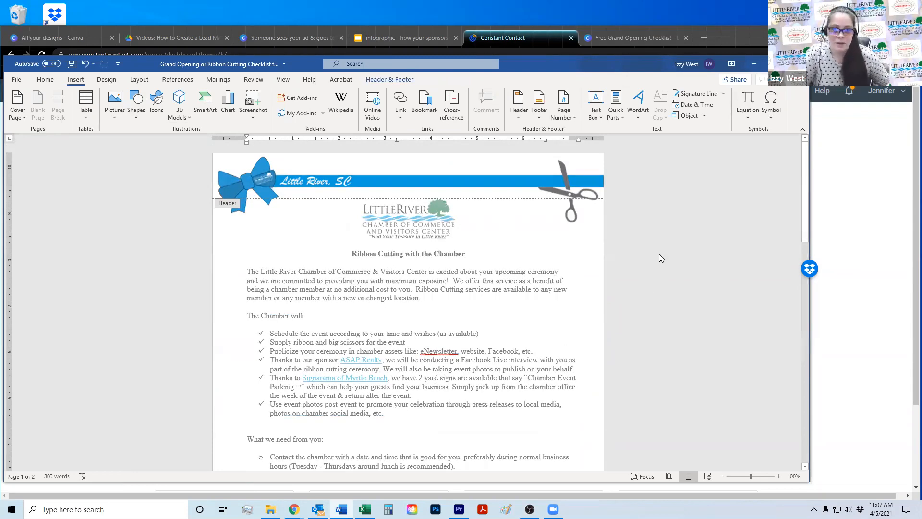
click(71, 64)
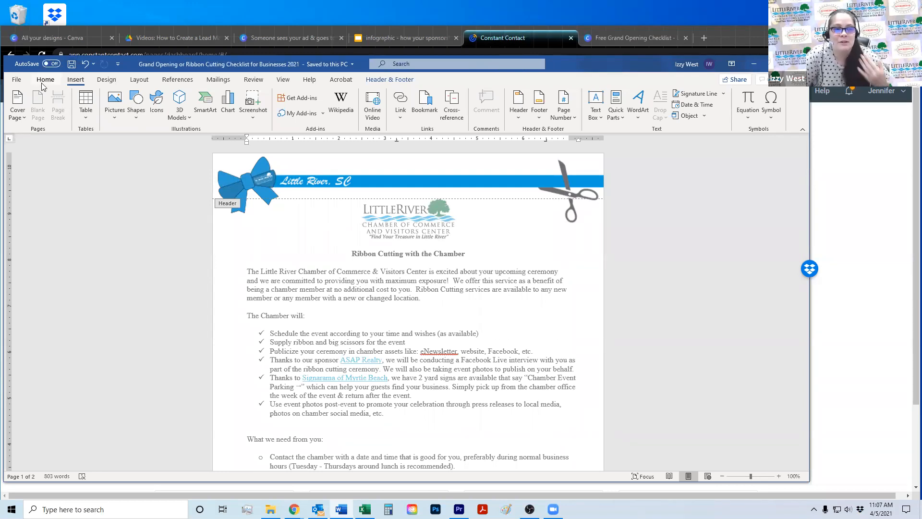
Save the document as an Adobe PDF named "Grand Opening or Ribbon Cutting Checklist for Businesses 2021" in the checklists folder.
click(16, 80)
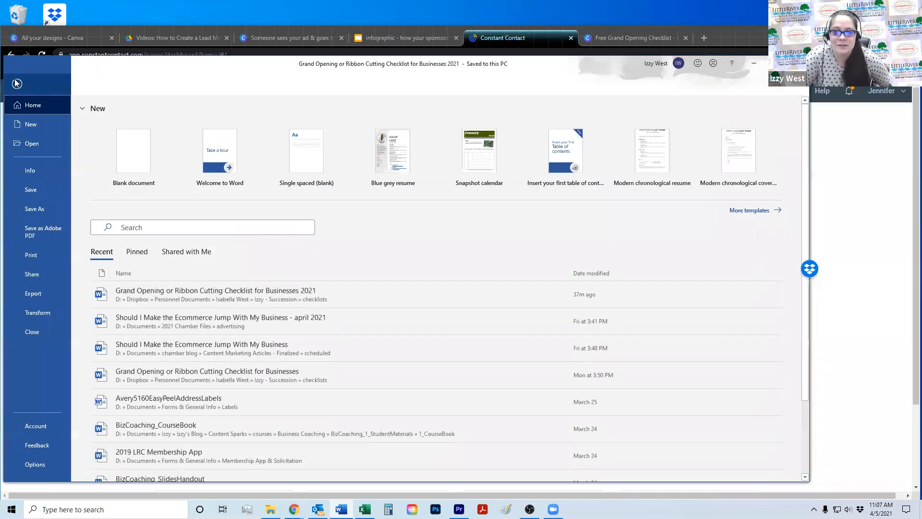
click(30, 209)
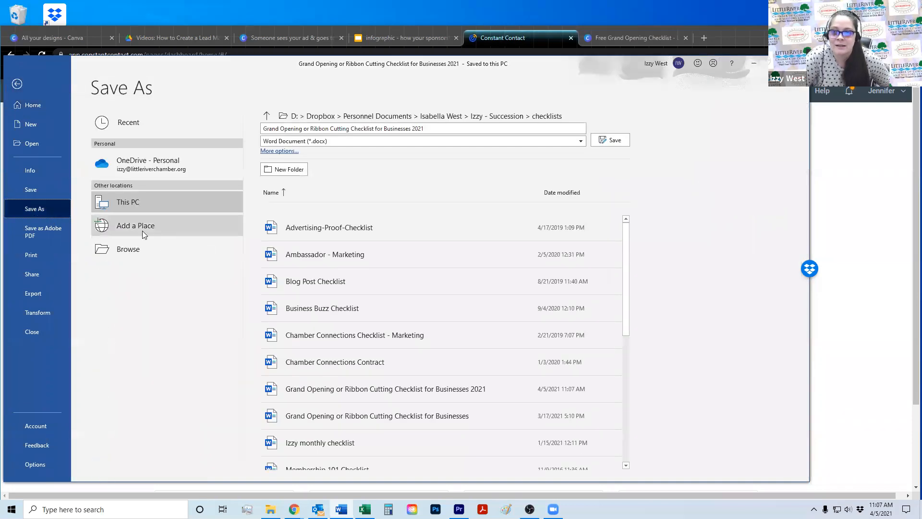
key(Escape)
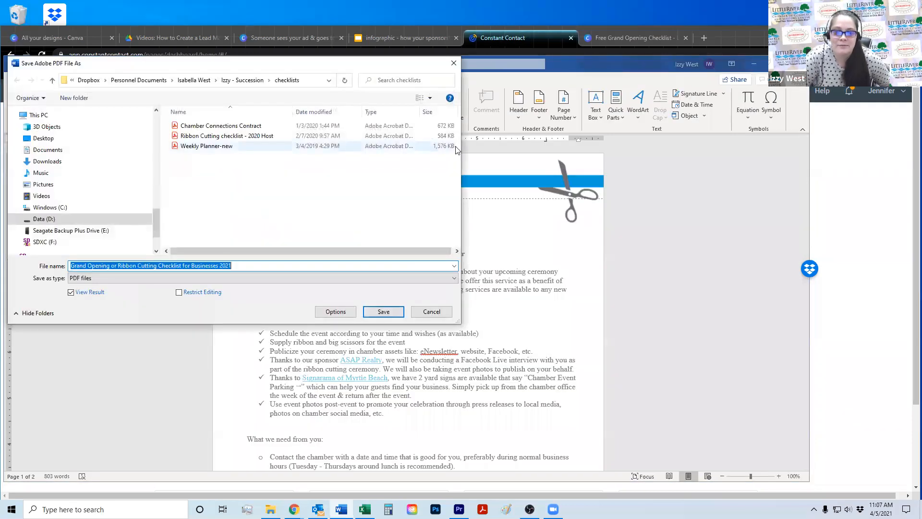
double_click(269, 268)
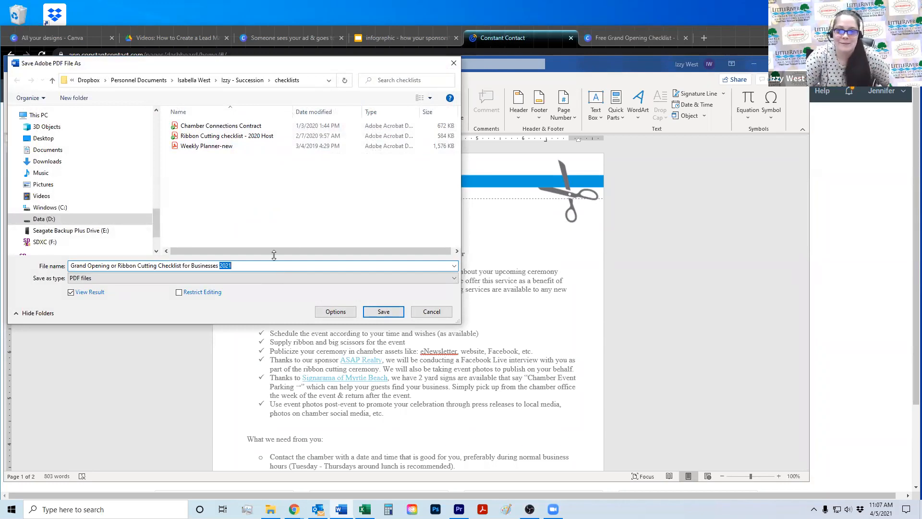
scroll(120, 169, up, 3)
scroll(120, 170, up, 5)
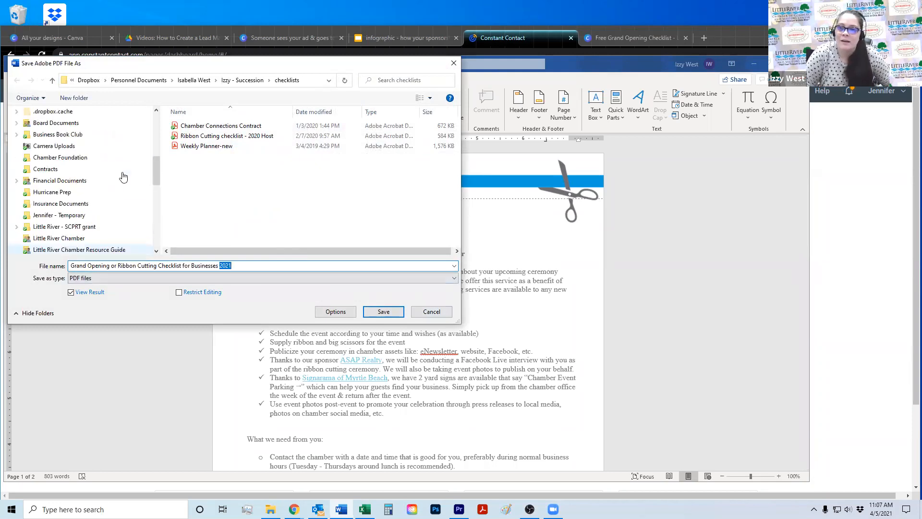
click(381, 315)
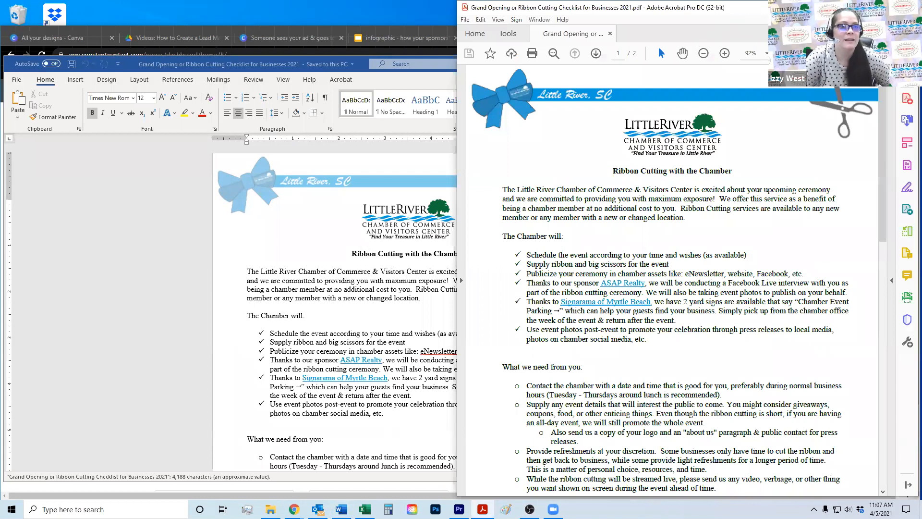
Switch to Chrome, search the web for "pdf compressor" in a new tab, and open the pdfcompressor.com site.
click(863, 8)
click(751, 63)
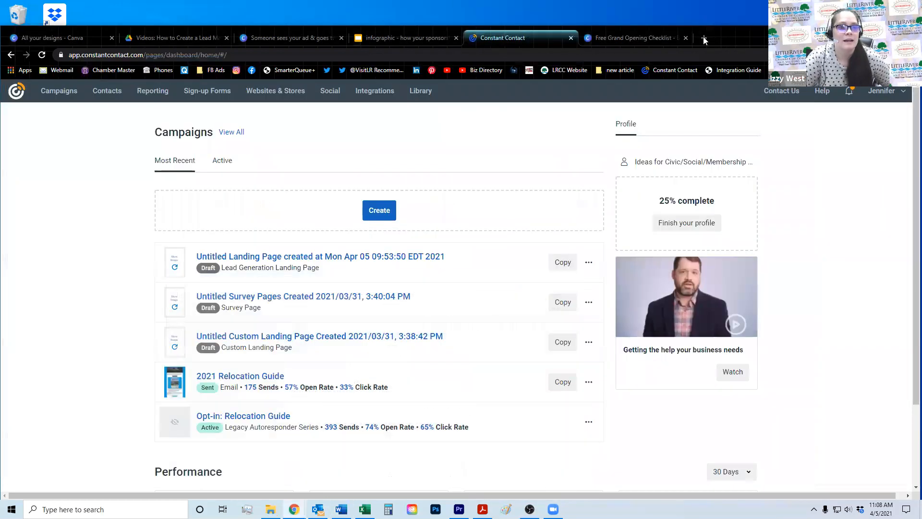
click(704, 38)
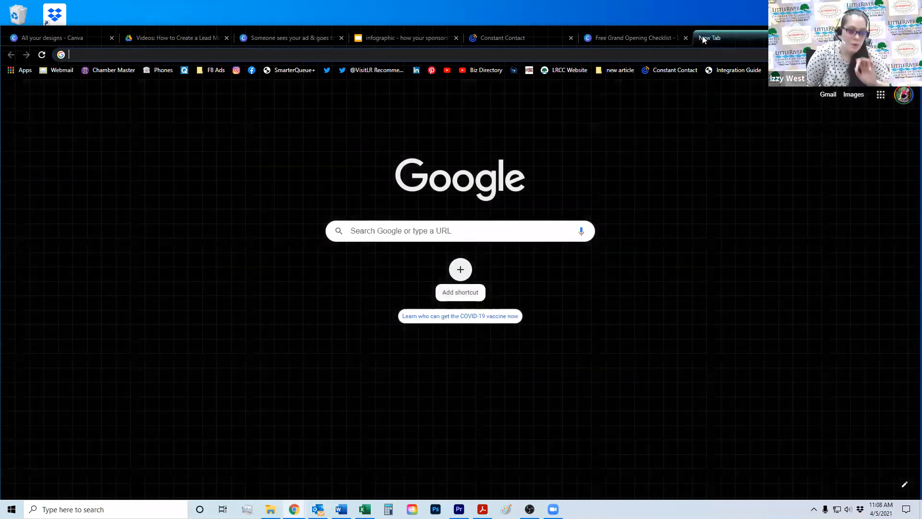
text(pdf compressor)
key(Return)
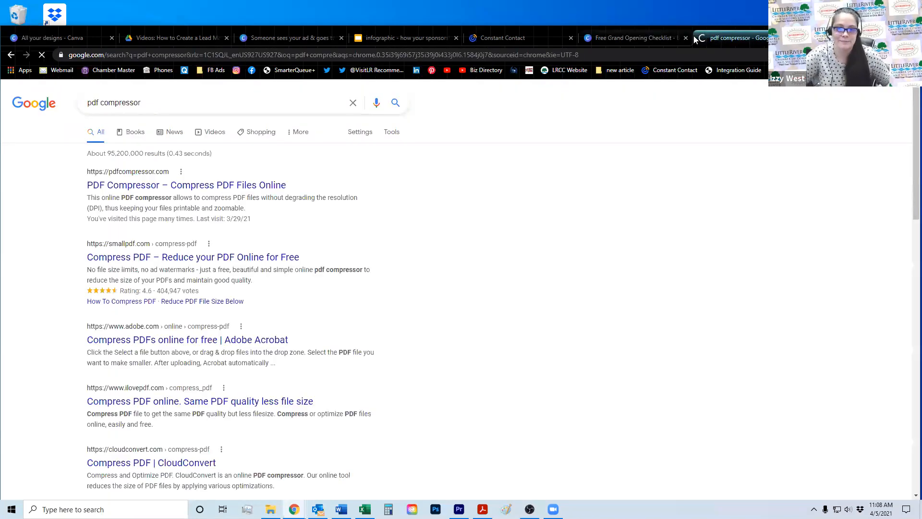
click(155, 189)
scroll(189, 237, down, 2)
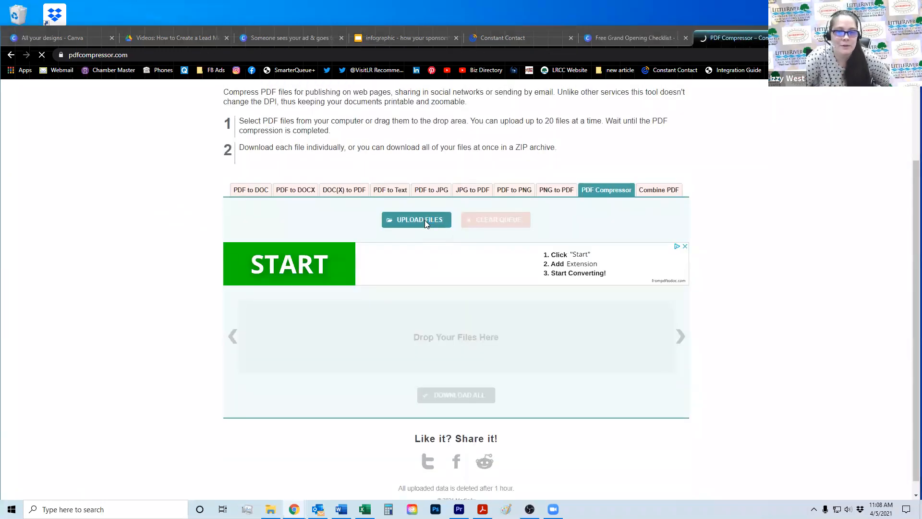
Upload the PDF "Grand Opening or Ribbon Cutting Checklist for Businesses 2021" from the checklists folder to the PDF compressor.
click(424, 220)
scroll(105, 197, up, 5)
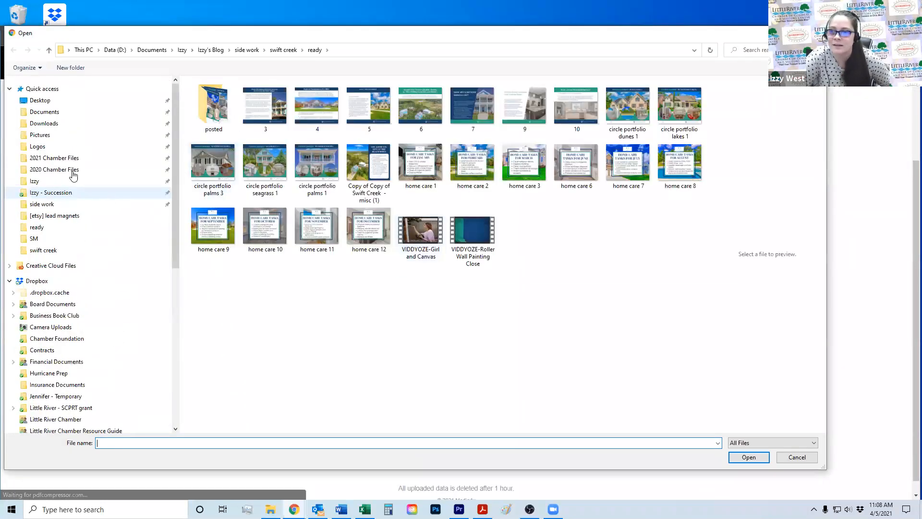
click(60, 194)
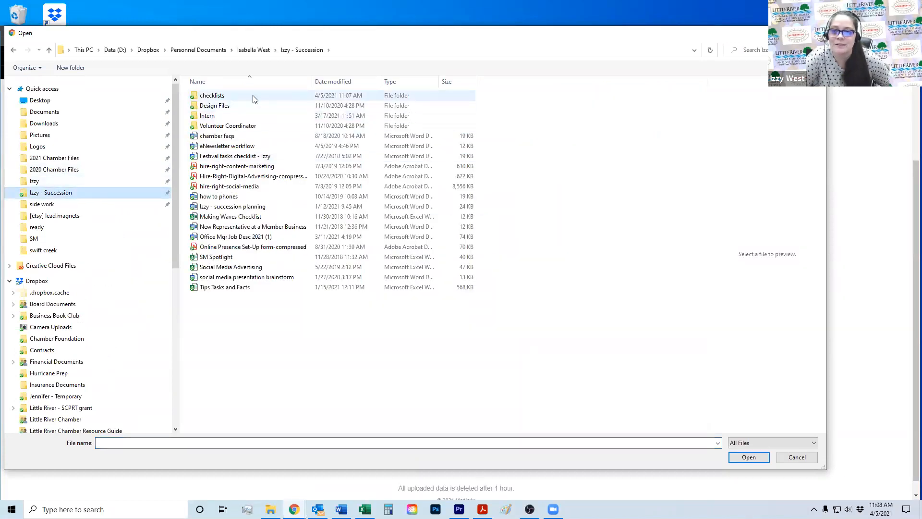
double_click(253, 96)
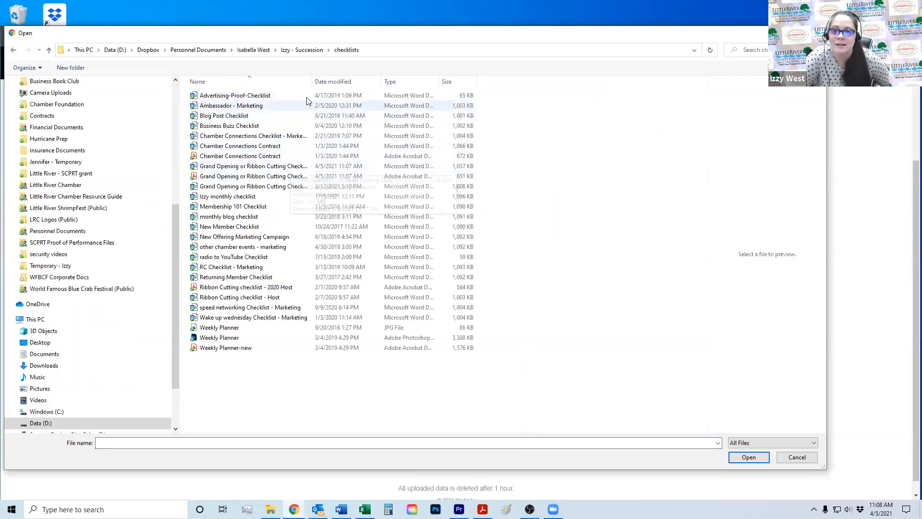
click(274, 177)
drag(311, 81, 433, 83)
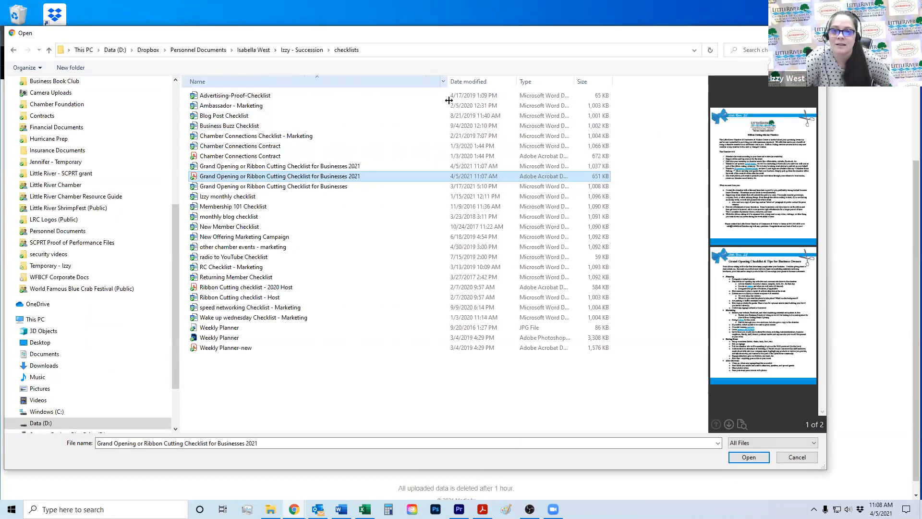
double_click(365, 177)
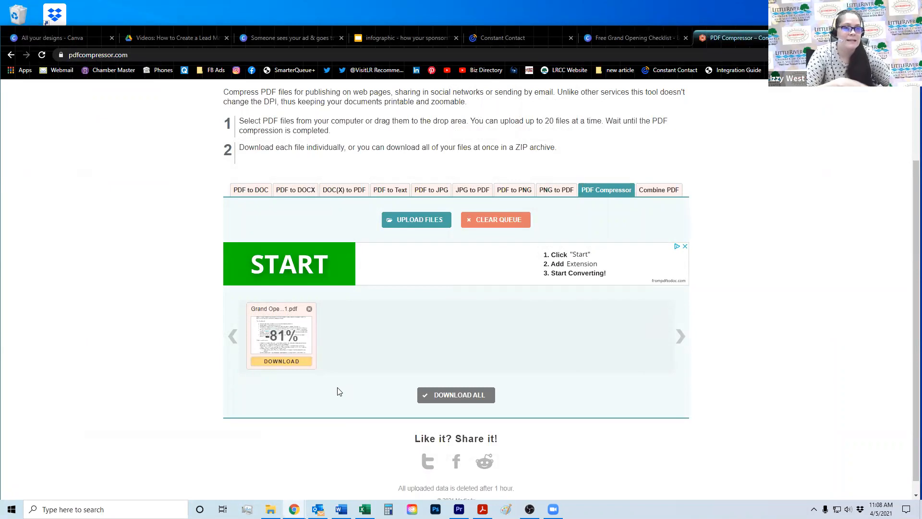
Download the compressed checklist PDF and open it in the browser to review its pages.
click(291, 364)
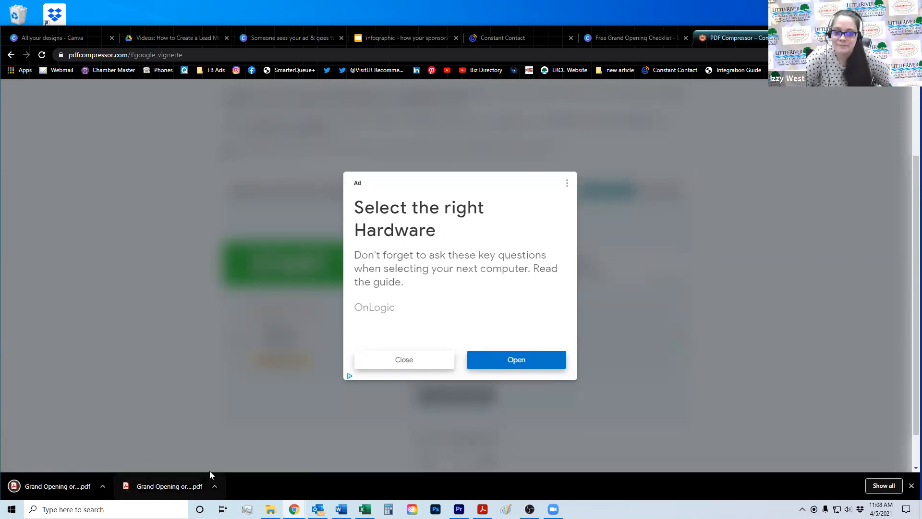
click(164, 487)
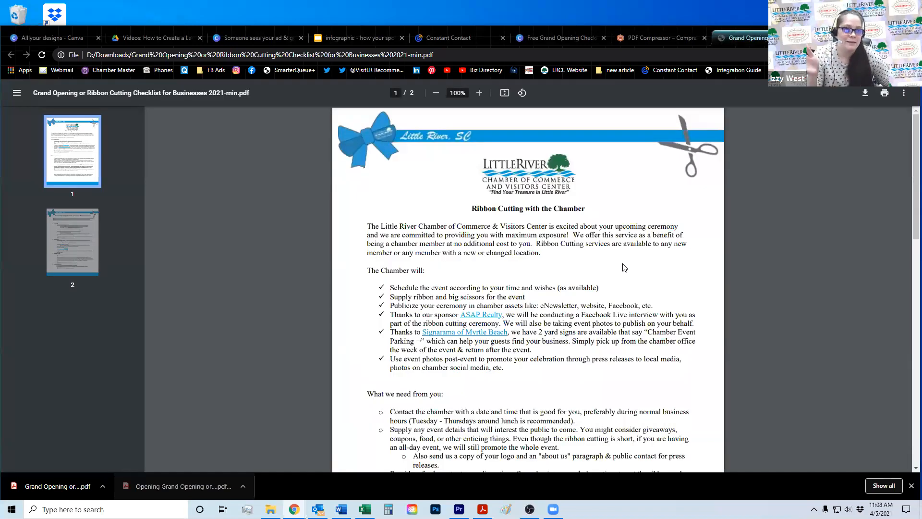
scroll(624, 267, down, 4)
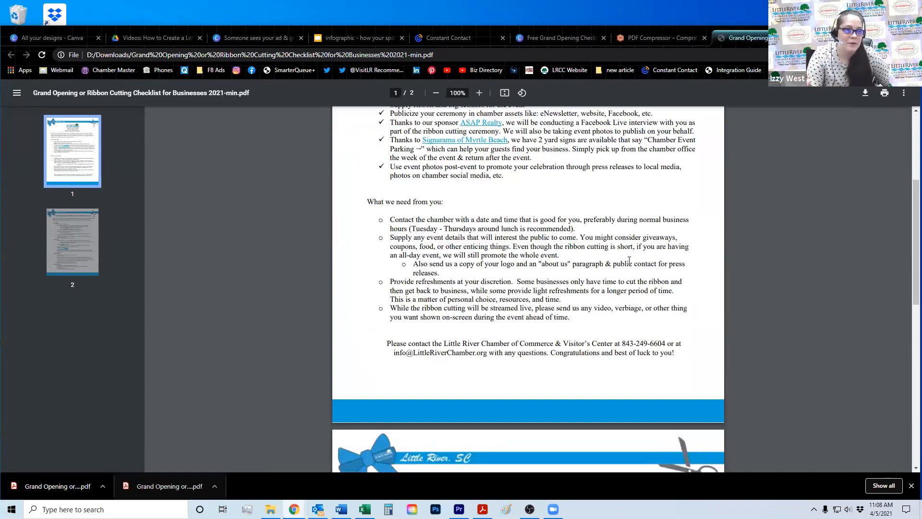
scroll(629, 260, down, 10)
scroll(633, 262, up, 12)
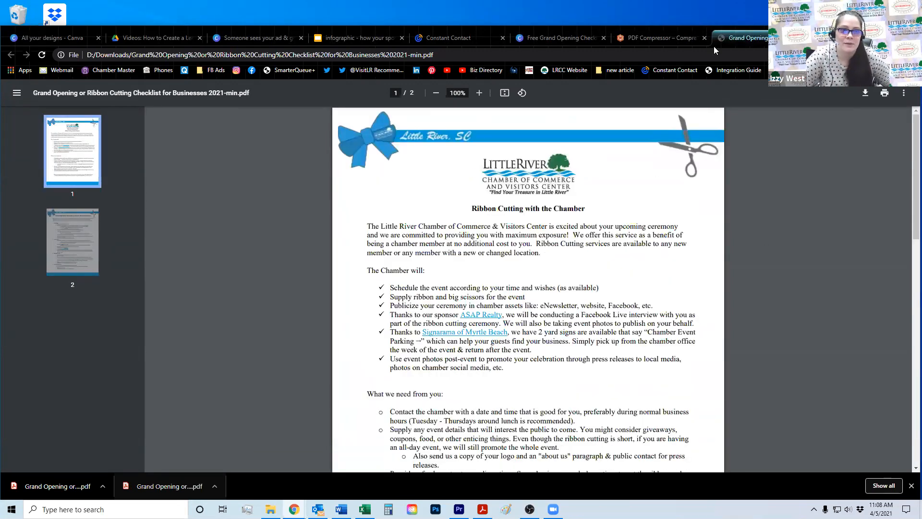
drag(701, 26, 702, 41)
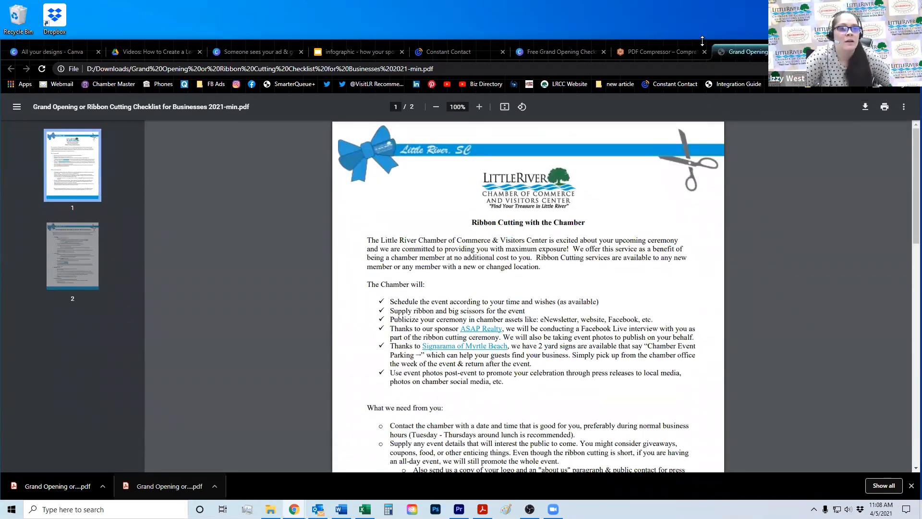
Switch to the Constant Contact library and add the compressed checklist PDF to an upload from the computer.
click(460, 54)
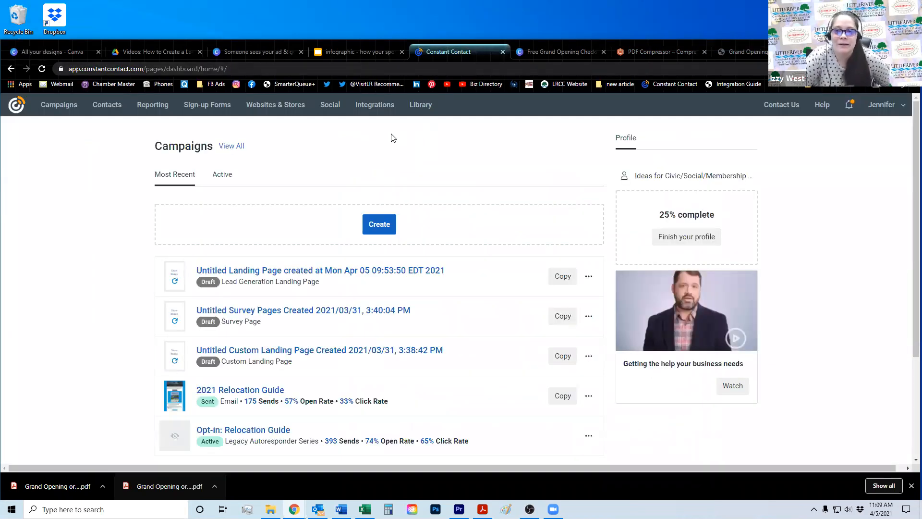
click(422, 108)
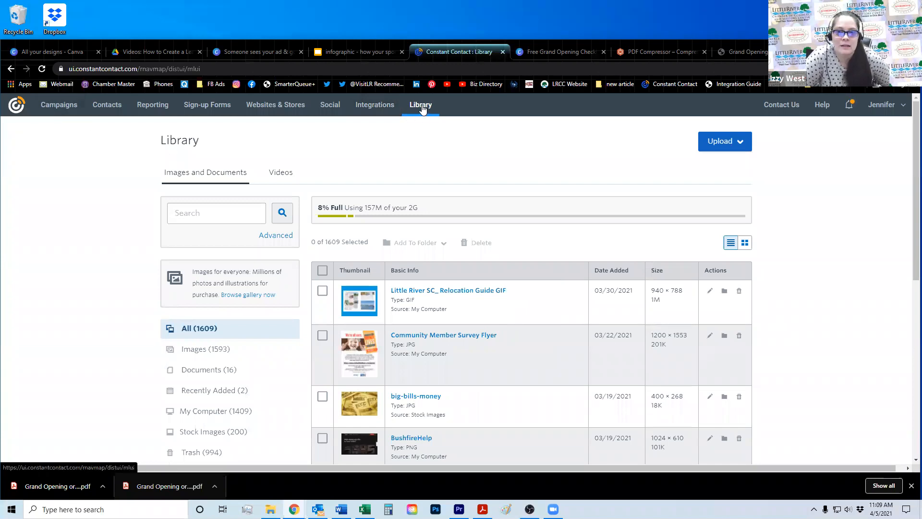
click(738, 142)
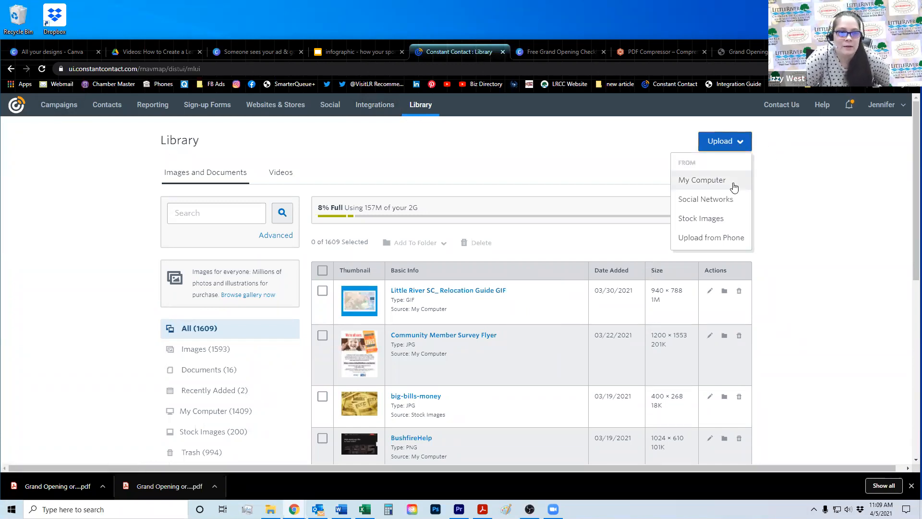
click(730, 184)
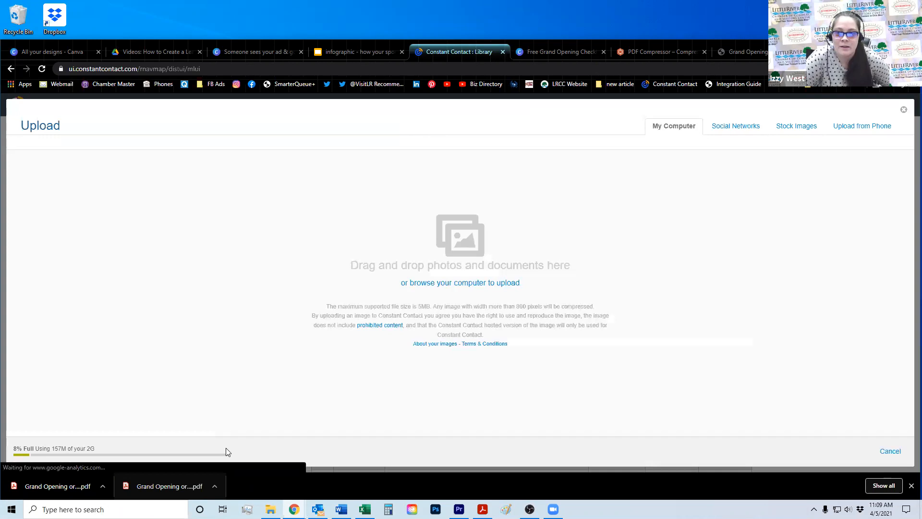
drag(171, 487, 473, 270)
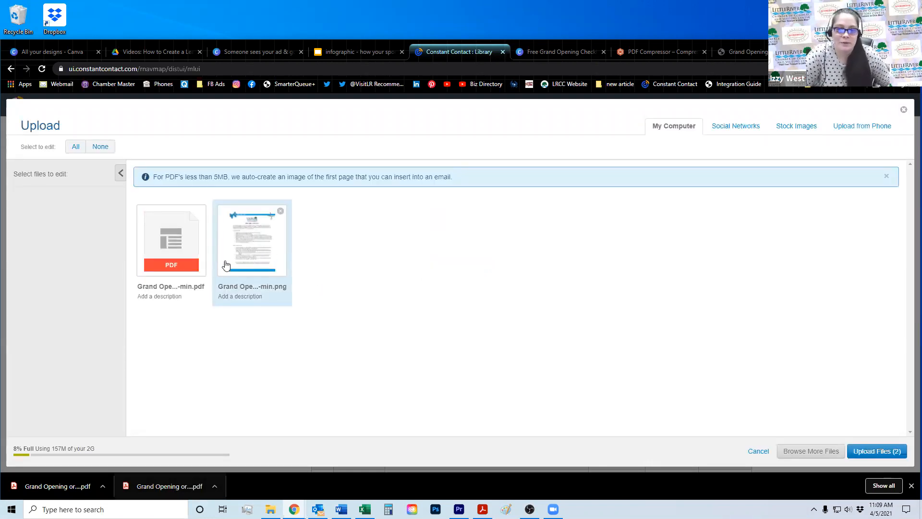
Upload the checklist PDF and its PNG preview image to the library without choosing a folder, and finish the upload.
click(170, 264)
click(255, 253)
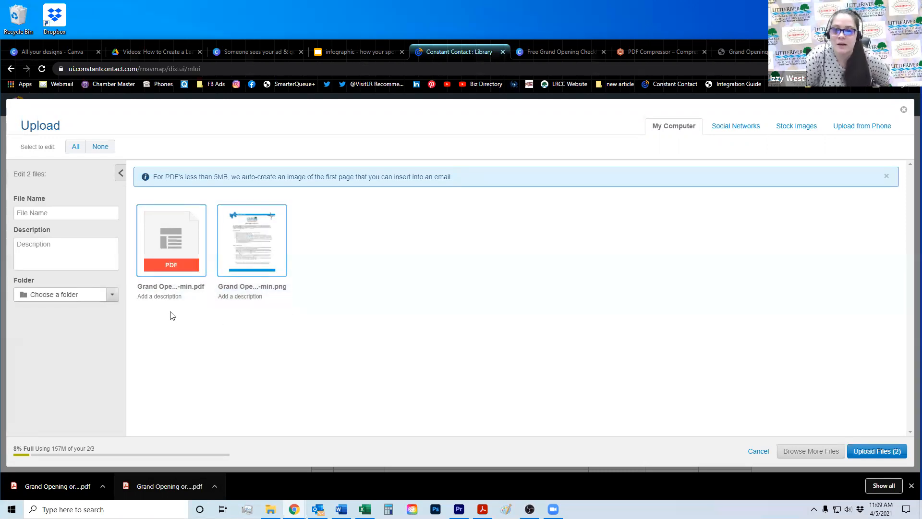
click(110, 295)
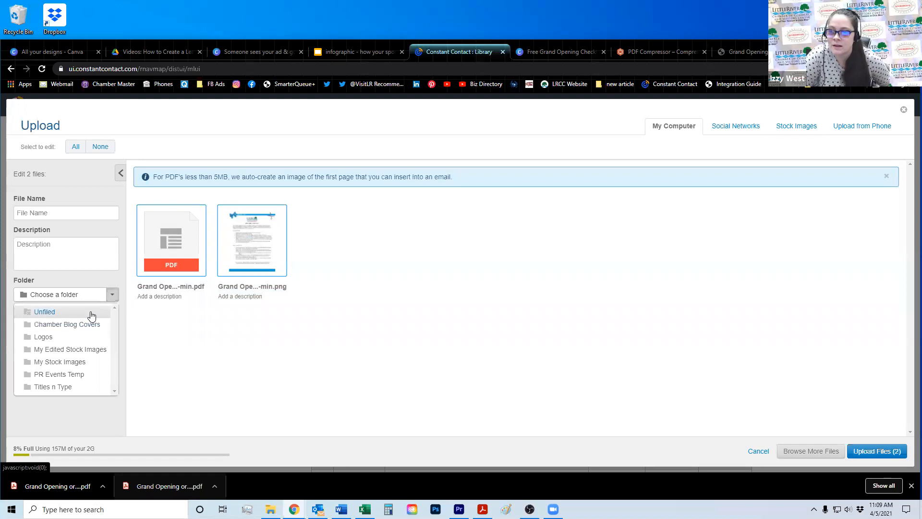
click(112, 294)
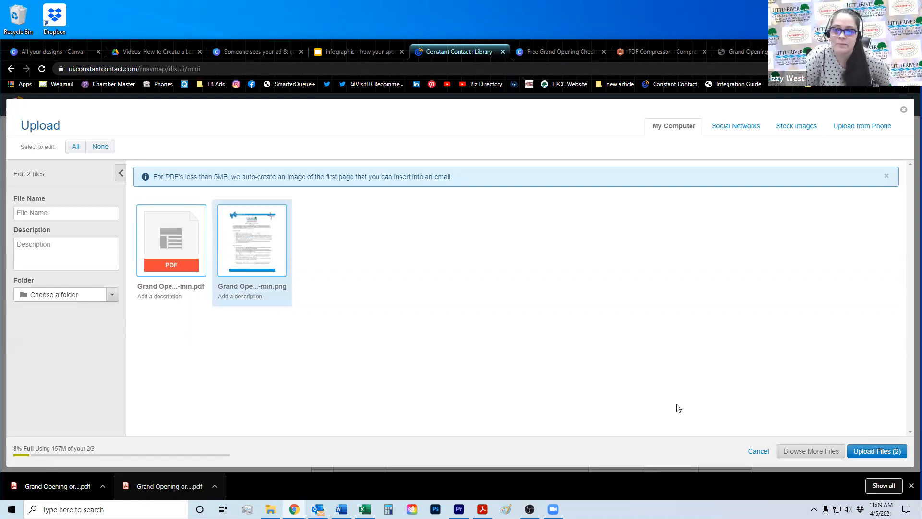
click(877, 451)
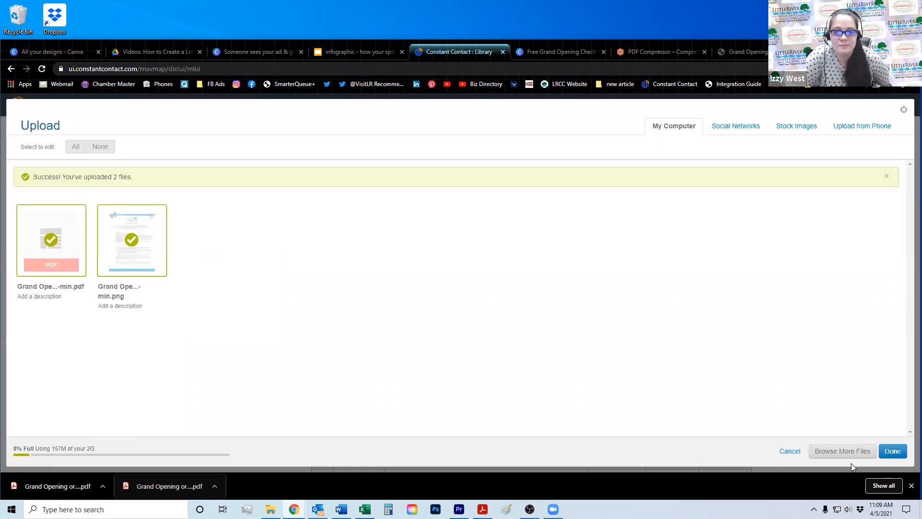
click(893, 452)
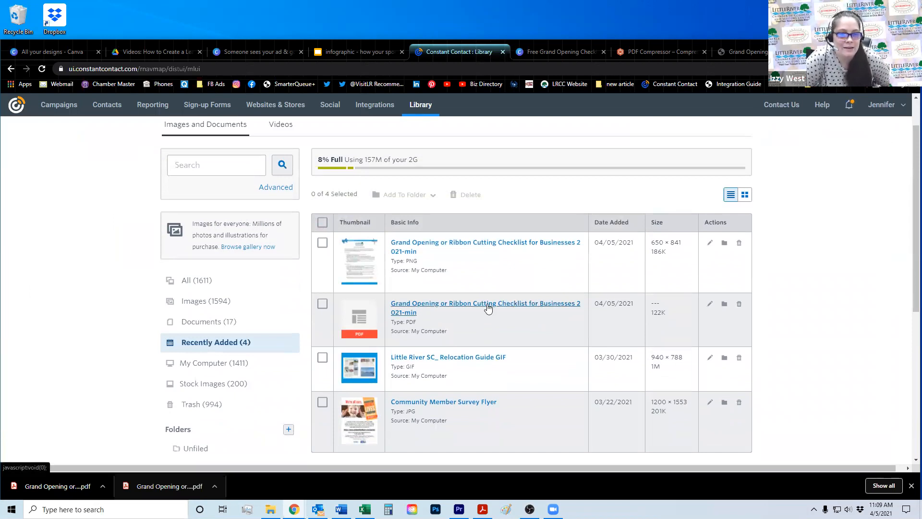
Open the details of the uploaded checklist PDF and copy its file URL.
drag(393, 324, 432, 322)
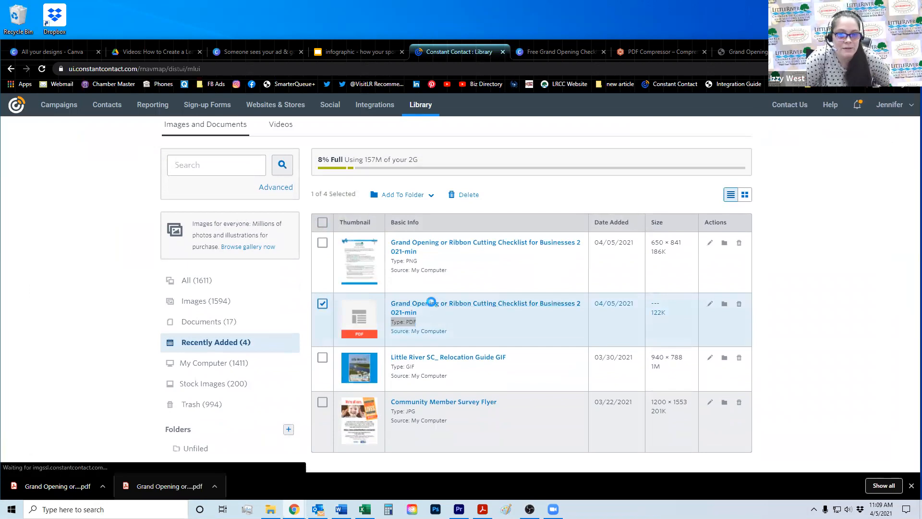
click(433, 306)
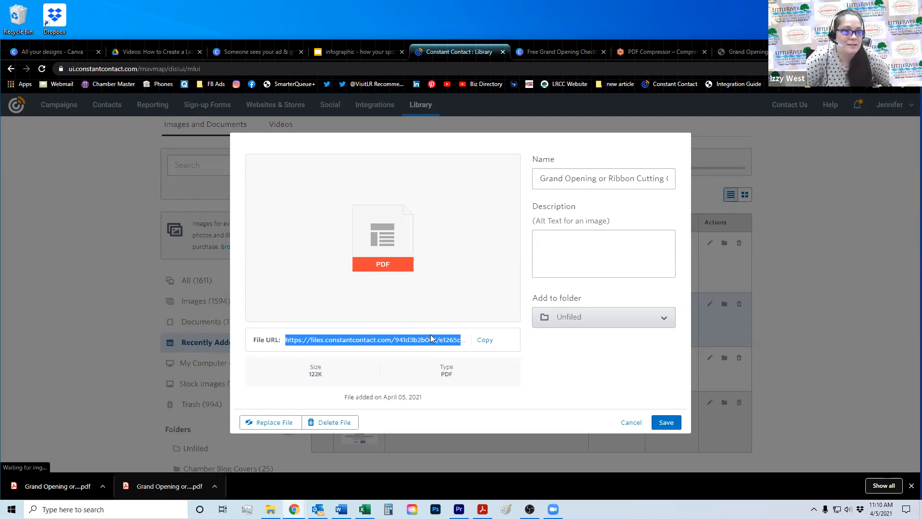
double_click(455, 341)
triple_click(456, 342)
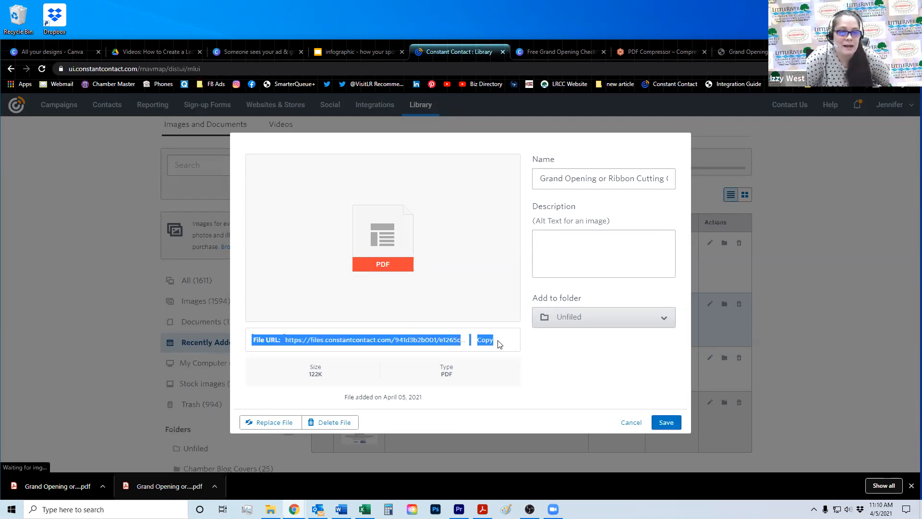
click(485, 341)
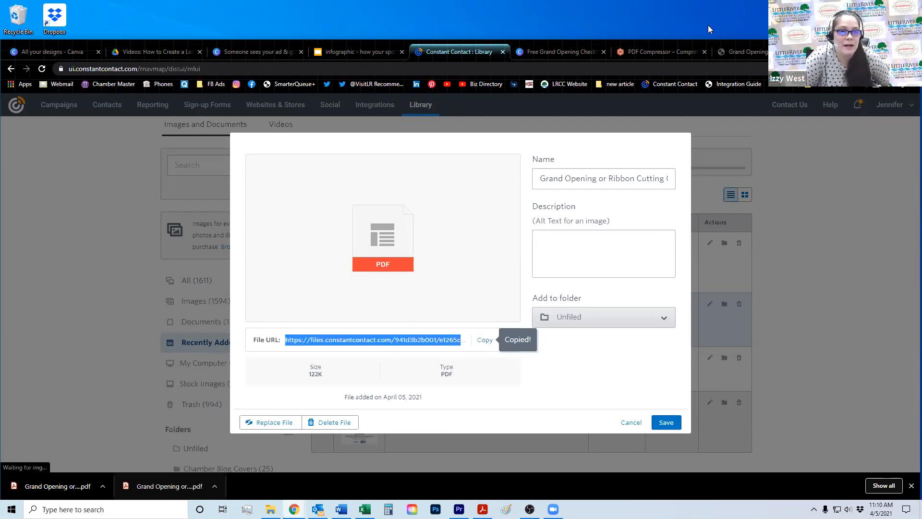
Try to open the copied file URL in a new browser tab, removing the "File URL:" label before the address.
key(ctrl+t)
key(ctrl+v)
key(Return)
click(379, 66)
key(ctrl+v)
key(Escape)
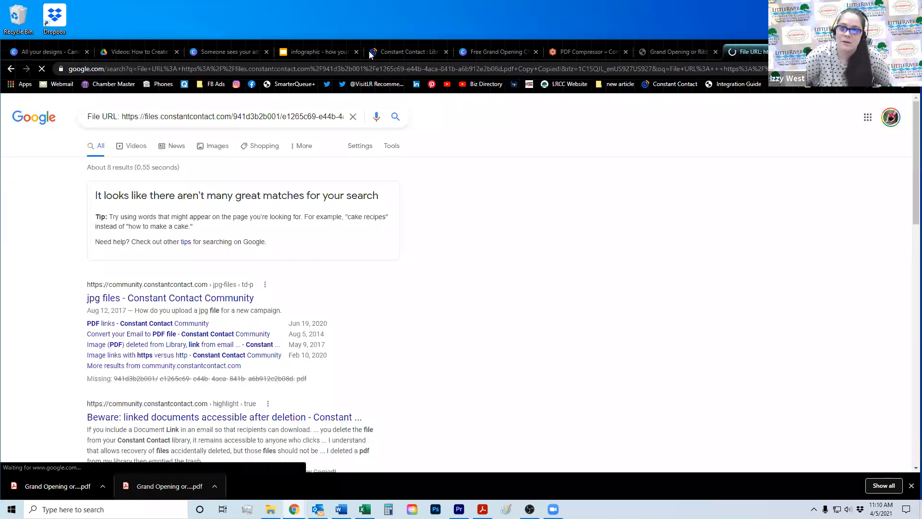
click(116, 68)
key(ctrl+v)
drag(104, 70, 29, 72)
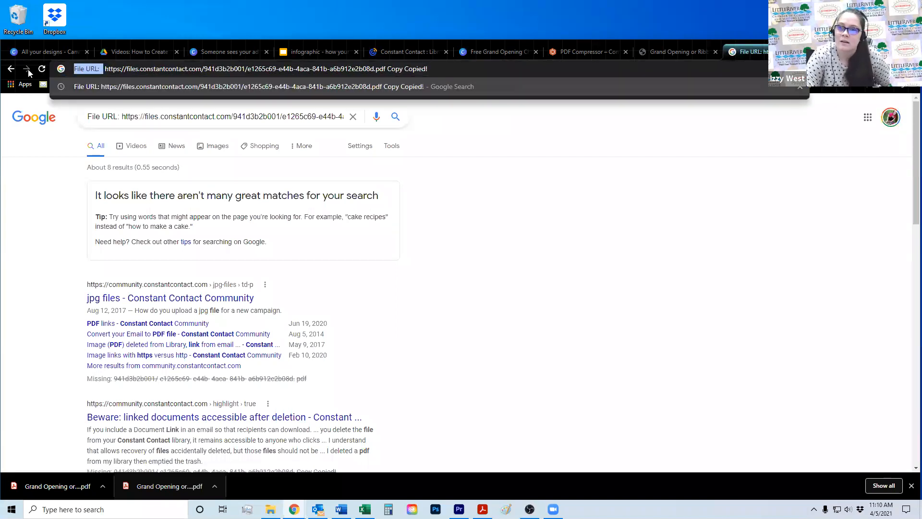
key(BackSpace)
key(Return)
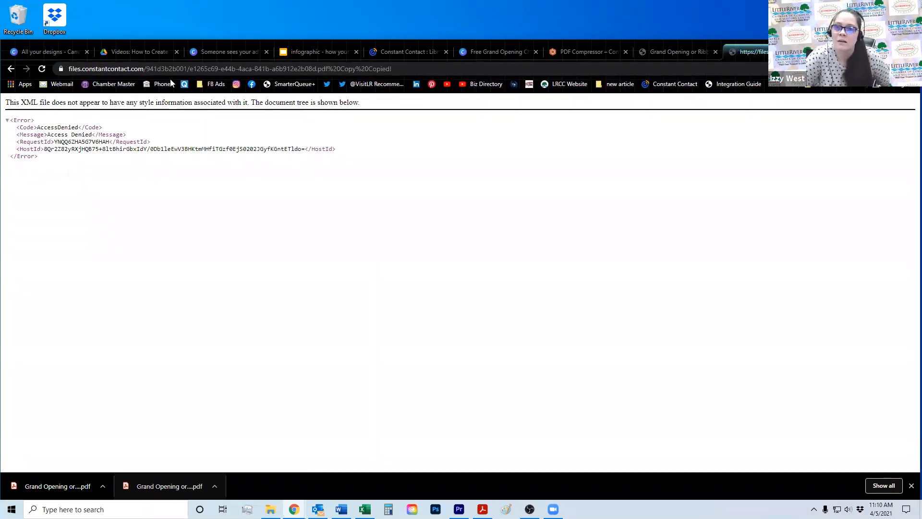
Copy the PDF's file URL again in Constant Contact and load it in the PDF Compressor tab.
click(510, 49)
click(412, 52)
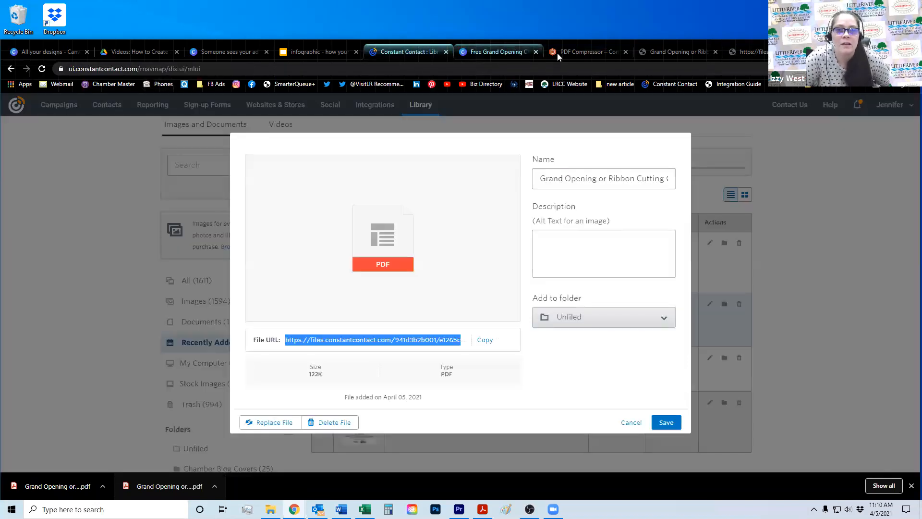
click(491, 342)
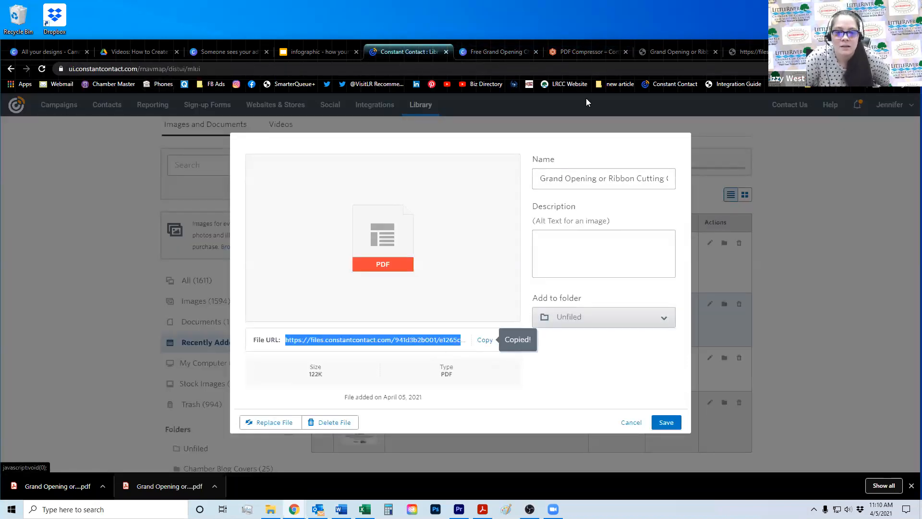
click(579, 53)
key(ctrl+l)
key(ctrl+v)
key(Return)
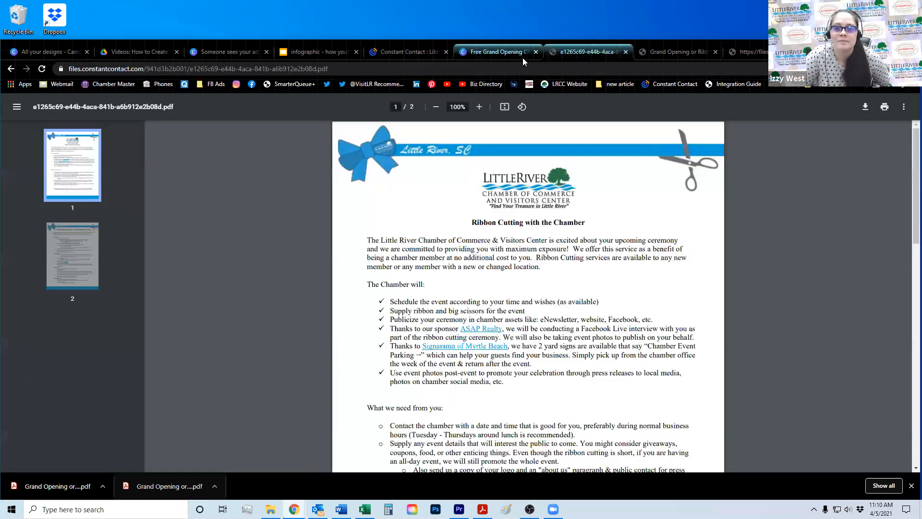
Tidy the browser by hiding the downloads bar, narrowing the window and moving the Constant Contact tab after the Free Grand Opening Checklist tab.
click(911, 485)
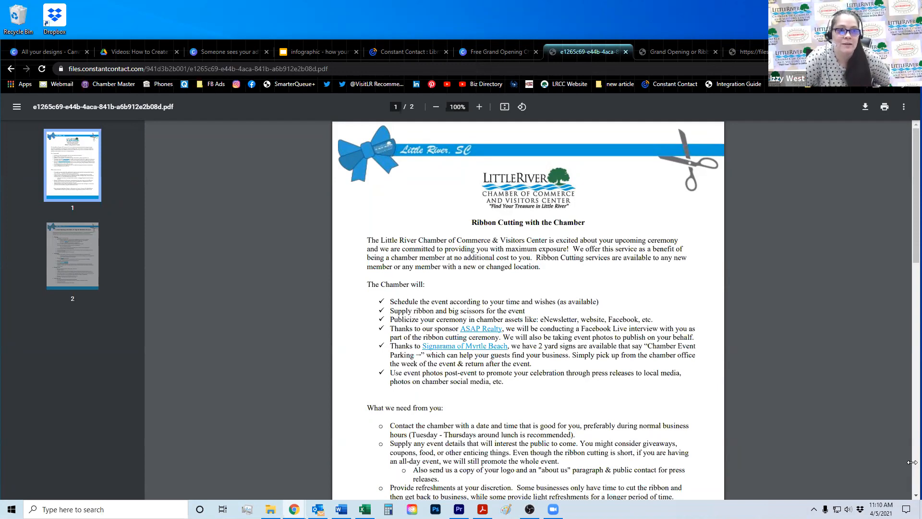
drag(912, 462, 824, 462)
click(385, 55)
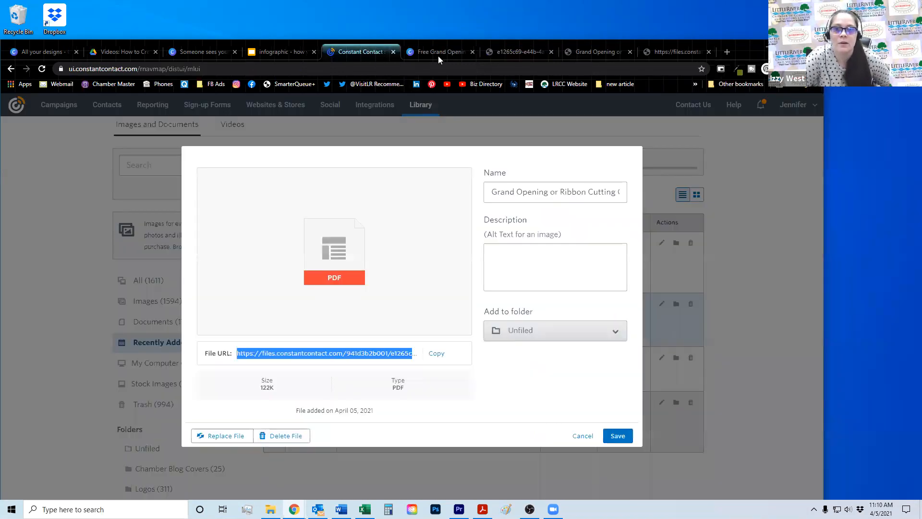
drag(438, 55, 440, 55)
Close the PDF's file details and go through the Constant Contact home page to the Contacts lists.
click(679, 144)
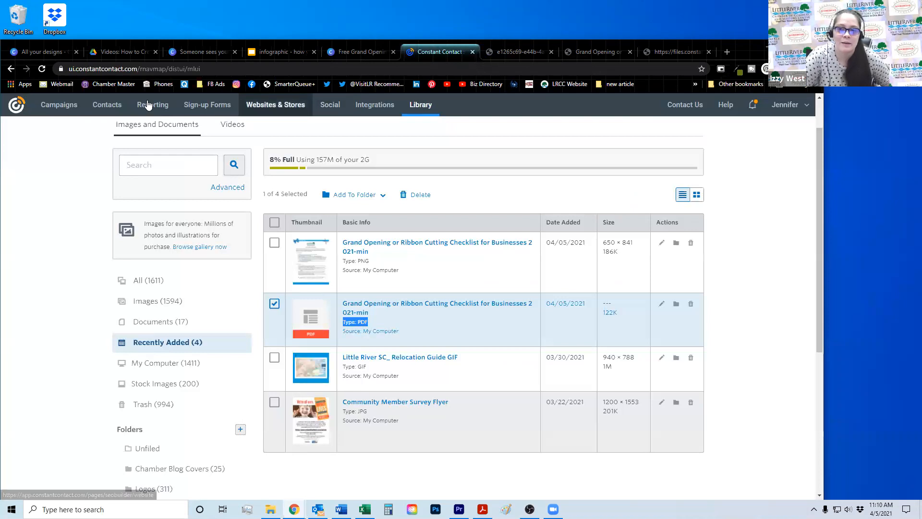
click(16, 105)
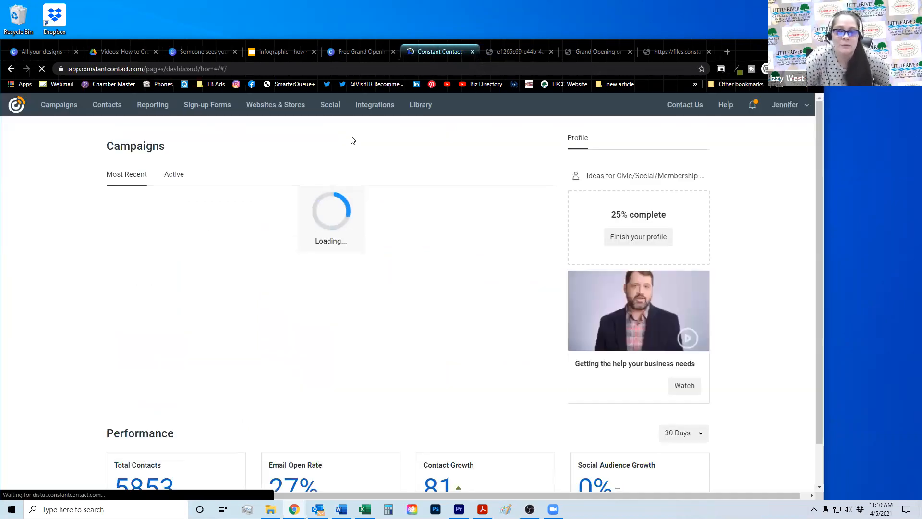
click(106, 106)
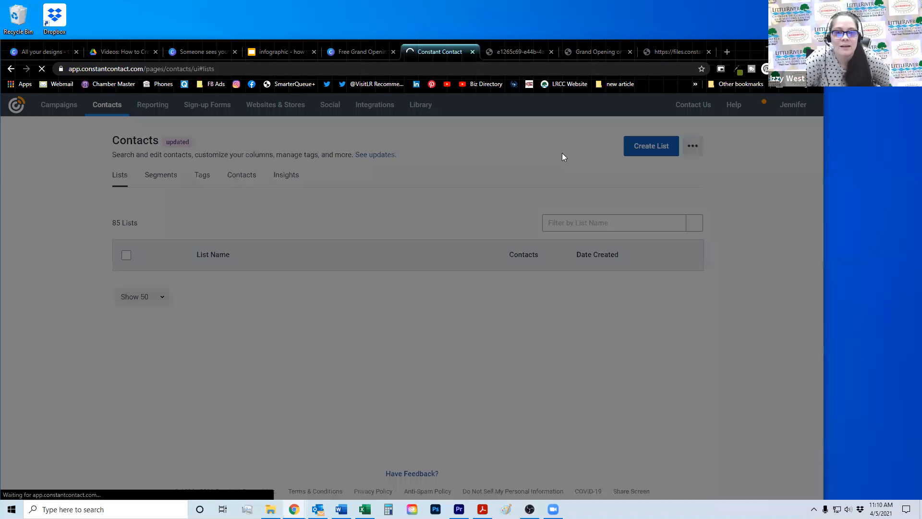
Create a contact list named "Opt-in: Ribbon Cutting Checklist for Biz" and dismiss the list-growth promotion.
click(538, 400)
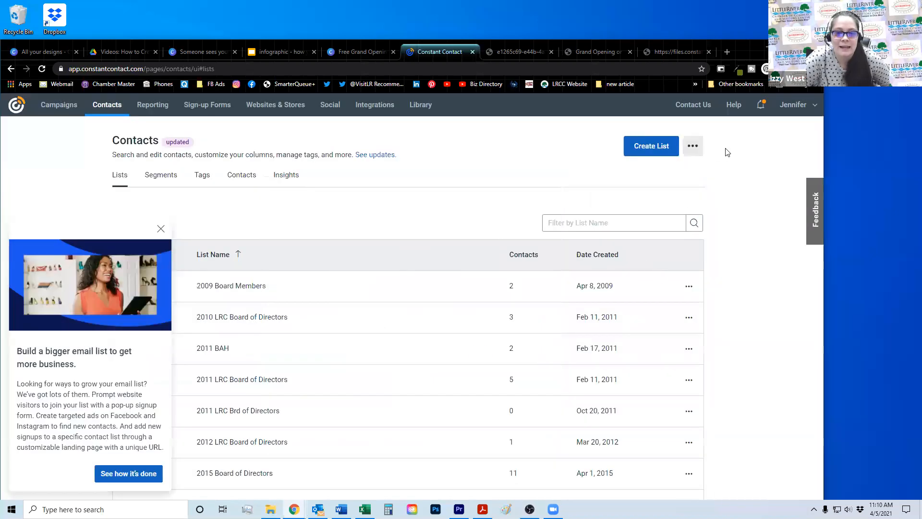
click(645, 145)
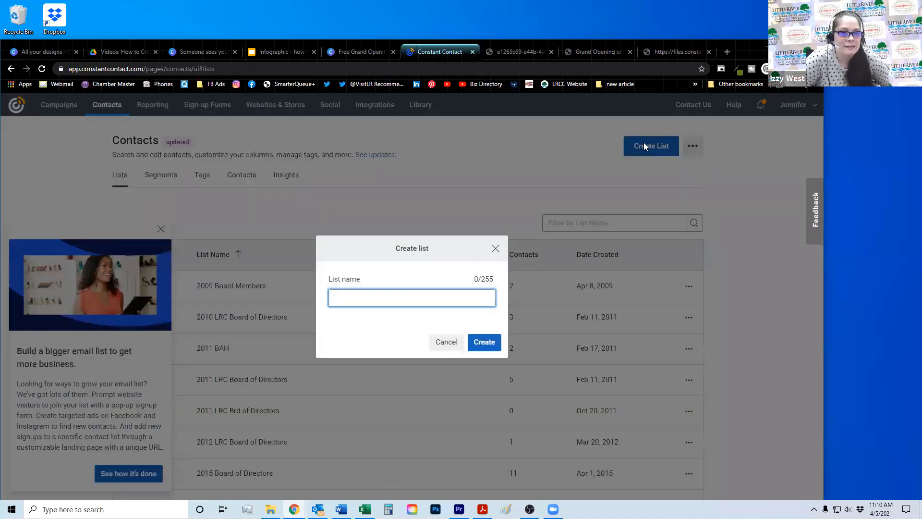
text(Opt-in:)
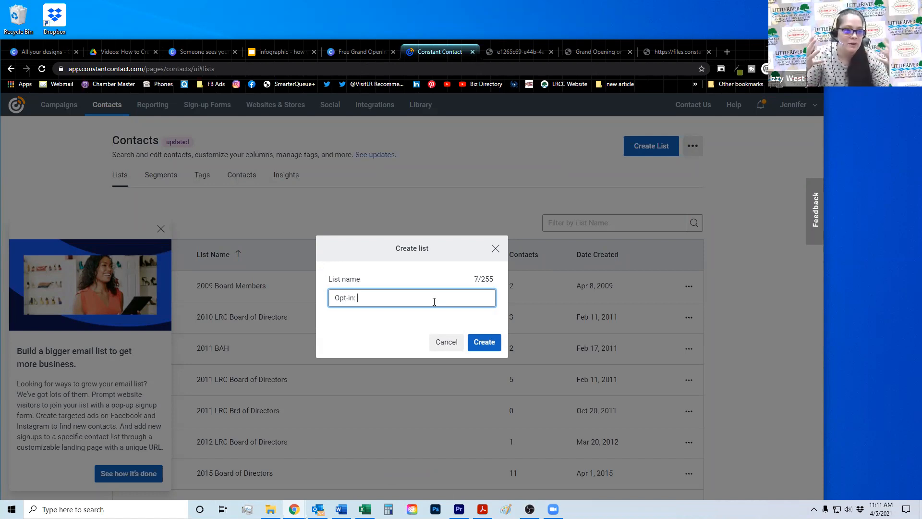
text(Ribbon Cutting Checklist for Biz)
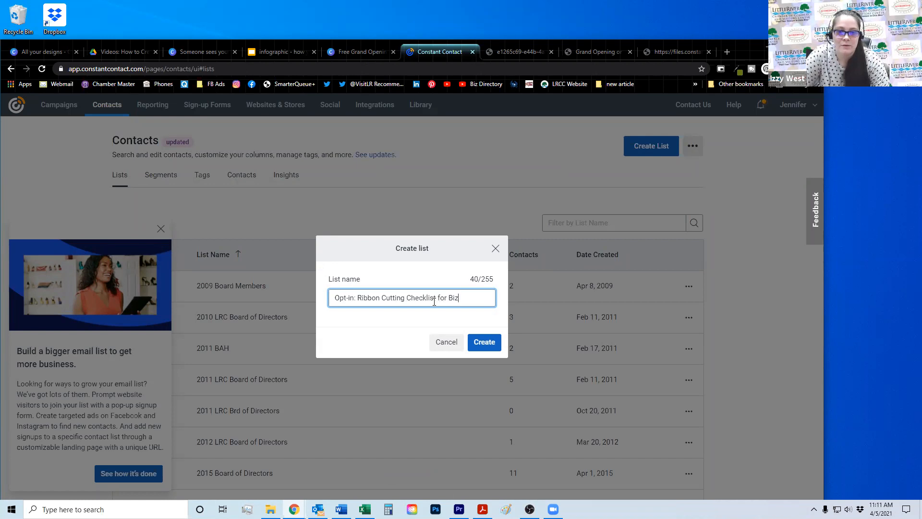
click(488, 350)
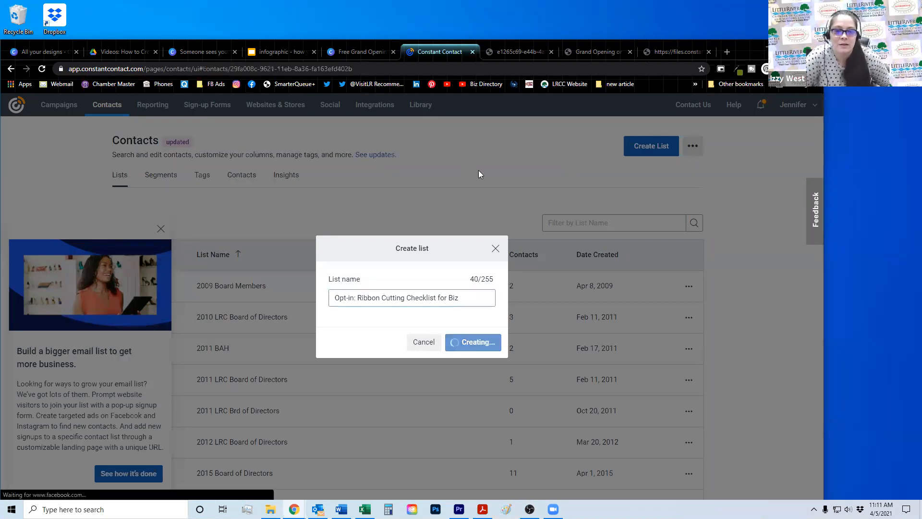
click(161, 221)
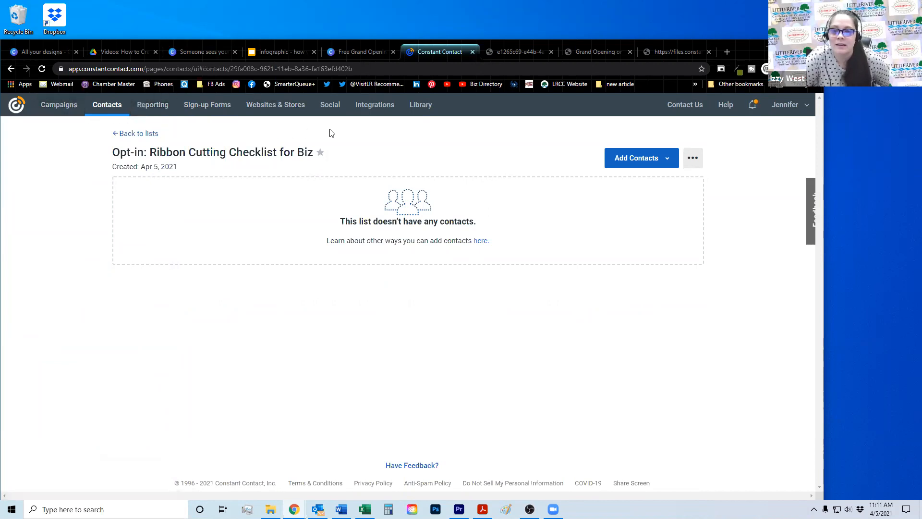
Create an Automated Series email automation campaign named "Opt-in: RC Checklist for Biz".
click(66, 109)
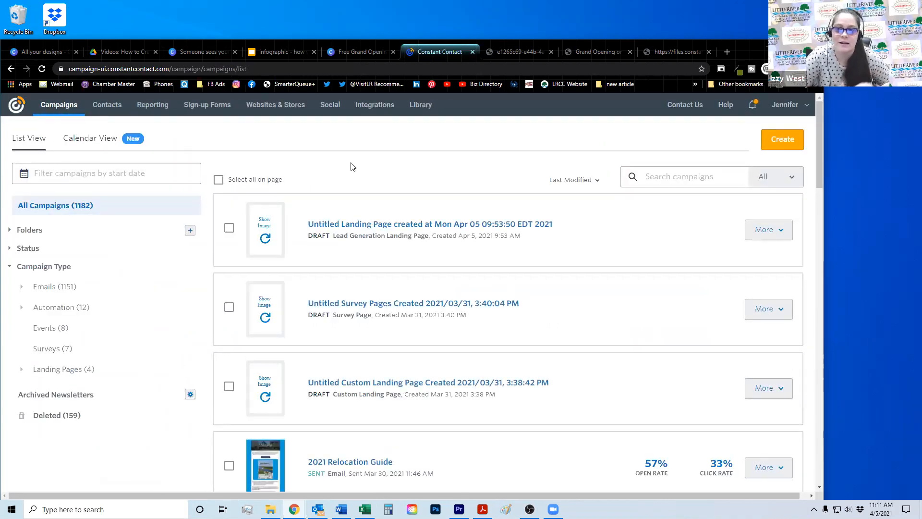
click(773, 140)
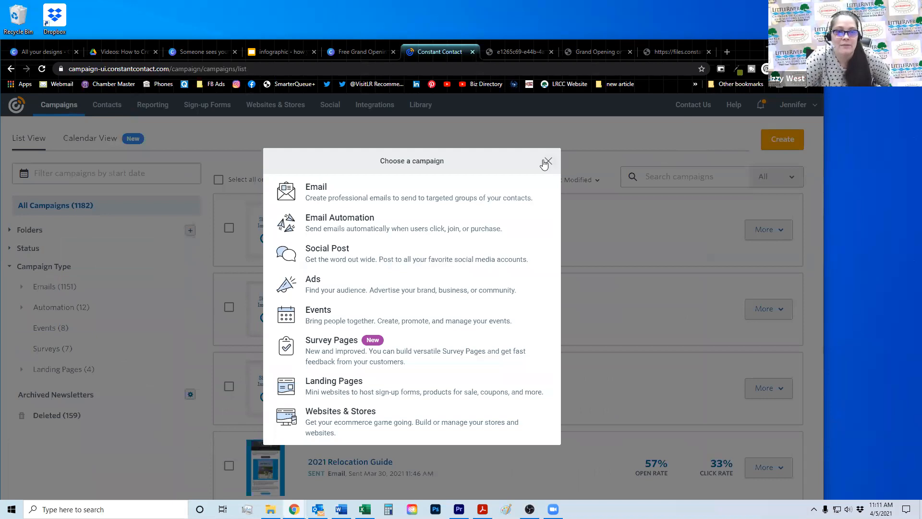
click(548, 161)
click(781, 139)
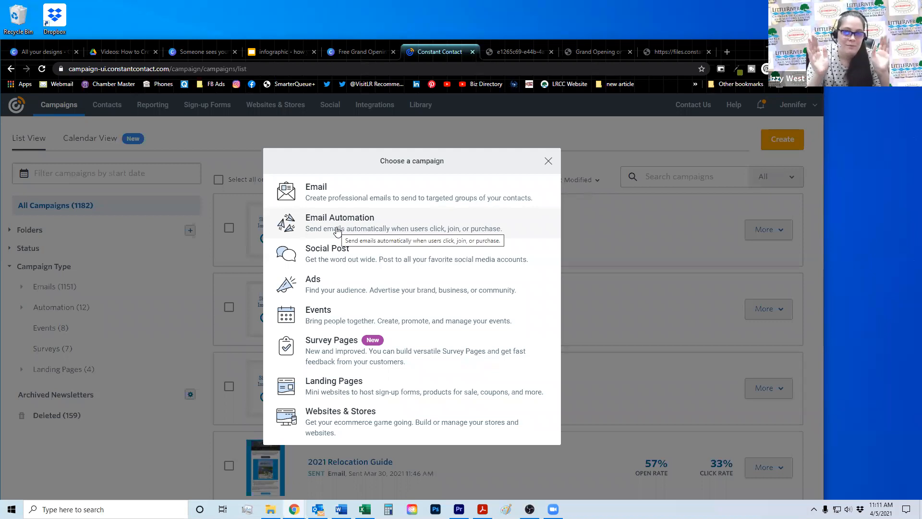
click(516, 225)
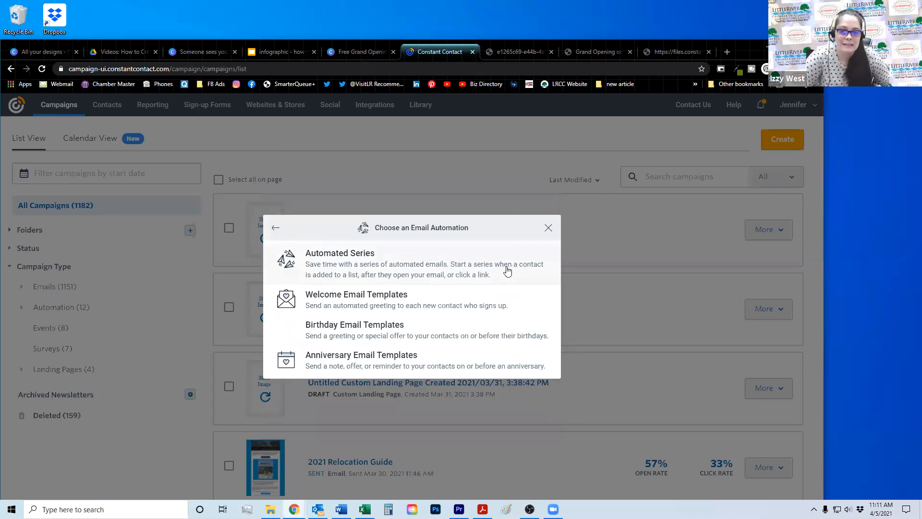
click(550, 260)
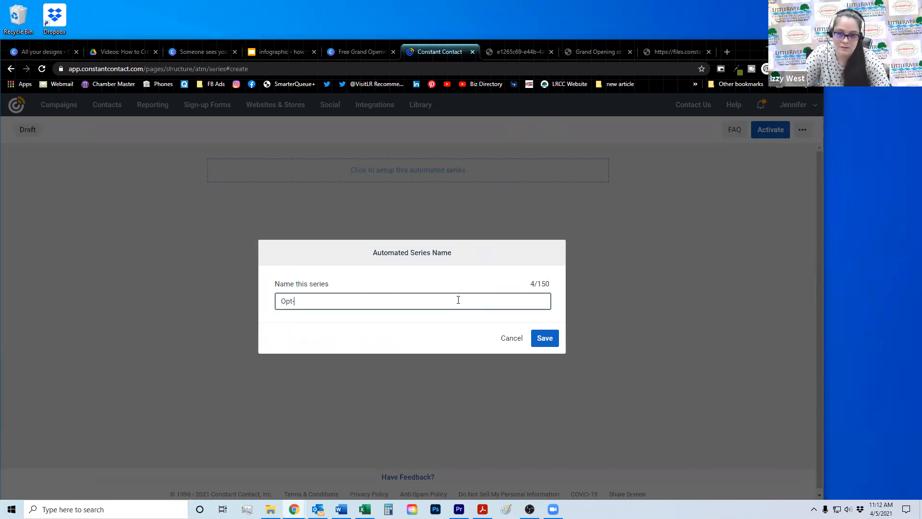
text(RC Checklist for Biz)
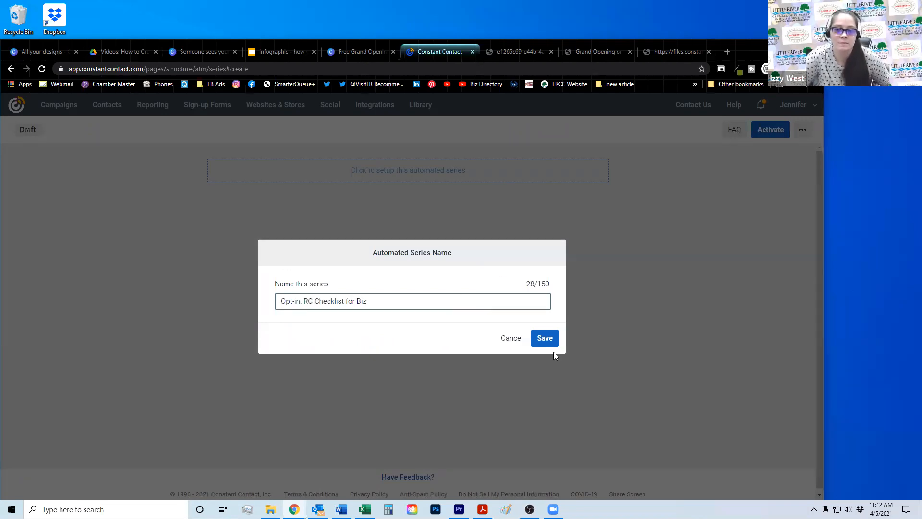
click(545, 338)
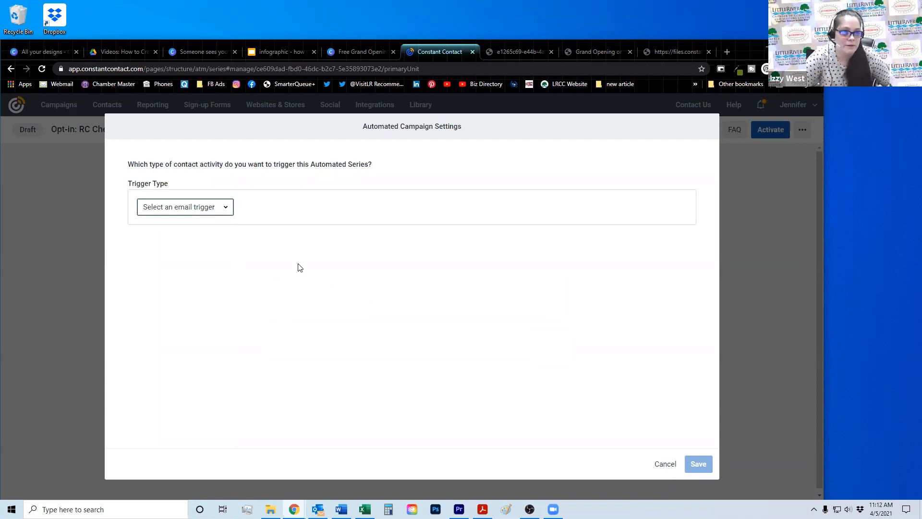
Set the series trigger to "A Contact joins a list" using the "Opt-in: Ribbon Cutting Checklist for Biz" list, and save it.
click(200, 208)
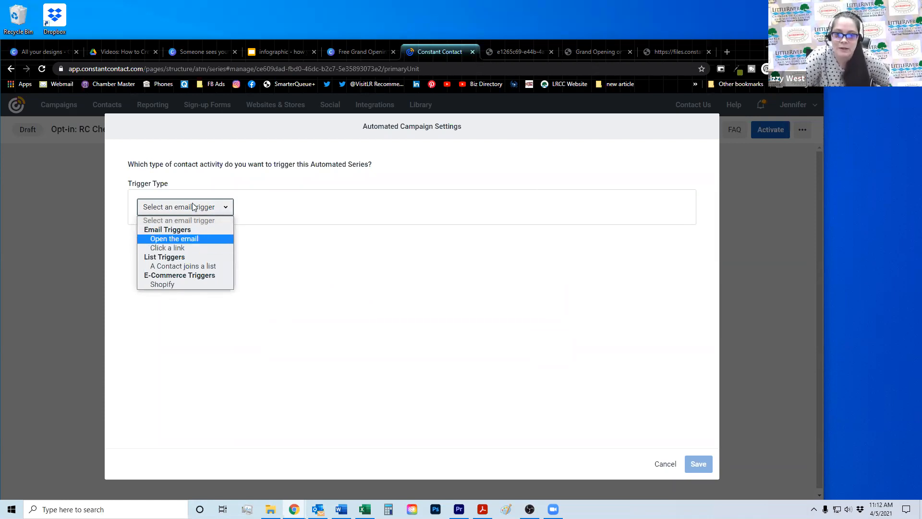
click(213, 265)
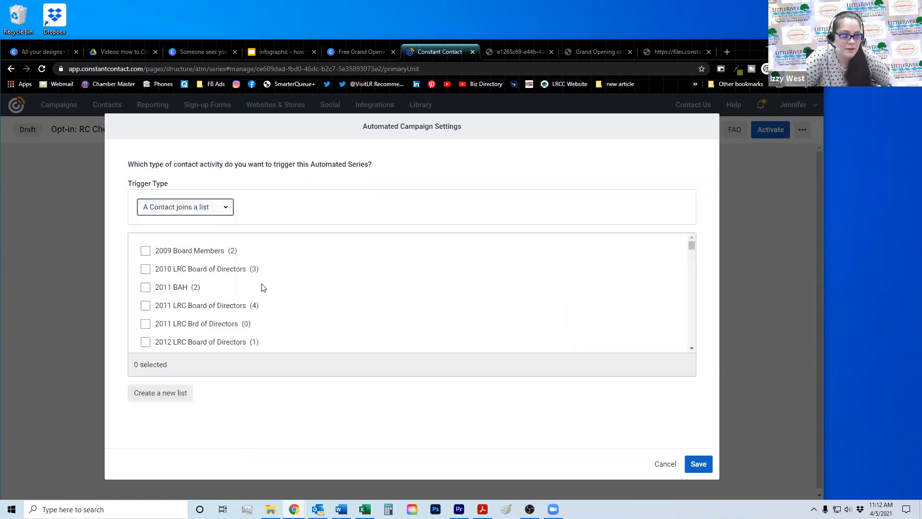
scroll(263, 295, down, 20)
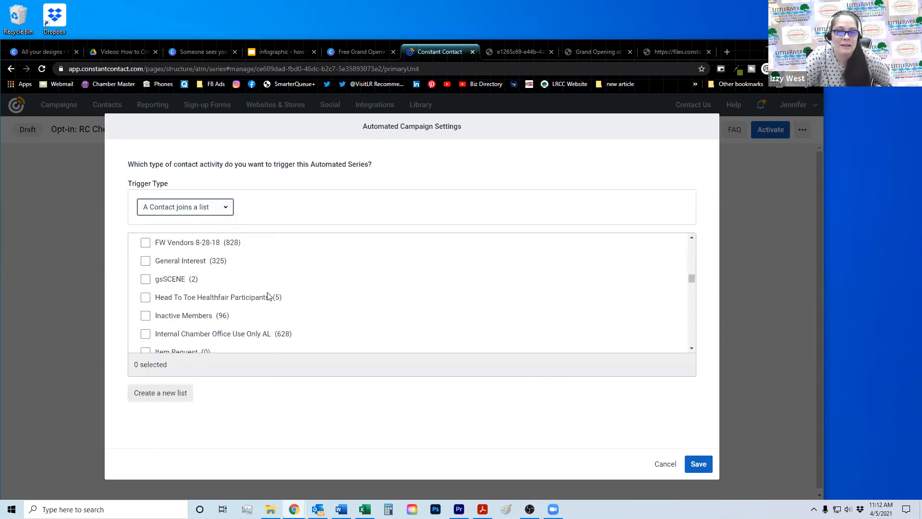
scroll(267, 294, down, 5)
scroll(267, 294, up, 4)
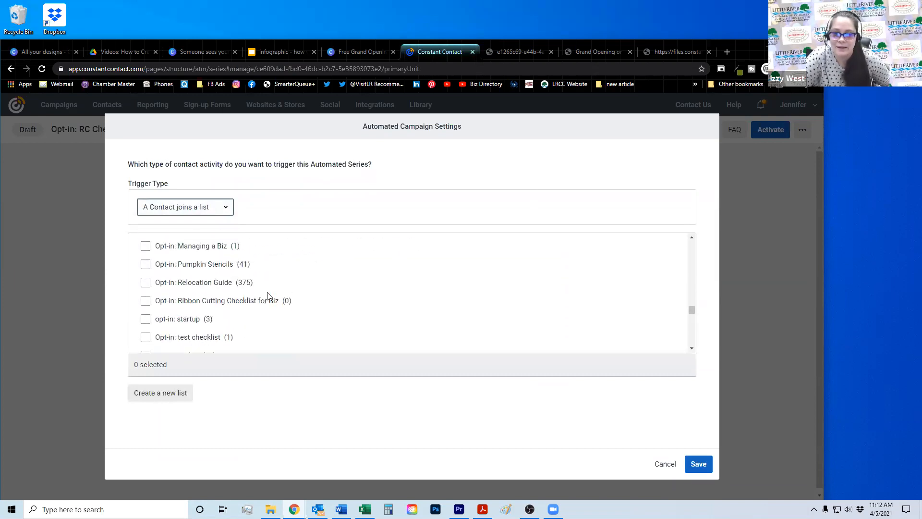
scroll(290, 294, down, 2)
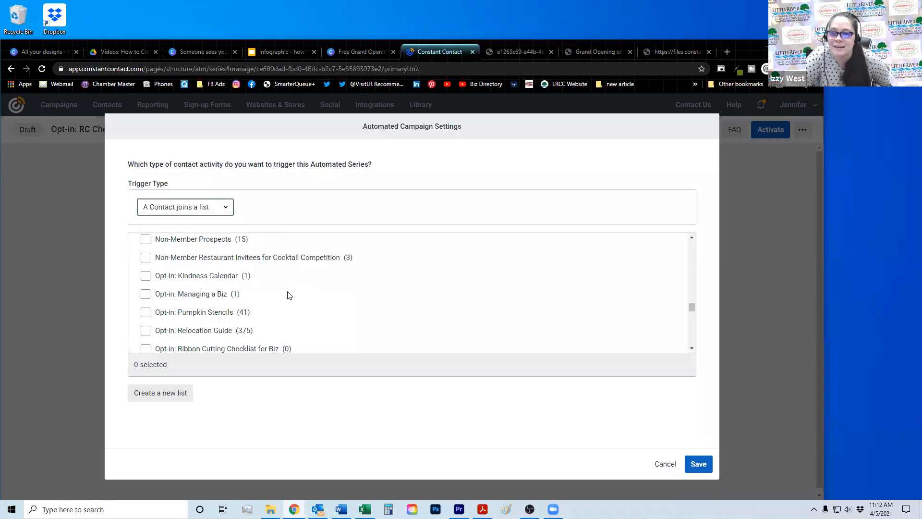
scroll(290, 295, down, 2)
click(146, 300)
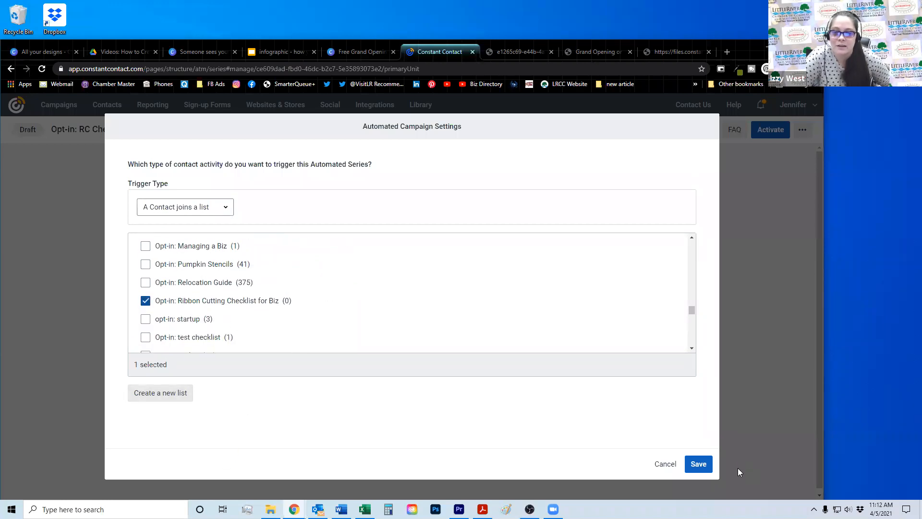
click(699, 464)
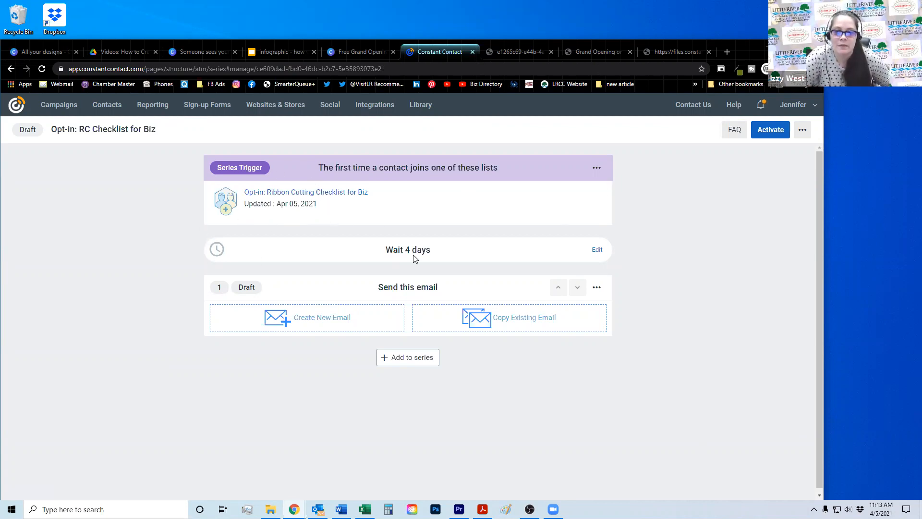
Change the time delay before the first email to "Send immediately".
drag(387, 250, 437, 255)
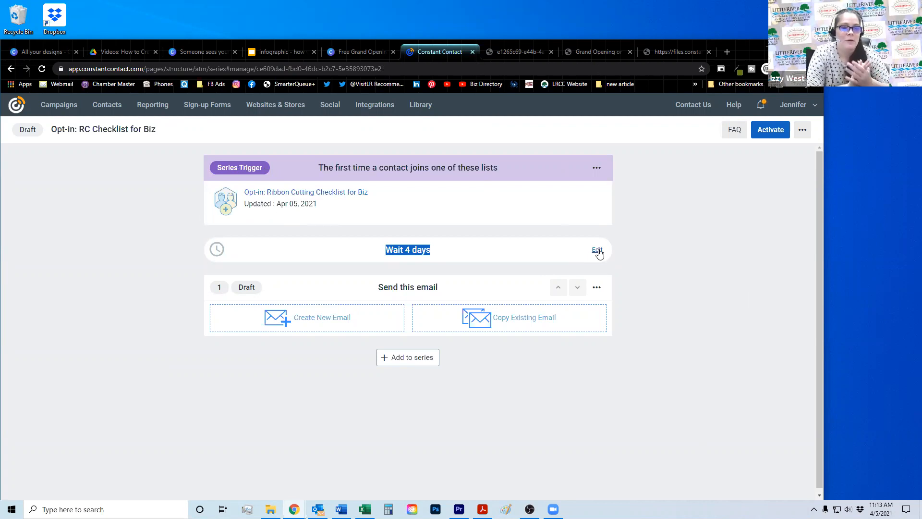
click(597, 249)
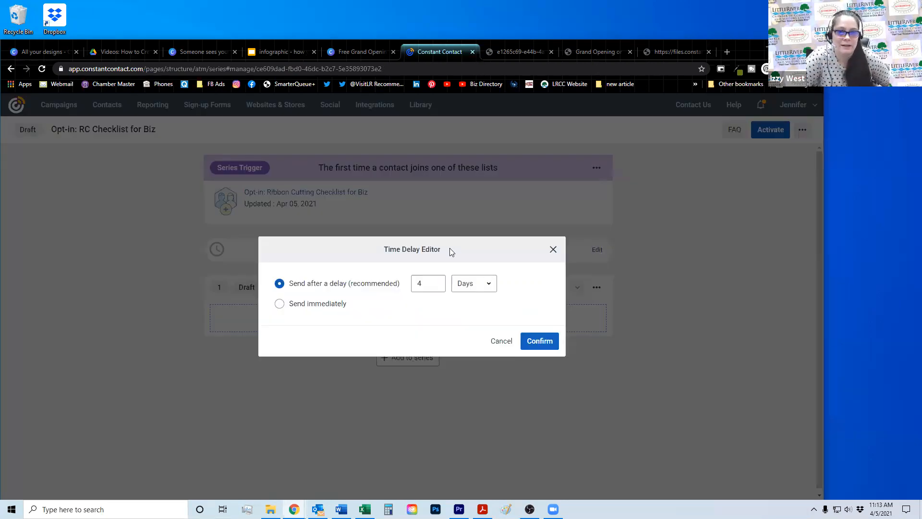
click(322, 304)
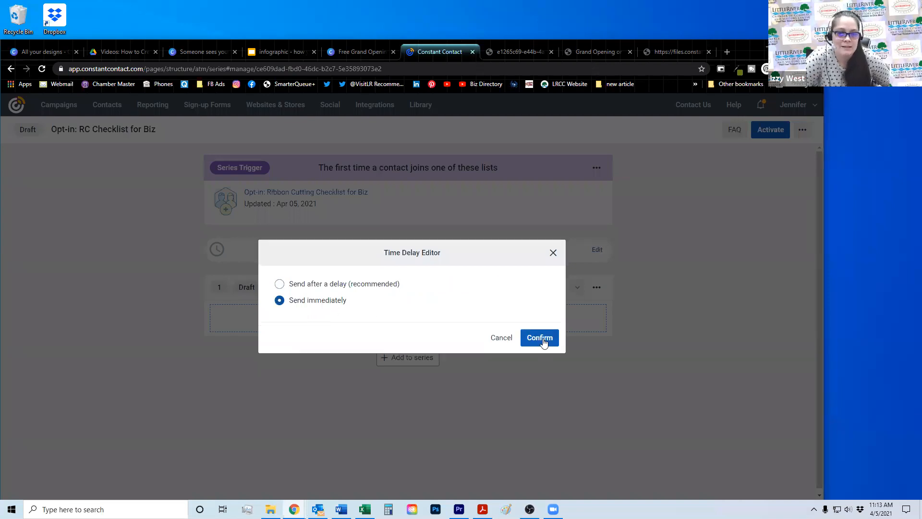
click(540, 338)
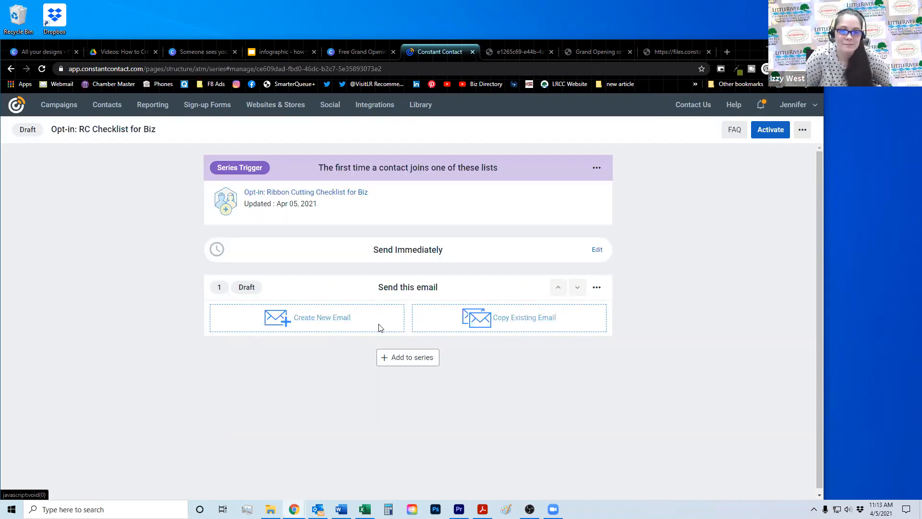
Fill the series' first email by copying the existing campaign "Thoughts - Blog Jan 2021", and save the step.
click(521, 321)
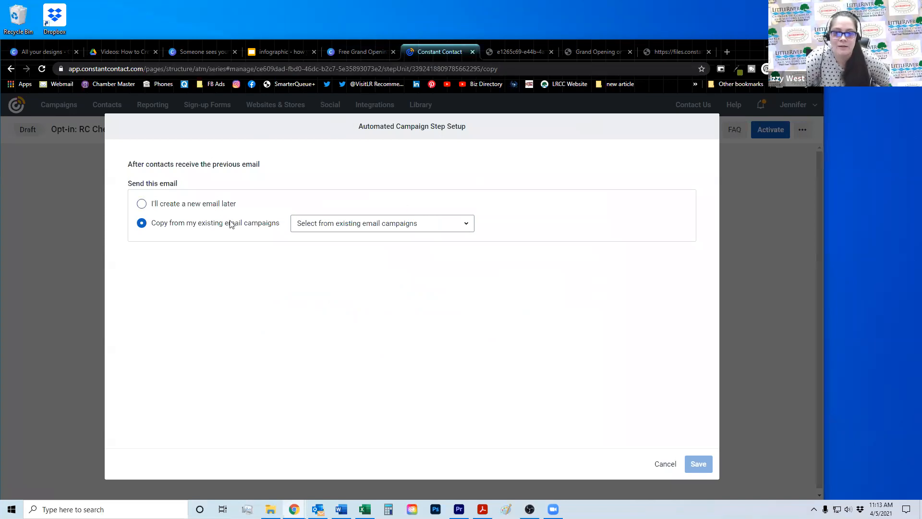
click(365, 228)
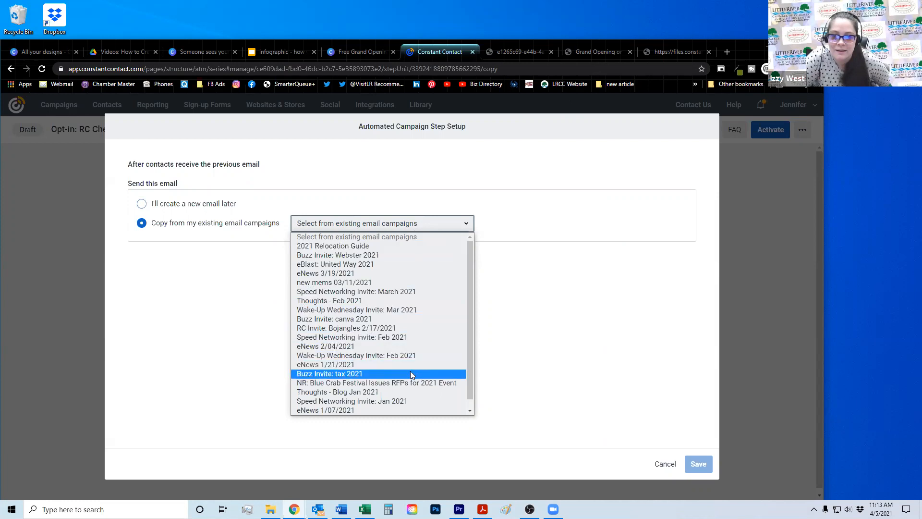
click(410, 391)
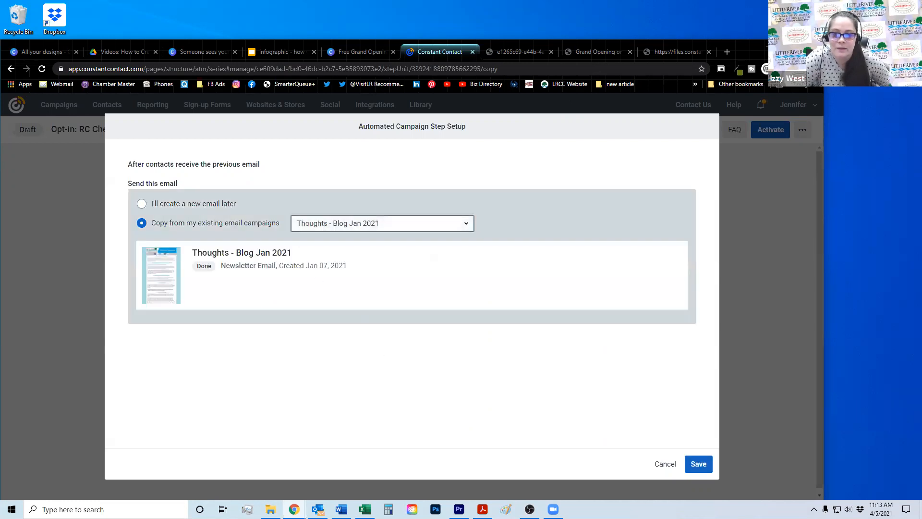
click(699, 464)
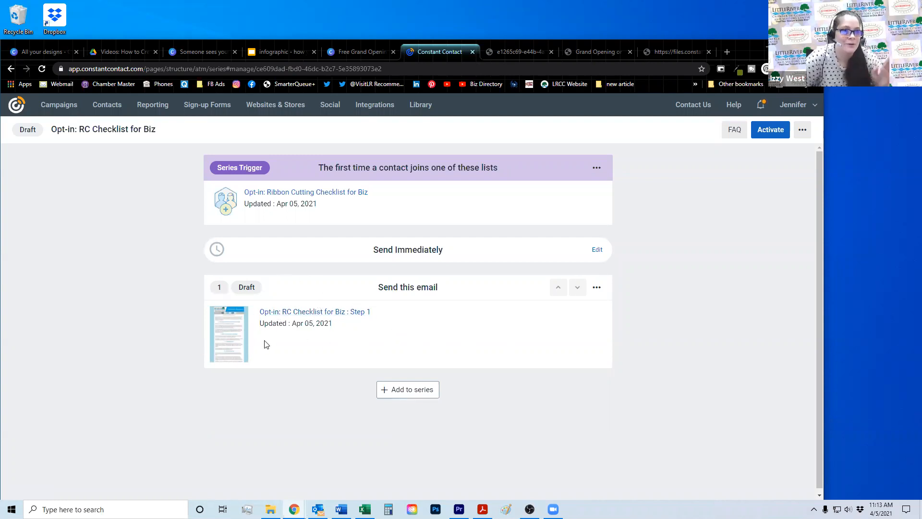
Open the series' Step 1 email and replace the Thursday Thoughts header with the library image "LRCC logo - RGB.jpg", searching for "lrcc".
click(309, 315)
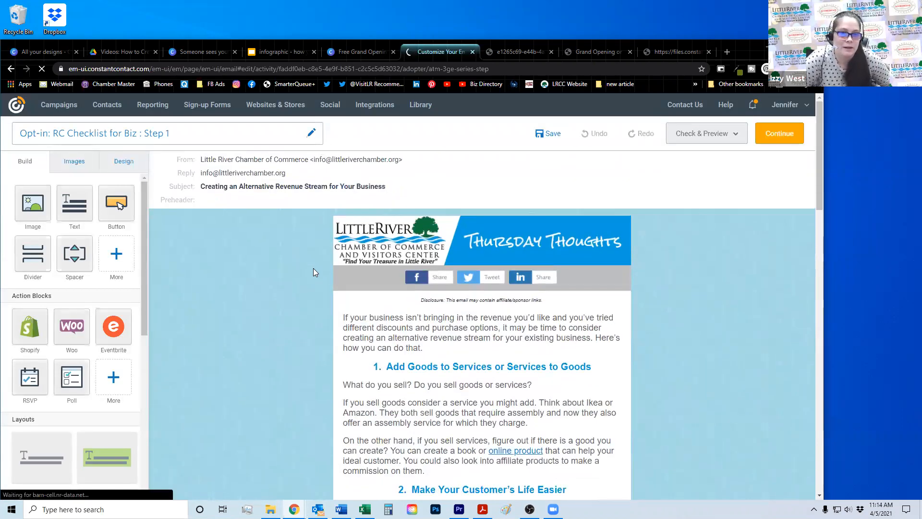
click(601, 248)
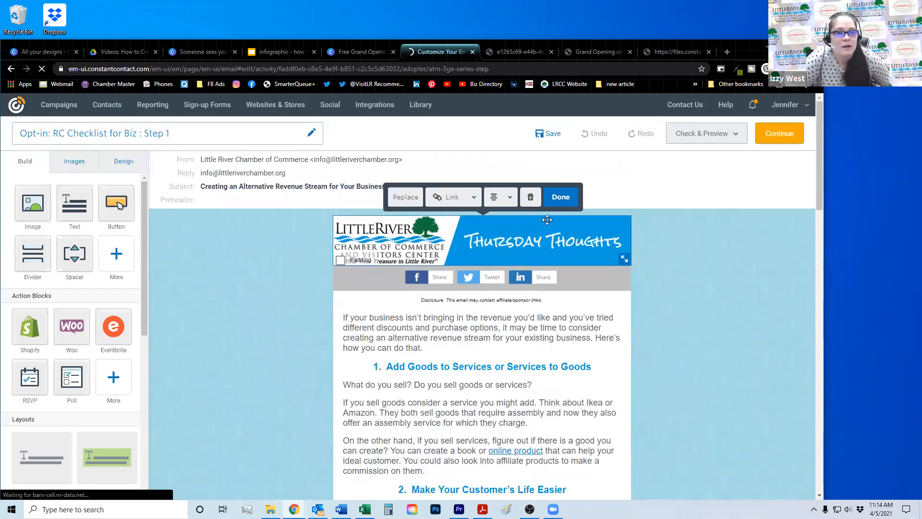
double_click(525, 248)
click(219, 155)
text(lrc)
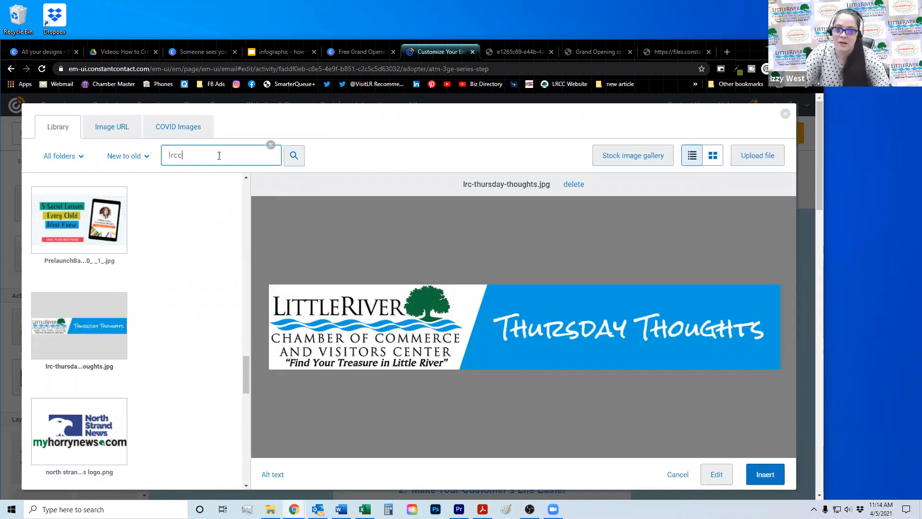
text(c)
key(Return)
scroll(189, 276, down, 8)
scroll(189, 276, down, 5)
scroll(189, 276, up, 3)
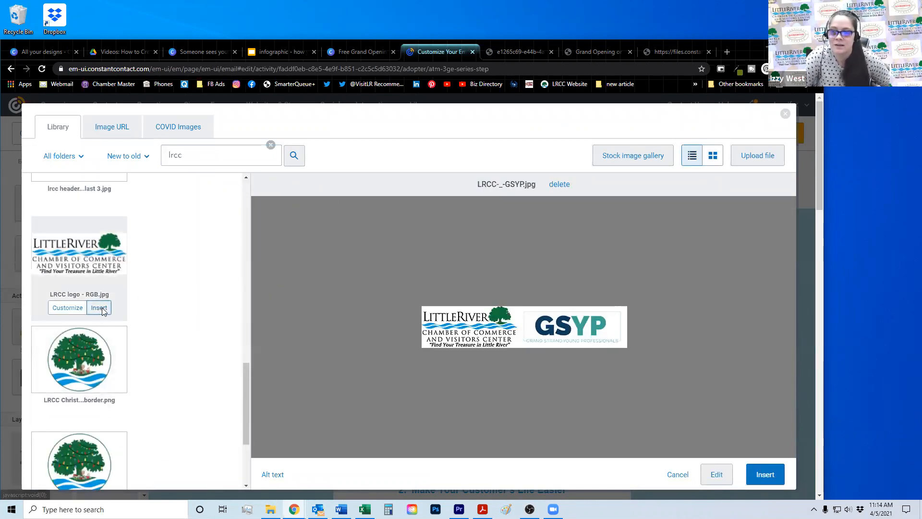
click(98, 308)
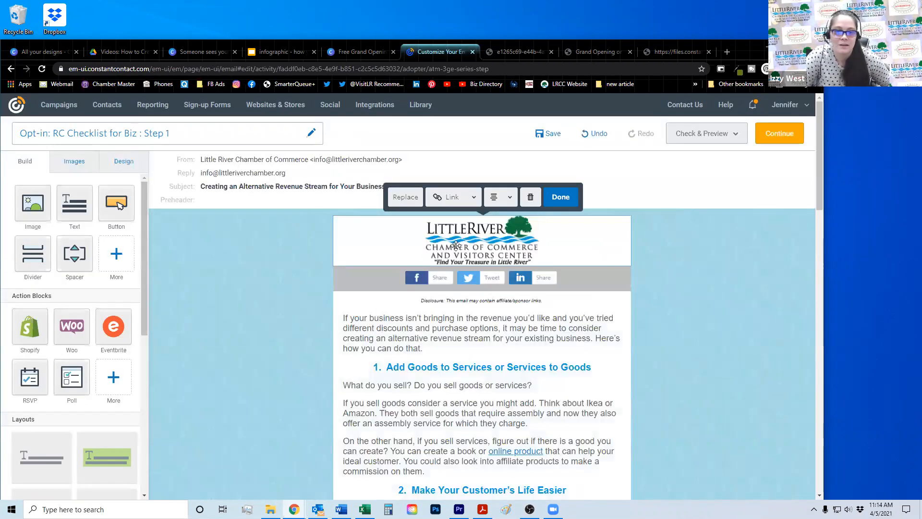
Delete the article text after the introductory paragraph, from the first numbered heading to the end of the text block.
click(543, 365)
scroll(411, 337, down, 1)
drag(373, 318, 565, 356)
scroll(565, 361, down, 14)
scroll(565, 361, down, 5)
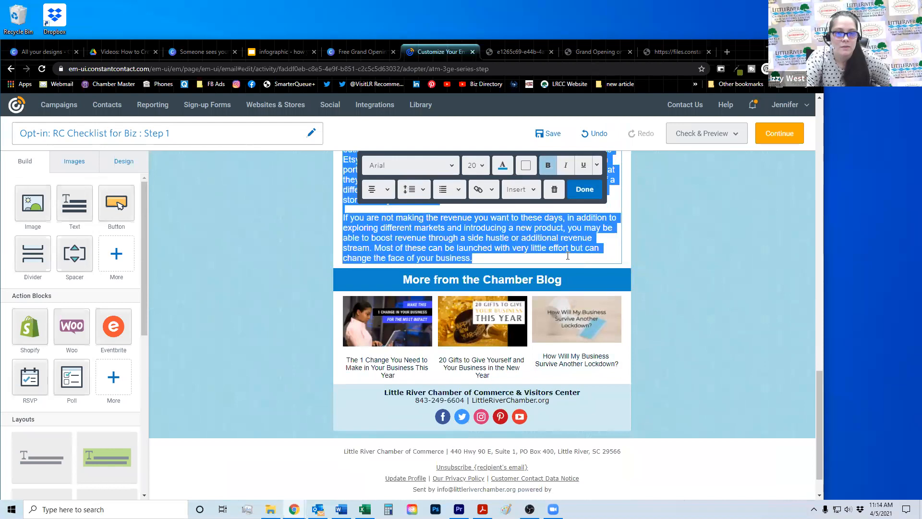
key(BackSpace)
click(696, 307)
scroll(696, 307, up, 4)
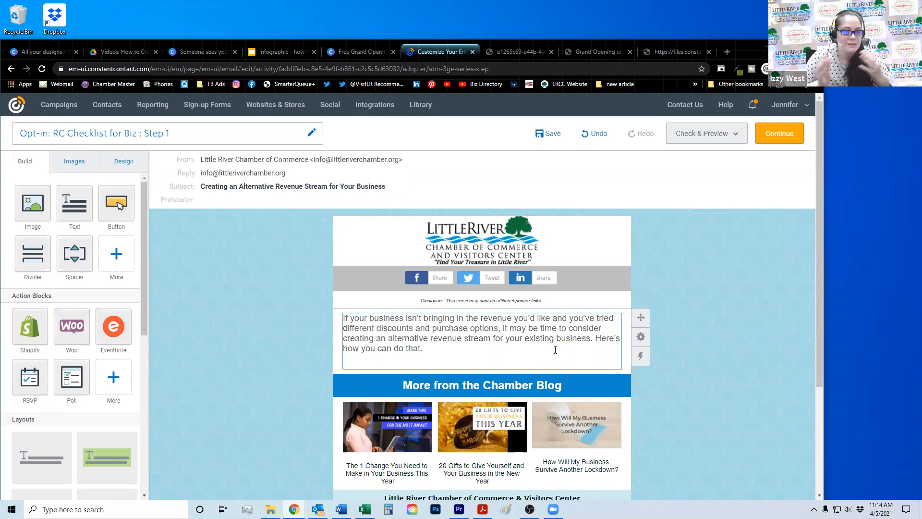
key(ctrl+a)
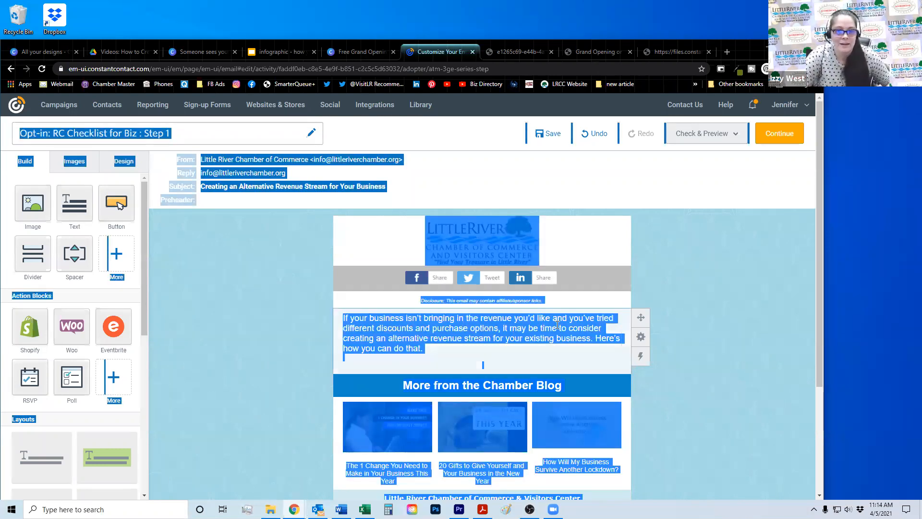
click(556, 326)
key(ctrl+a)
key(ctrl+c)
key(Delete)
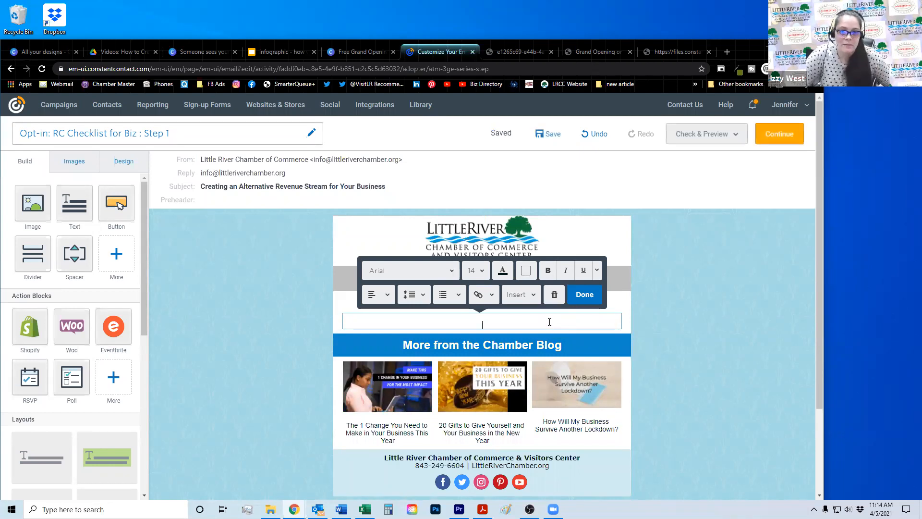
key(ctrl+v)
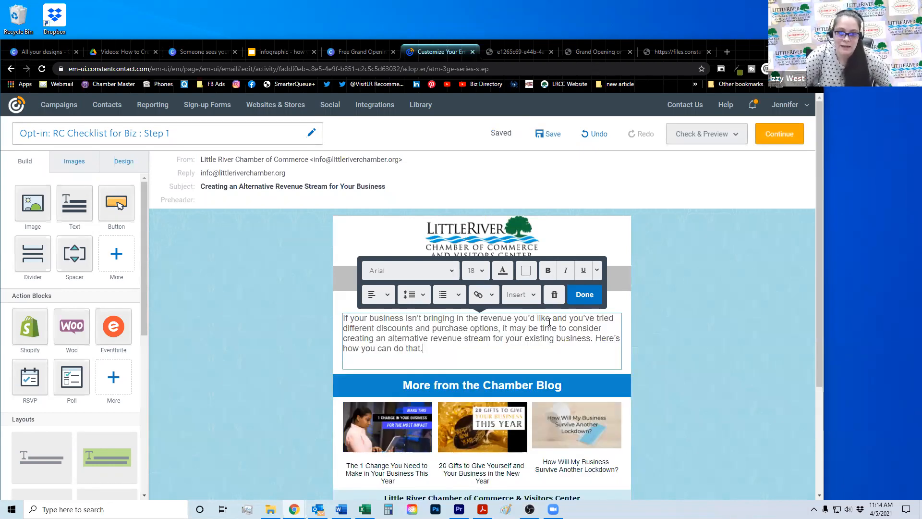
Replace the introductory paragraph's text following "If your" with "Thanks".
drag(443, 337, 474, 350)
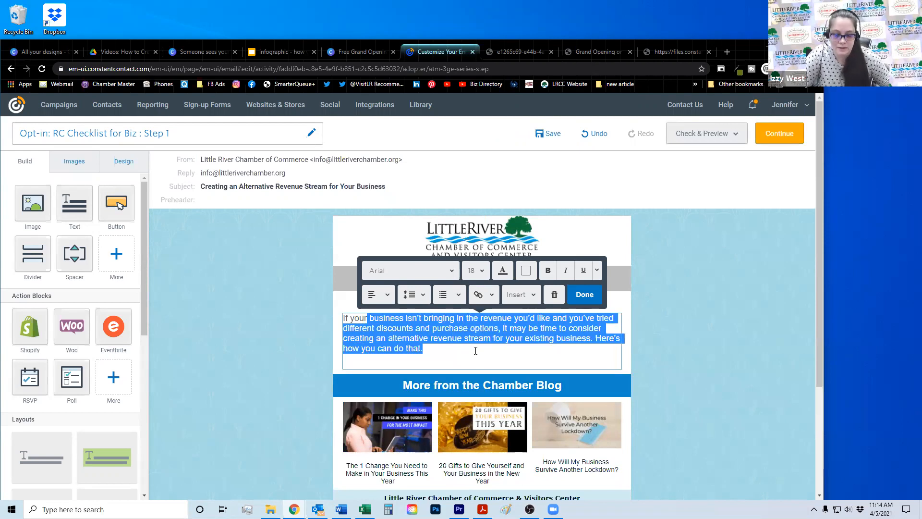
text(Thanks)
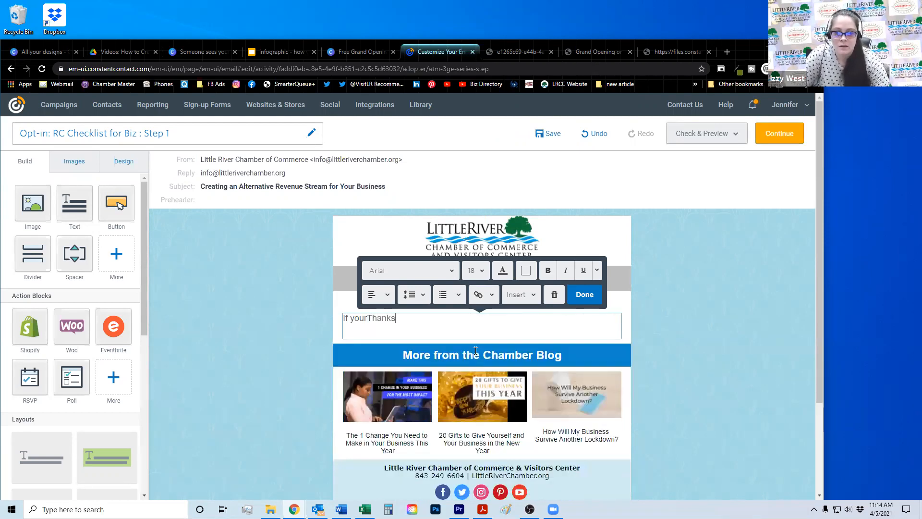
key(ctrl+a)
key(BackSpace)
key(ctrl+z)
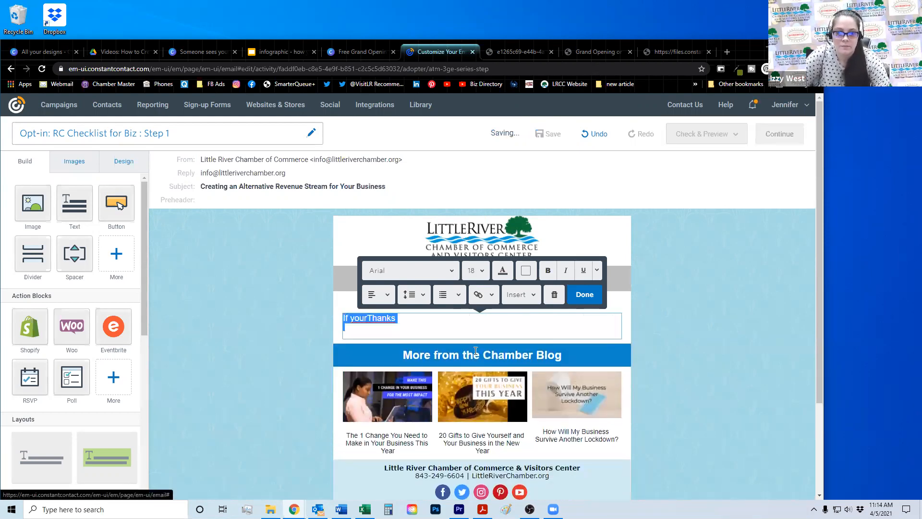
triple_click(370, 316)
key(BackSpace)
key(ctrl+z)
key(Down)
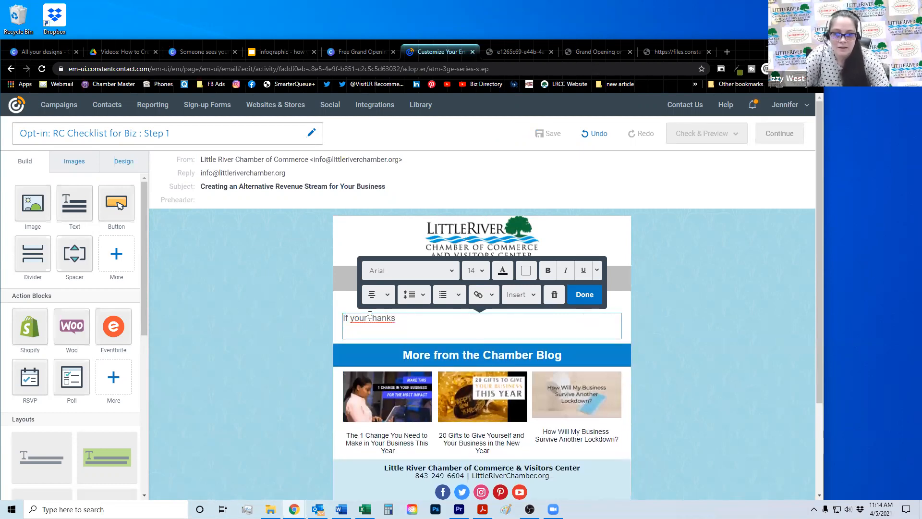
Add "Here's your free thing:" after "Thanks", remove the leftover "If your", and finish editing the text block.
text(ere's your free thing:)
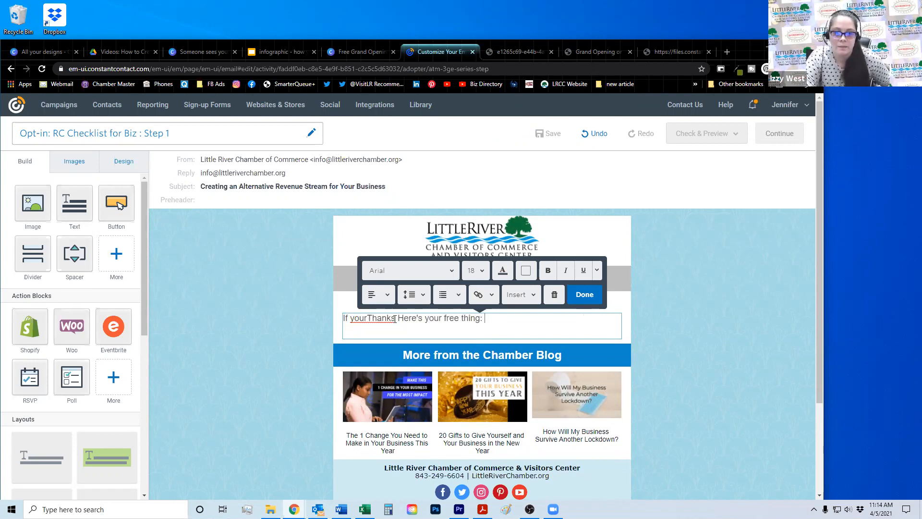
drag(367, 320, 343, 319)
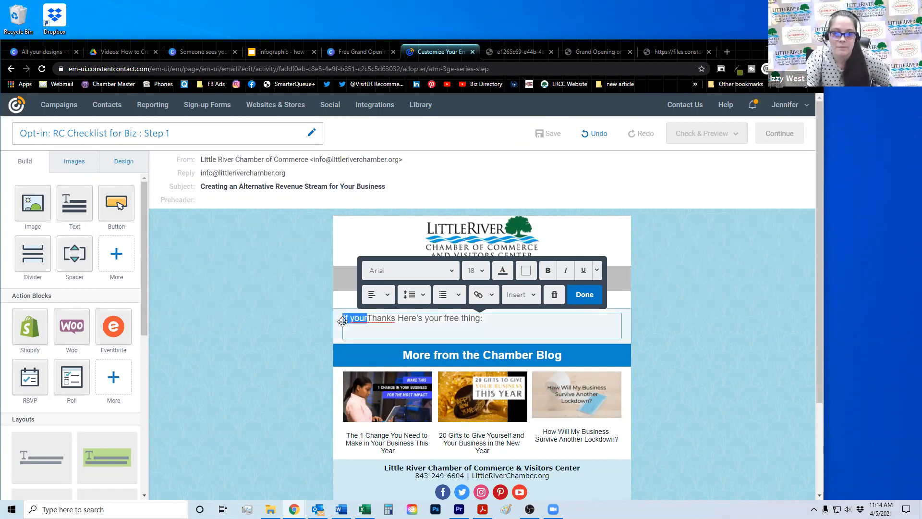
key(BackSpace)
click(585, 295)
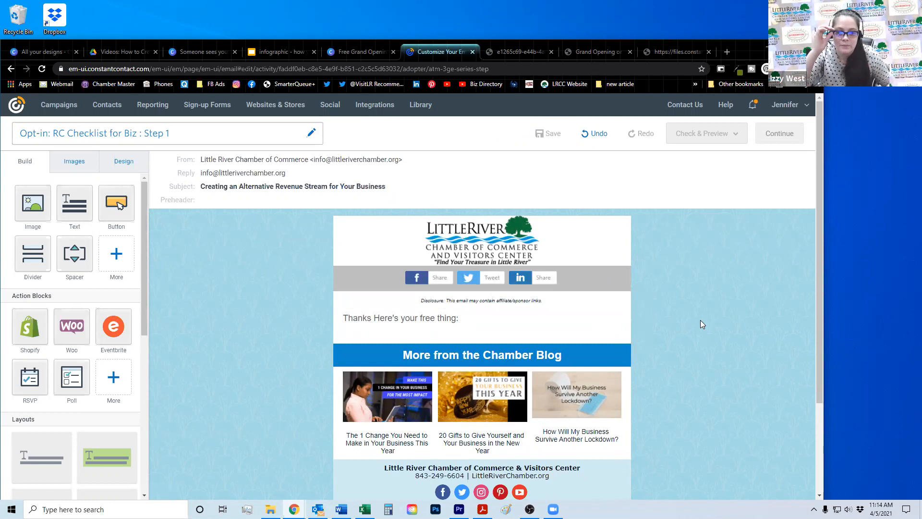
Insert a button block between the thank-you text and the "More from the Chamber Blog" heading.
scroll(699, 317, down, 1)
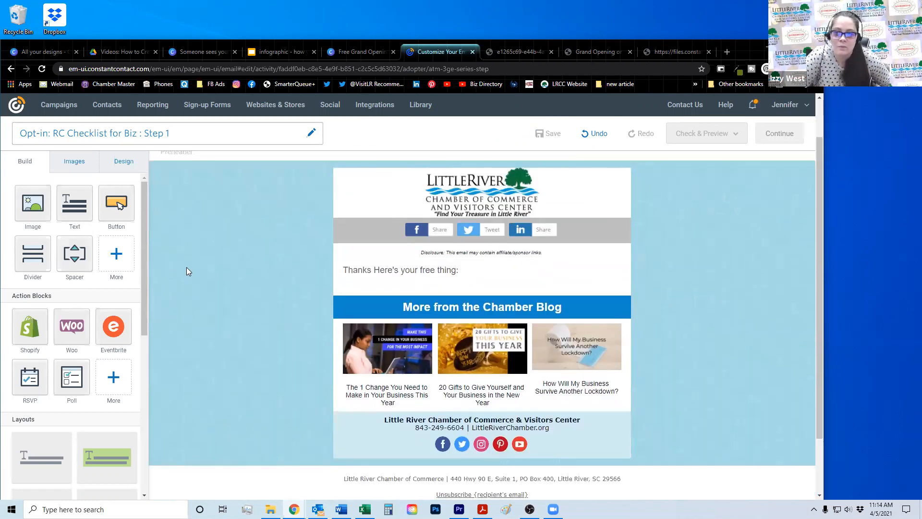
mouse_move(118, 206)
mouse_down()
mouse_move(191, 256)
mouse_move(185, 242)
mouse_move(468, 294)
mouse_up()
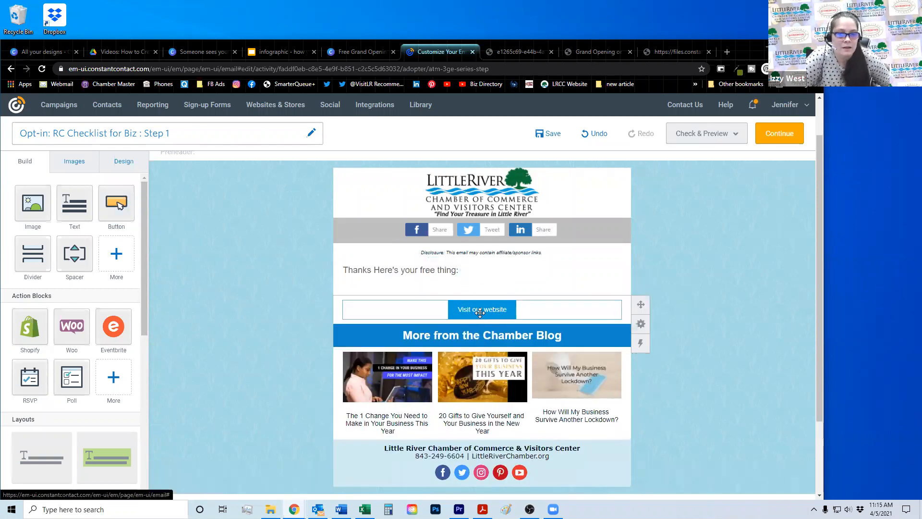
click(479, 309)
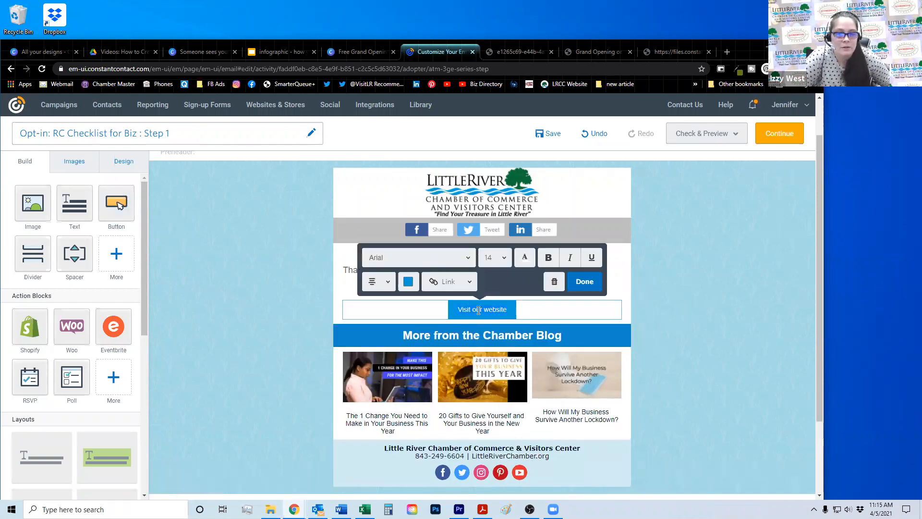
click(461, 288)
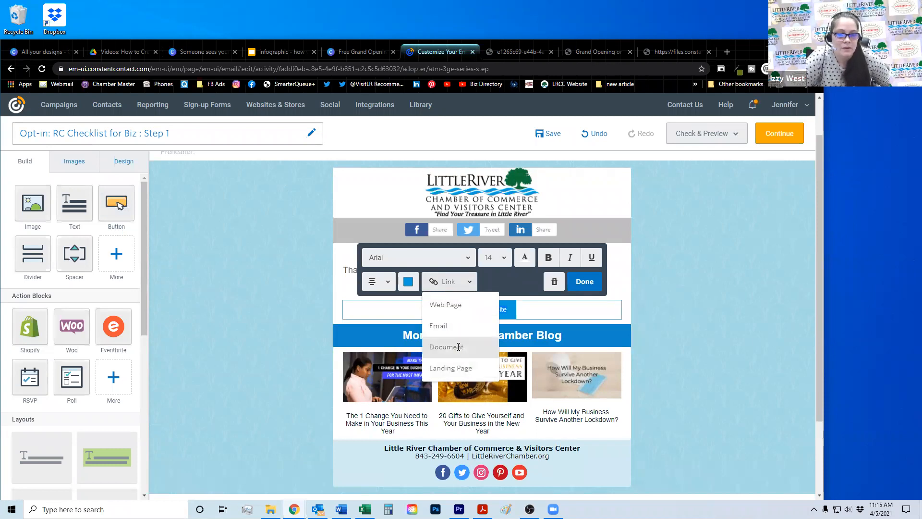
click(457, 345)
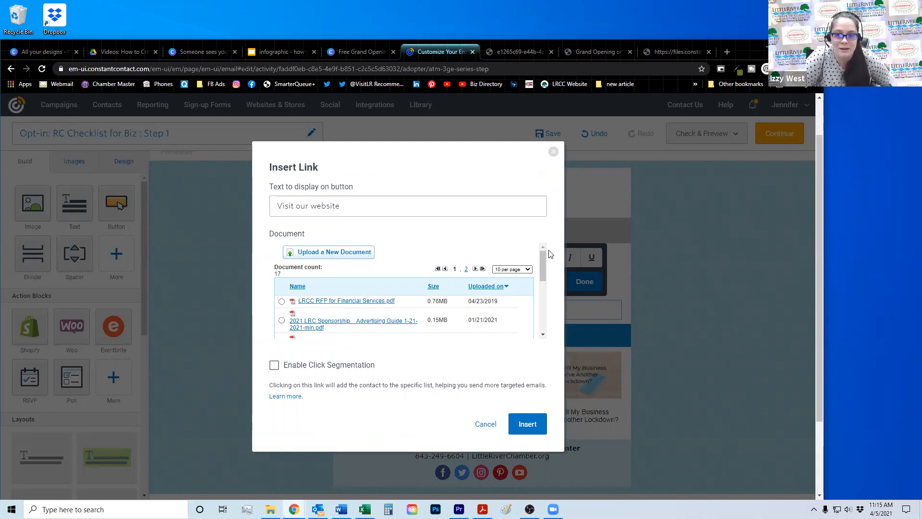
click(553, 152)
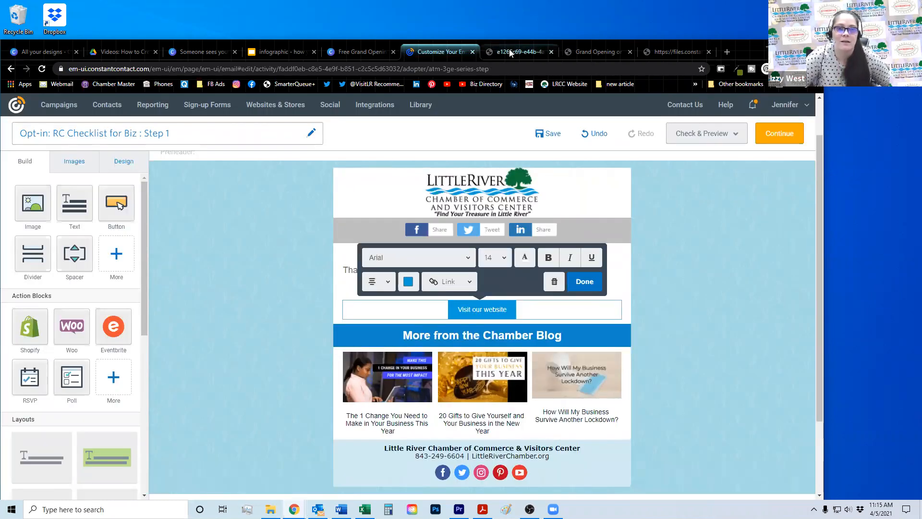
Link the button as a web page to the copied checklist PDF URL and set its text to "Click here to Download".
click(509, 49)
click(440, 51)
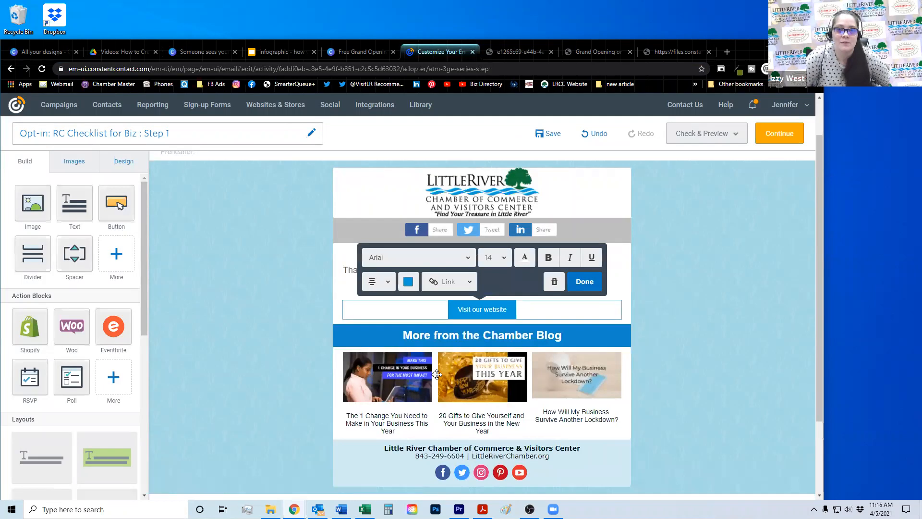
click(448, 284)
click(452, 306)
key(ctrl+v)
drag(346, 239, 251, 243)
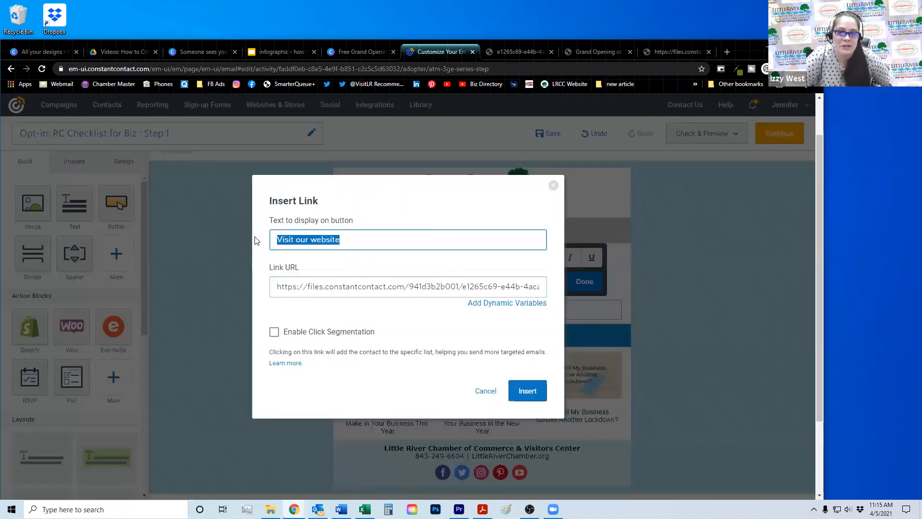
text(Click )
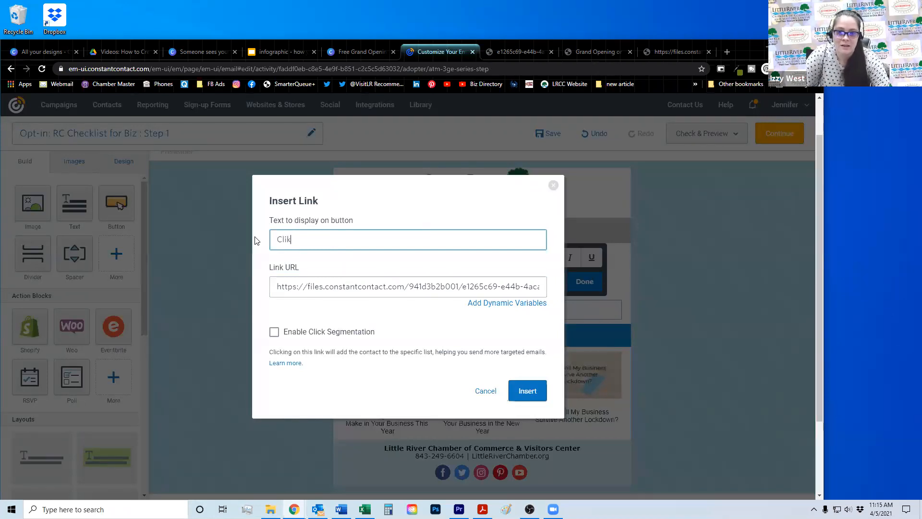
text(here to Download)
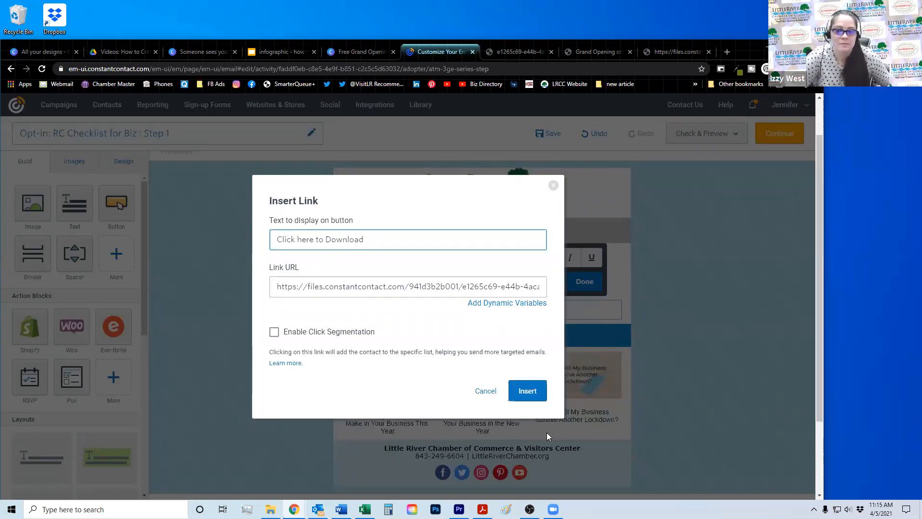
click(528, 391)
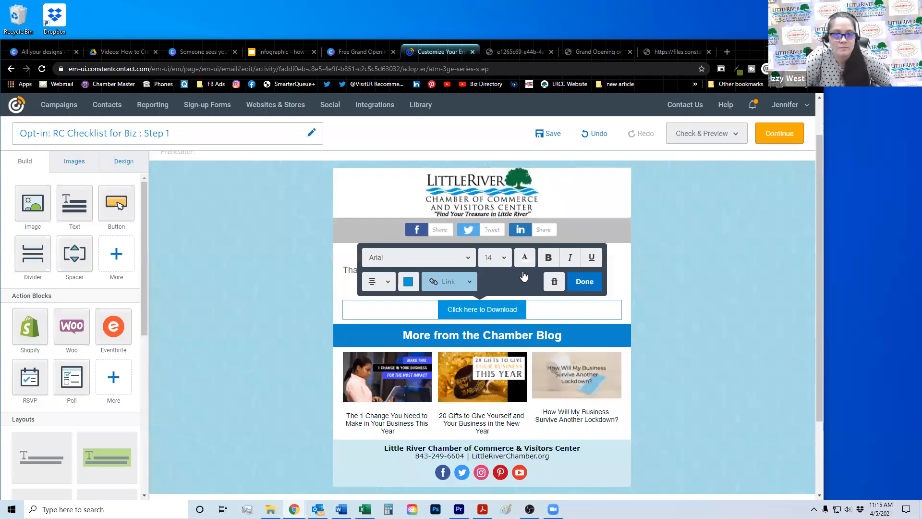
Set the download button's font size to 16 and finish editing the button.
click(447, 307)
double_click(465, 309)
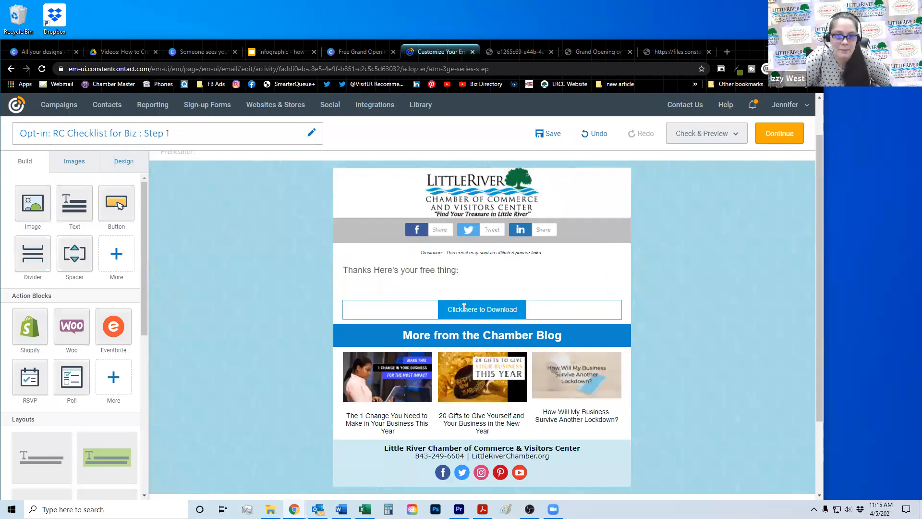
triple_click(496, 312)
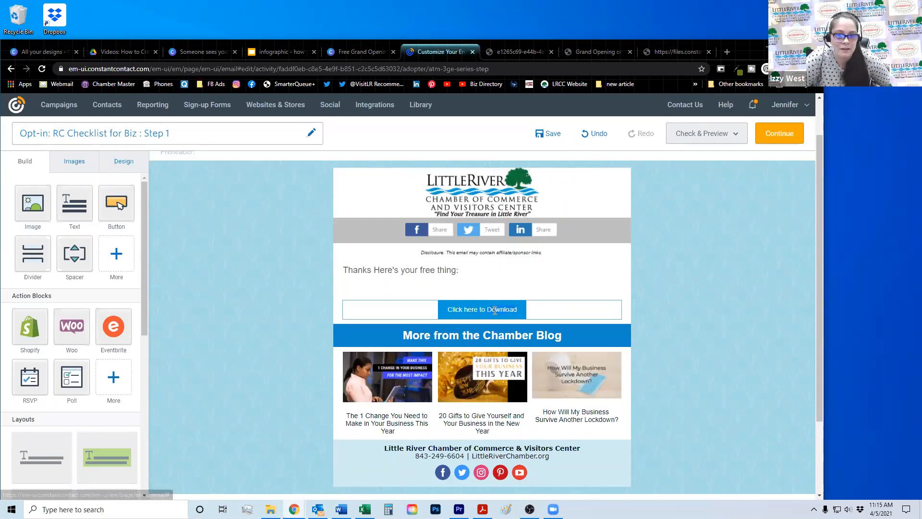
click(504, 260)
scroll(488, 365, down, 2)
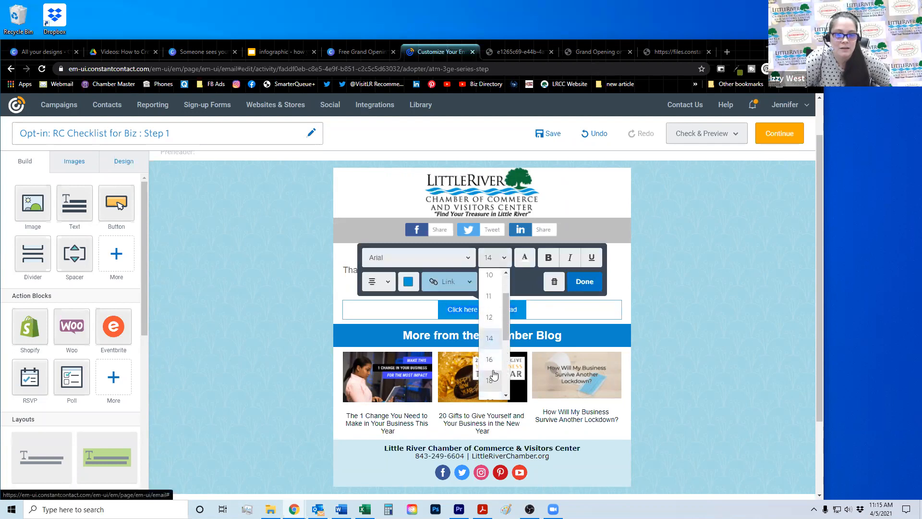
click(489, 365)
click(585, 282)
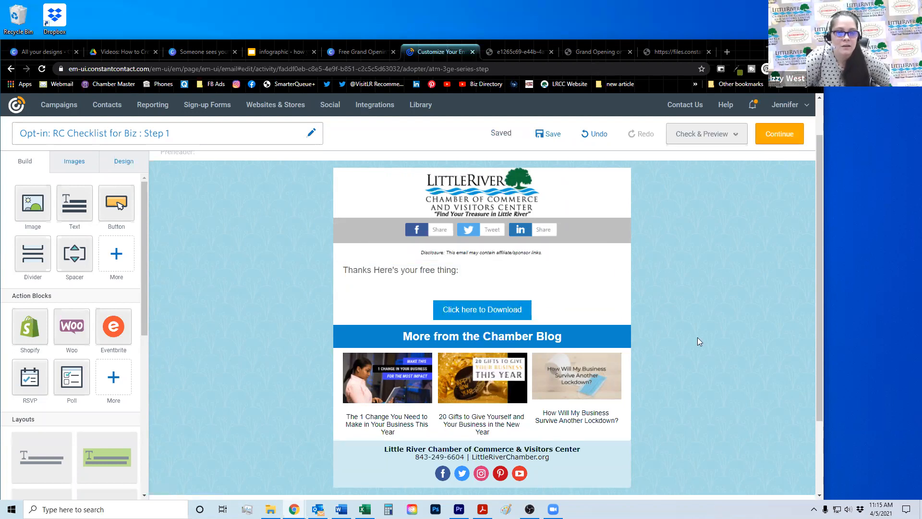
Delete the "More from the Chamber Blog" heading and the row of three blog articles below it.
click(564, 337)
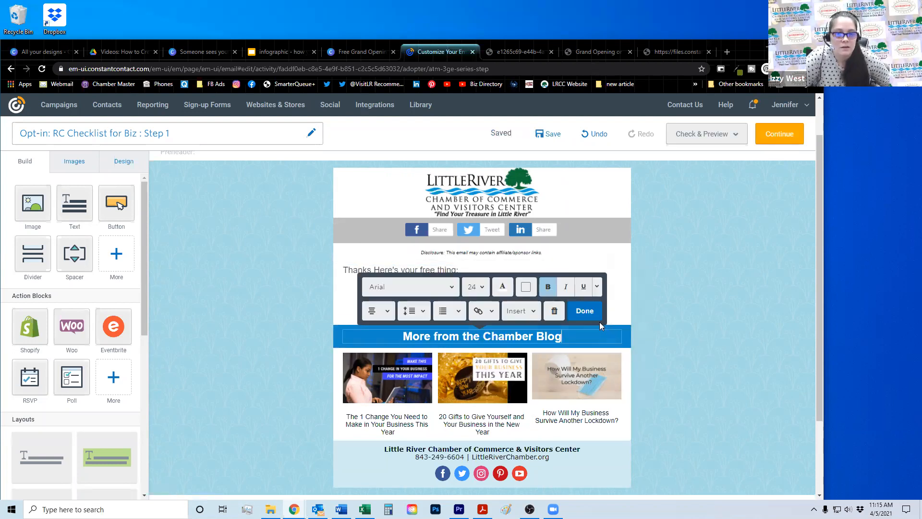
click(555, 312)
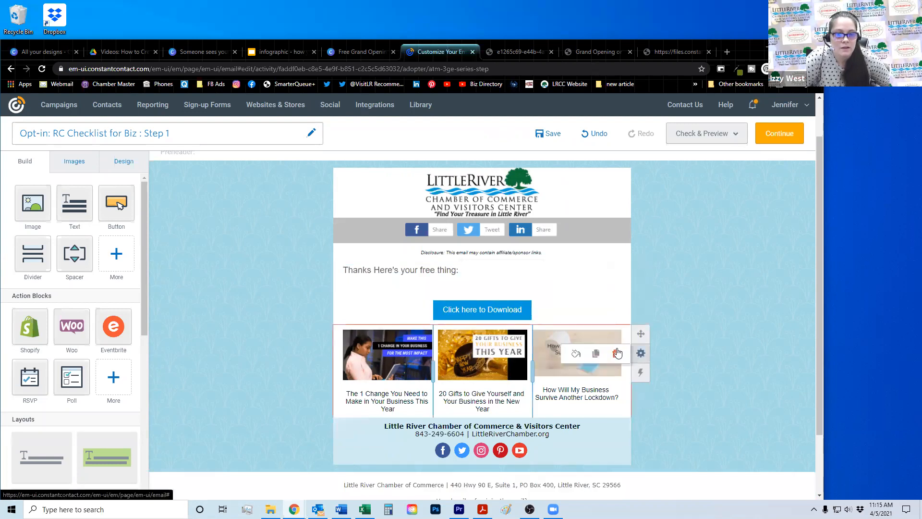
click(617, 353)
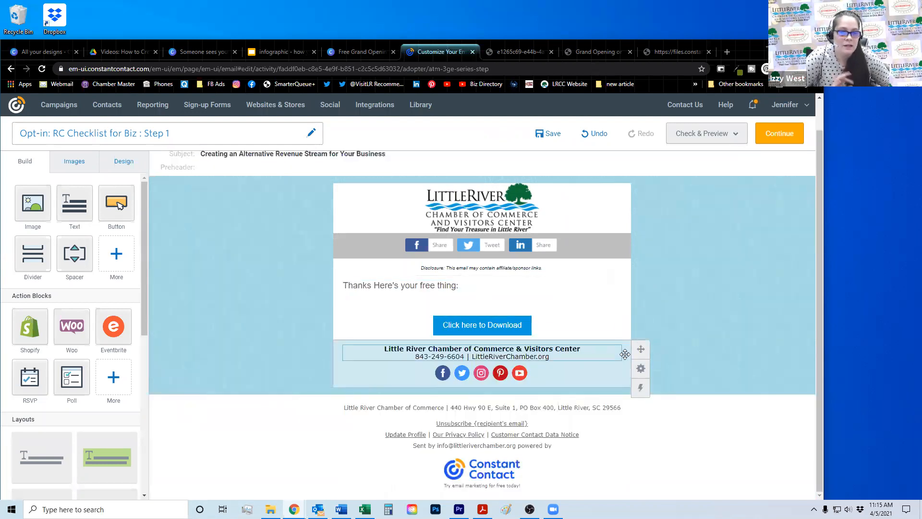
Add an image placeholder below the download button with a text block beside it, replacing the sample copy with "MORE INFO".
drag(33, 202, 416, 337)
drag(74, 204, 600, 384)
drag(541, 372, 552, 374)
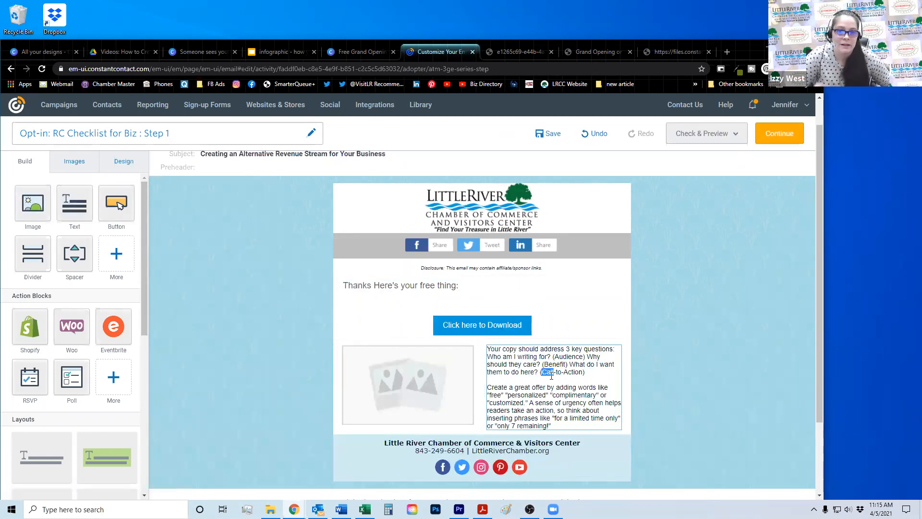
triple_click(551, 374)
key(ctrl+a)
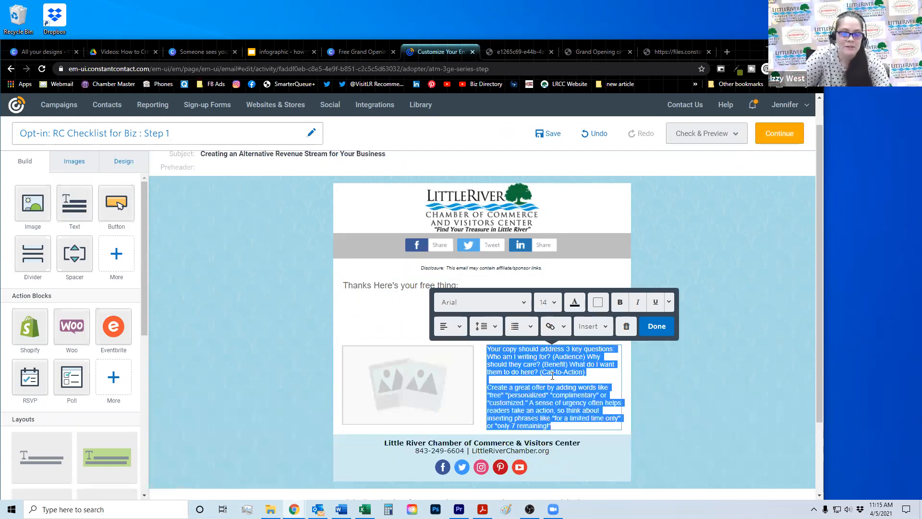
text(MORE INFO)
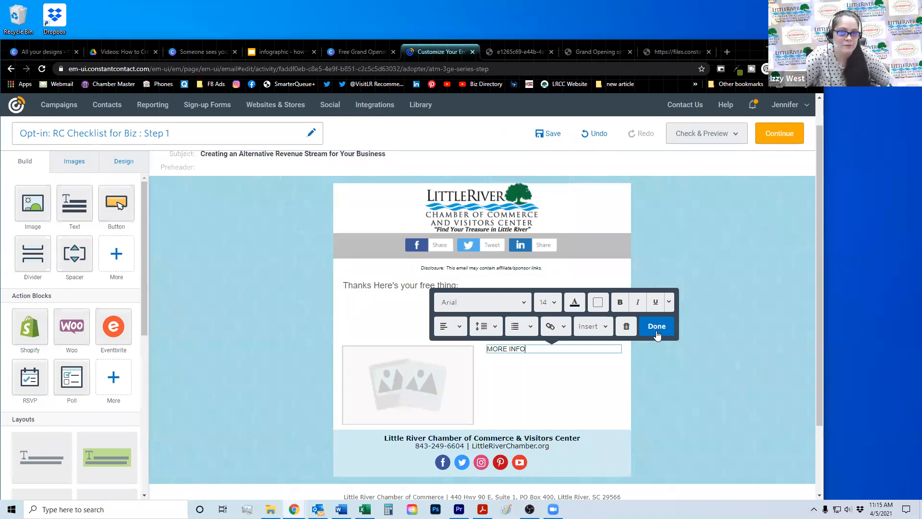
click(657, 326)
Change the email's subject line to "Here's your free download".
scroll(683, 332, up, 1)
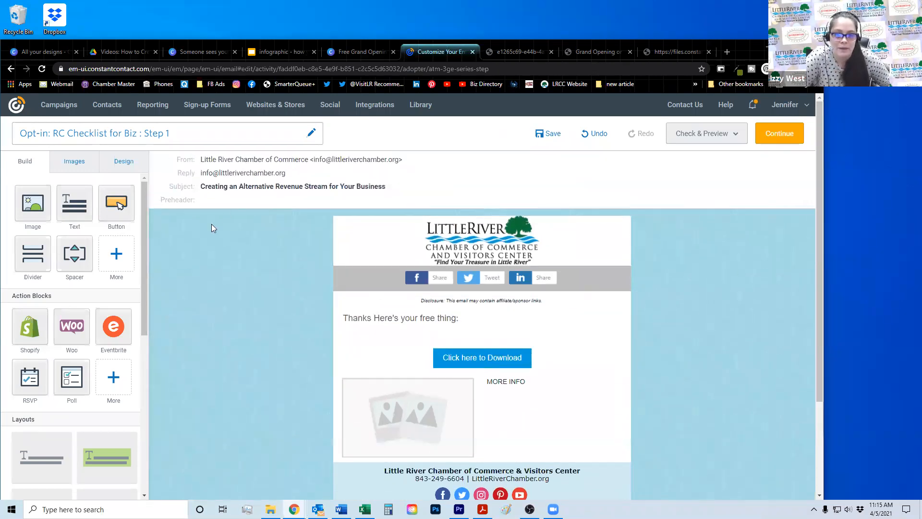
scroll(259, 306, down, 3)
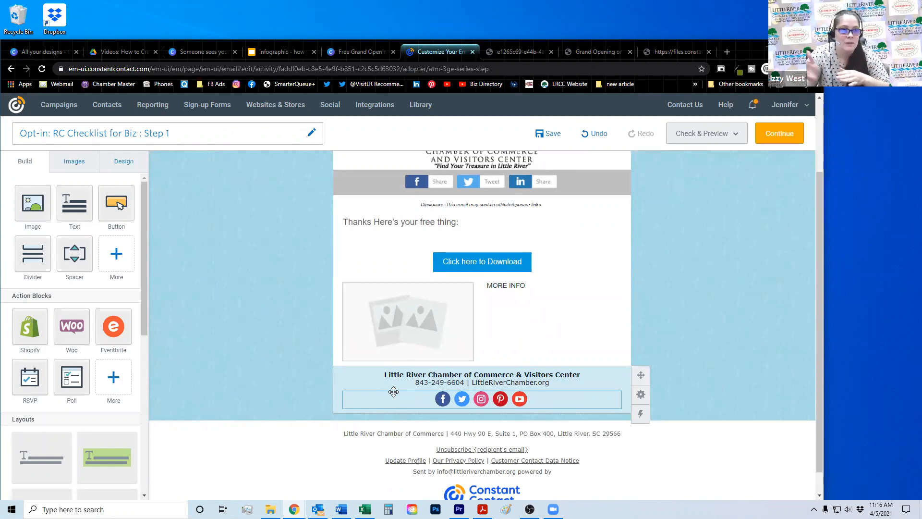
scroll(385, 313, up, 3)
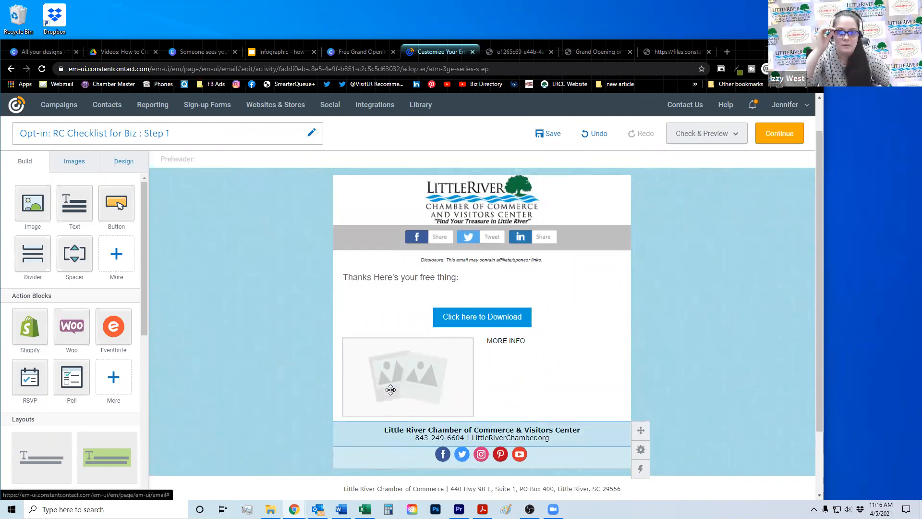
click(241, 186)
triple_click(398, 239)
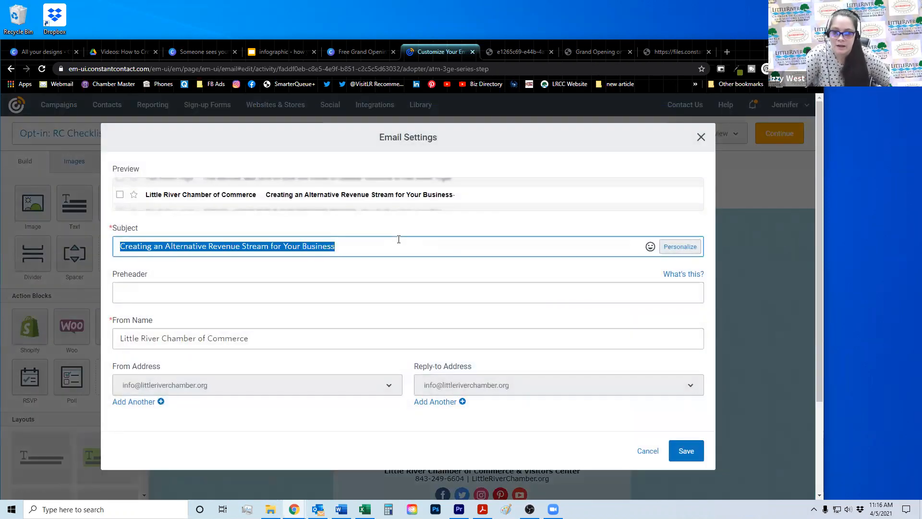
text(Here')
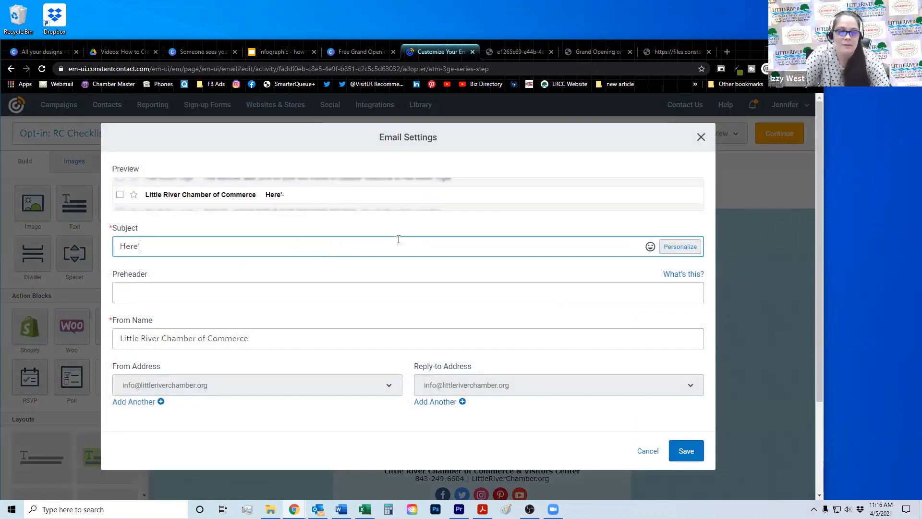
text(s your)
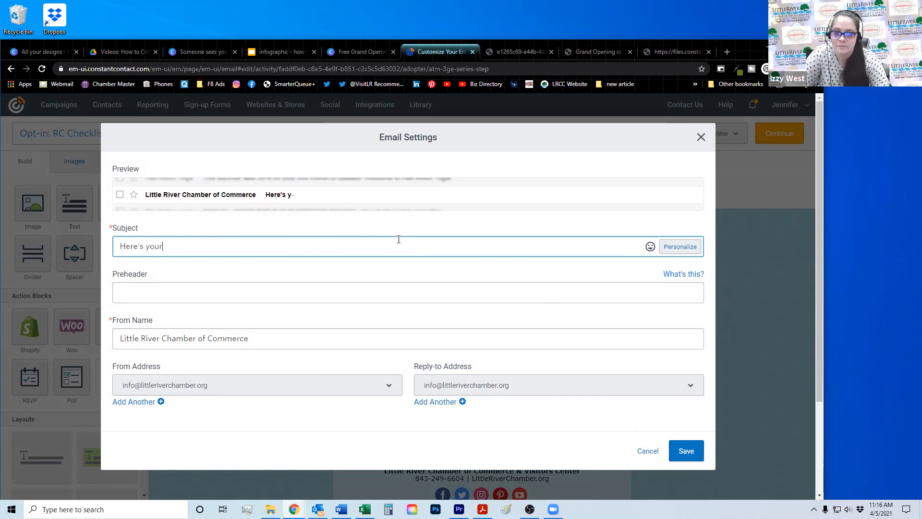
text( free download)
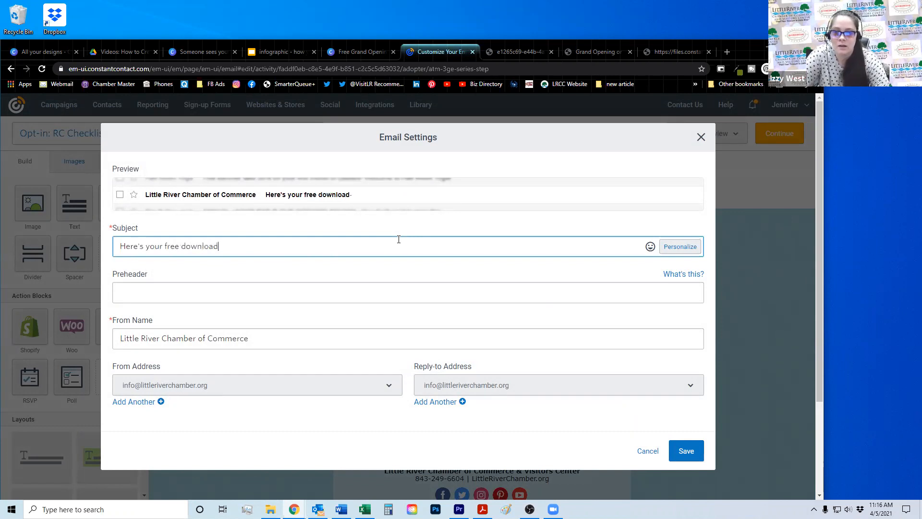
Choose another staff member's e-mail as the reply-to address and save the email settings.
click(538, 385)
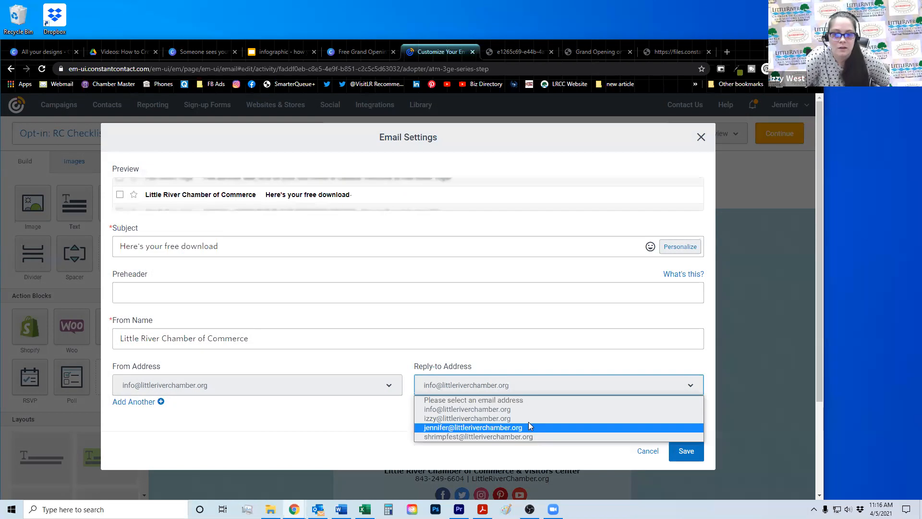
click(530, 426)
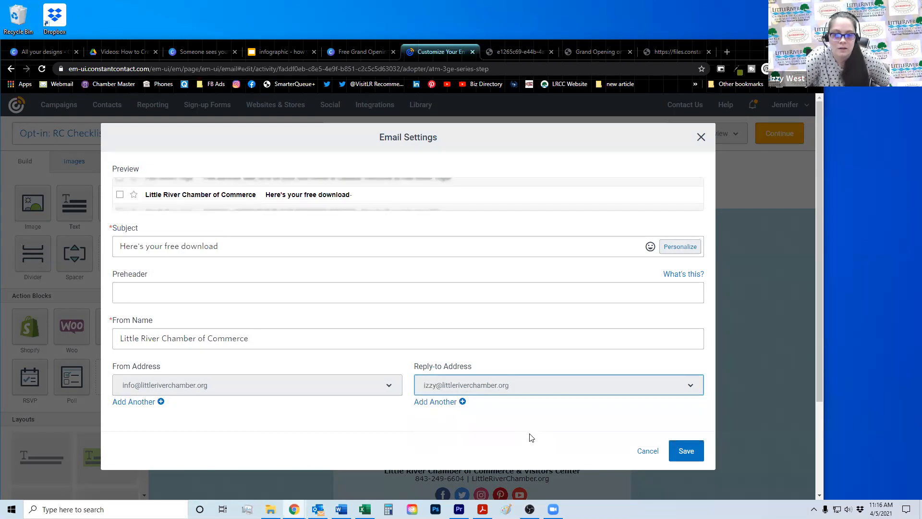
click(683, 449)
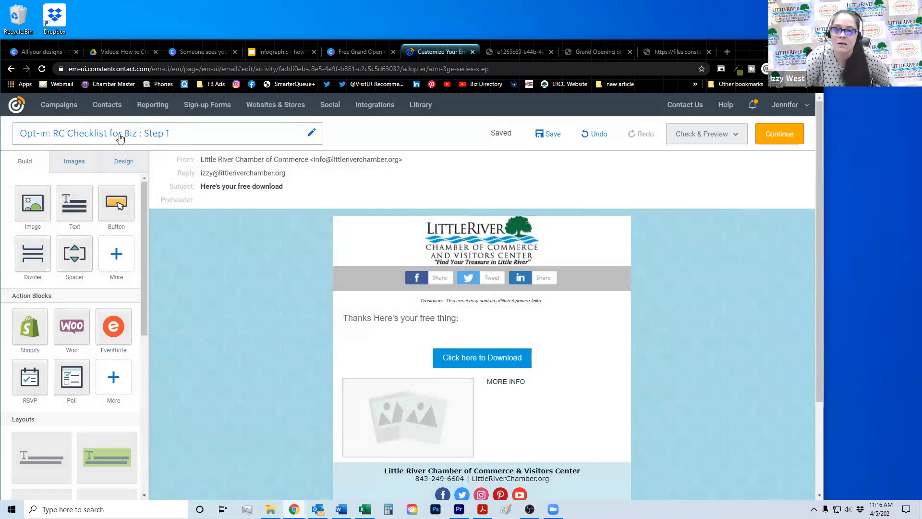
Save the email and continue to the overview of the automated series.
scroll(747, 298, down, 2)
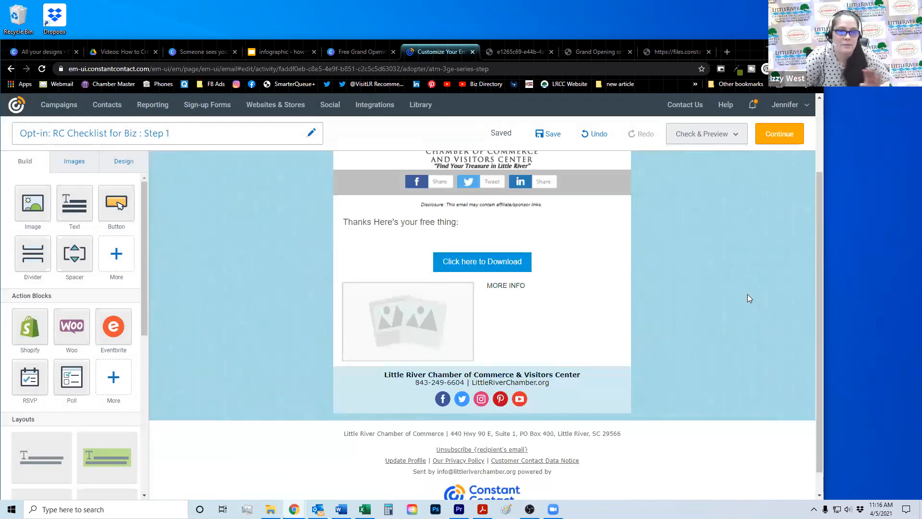
scroll(751, 298, up, 2)
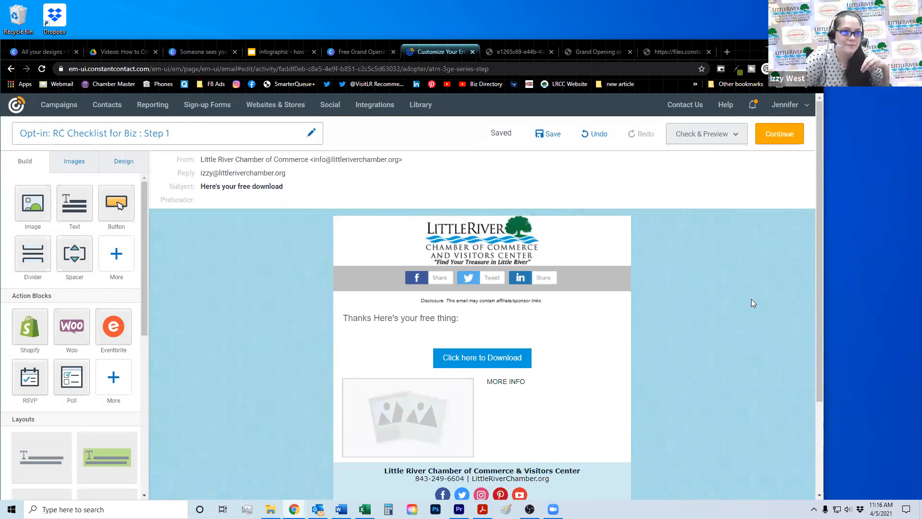
click(549, 134)
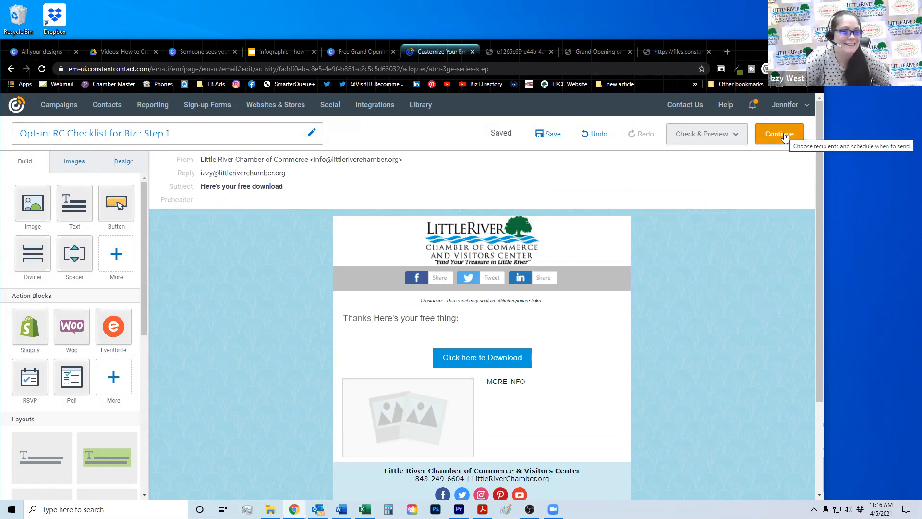
click(784, 137)
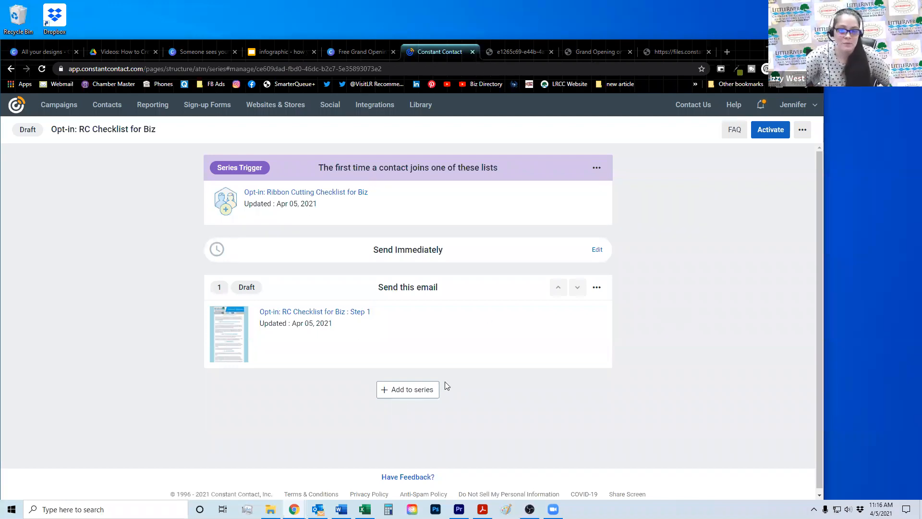
Add a second email step to the series and set its send delay to 1 day.
click(425, 390)
scroll(433, 389, down, 1)
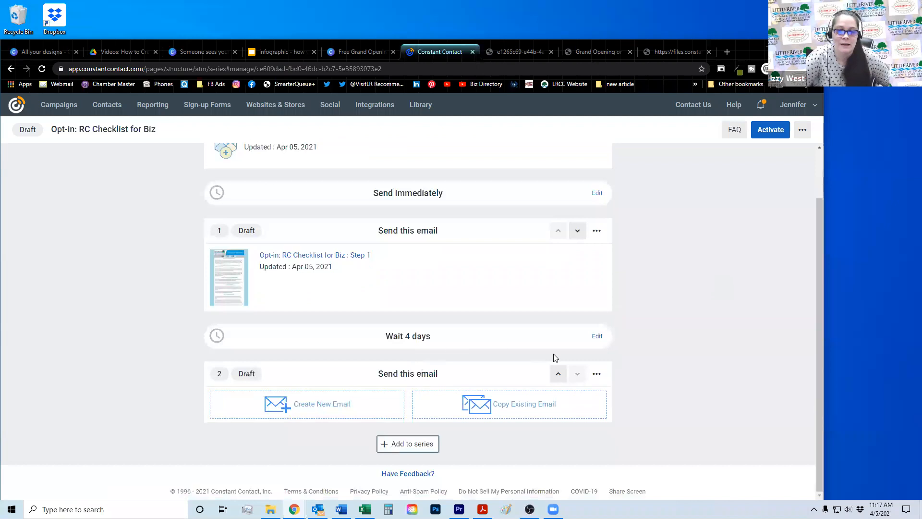
click(597, 336)
double_click(352, 293)
text(1)
click(411, 292)
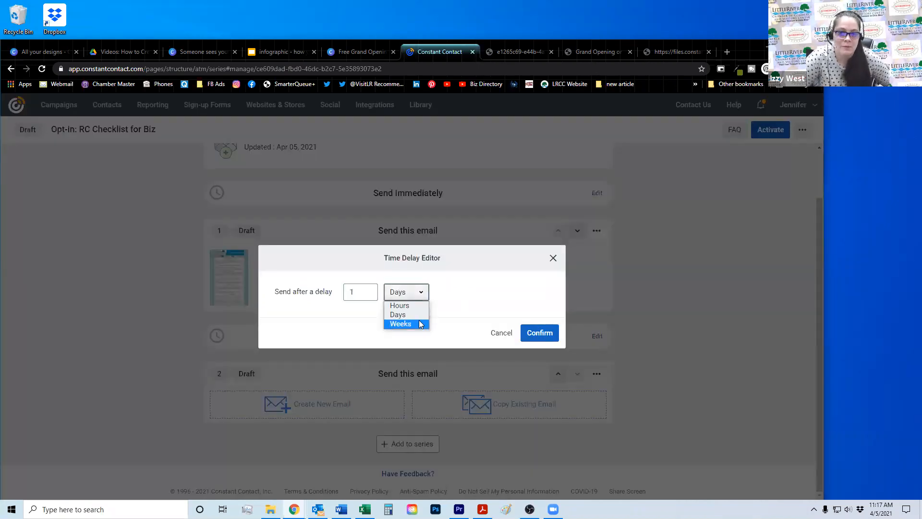
click(540, 332)
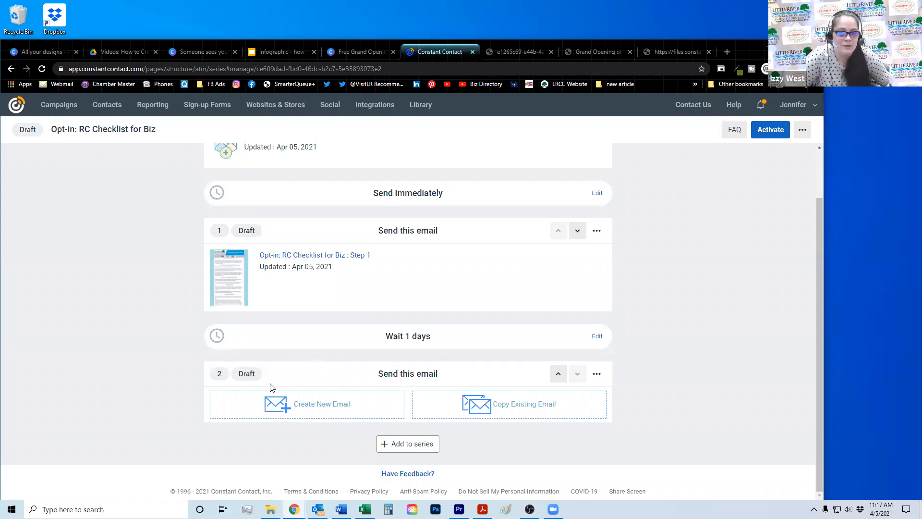
Delete the second email step from the series, leaving its delay setting unedited.
scroll(512, 435, up, 2)
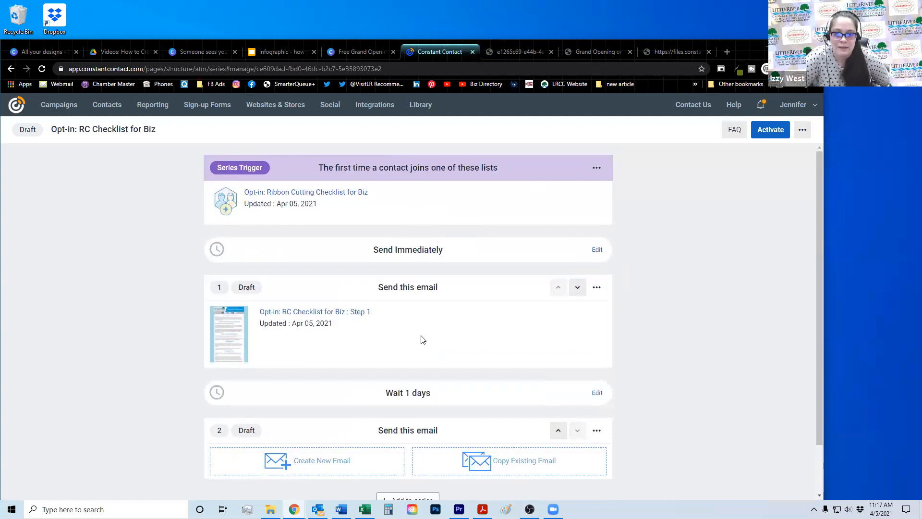
scroll(356, 304, down, 2)
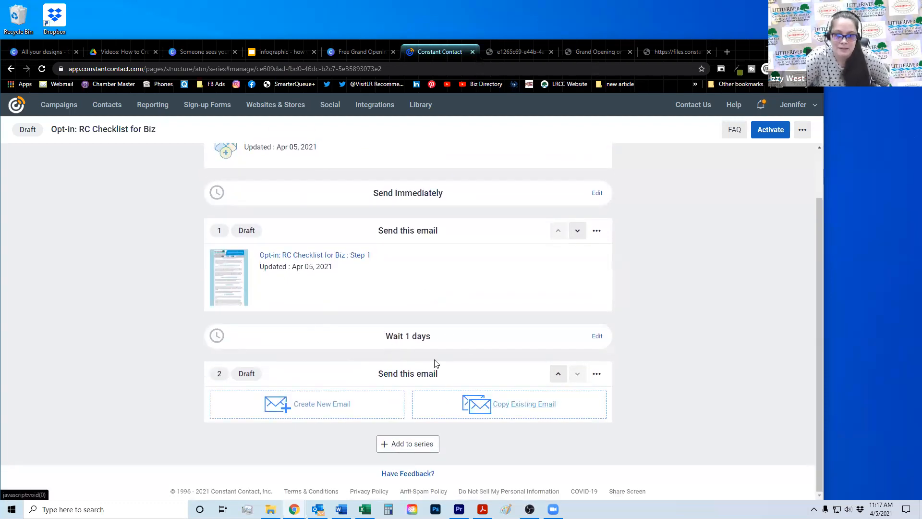
scroll(476, 342, up, 1)
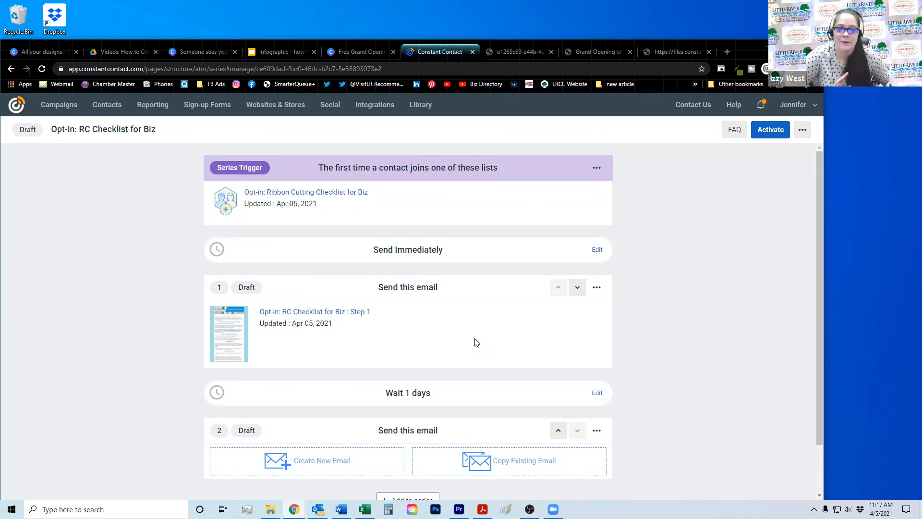
scroll(608, 359, down, 1)
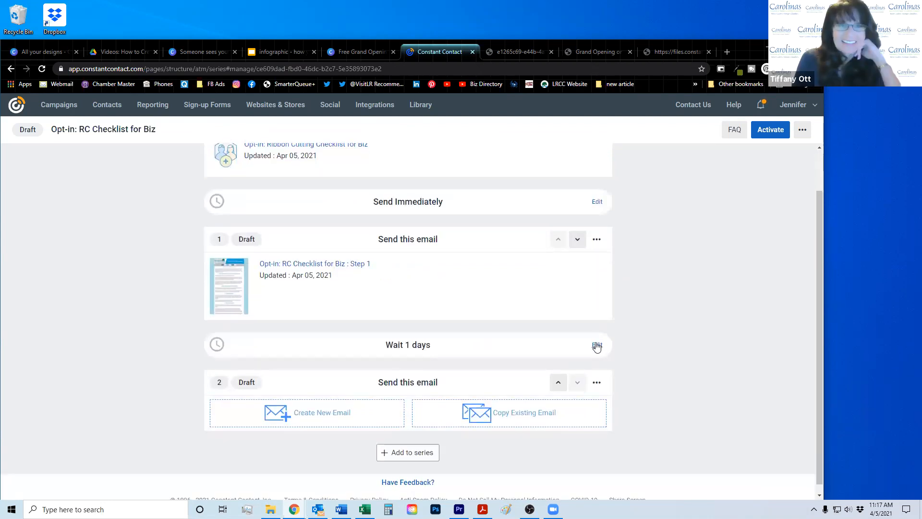
click(597, 346)
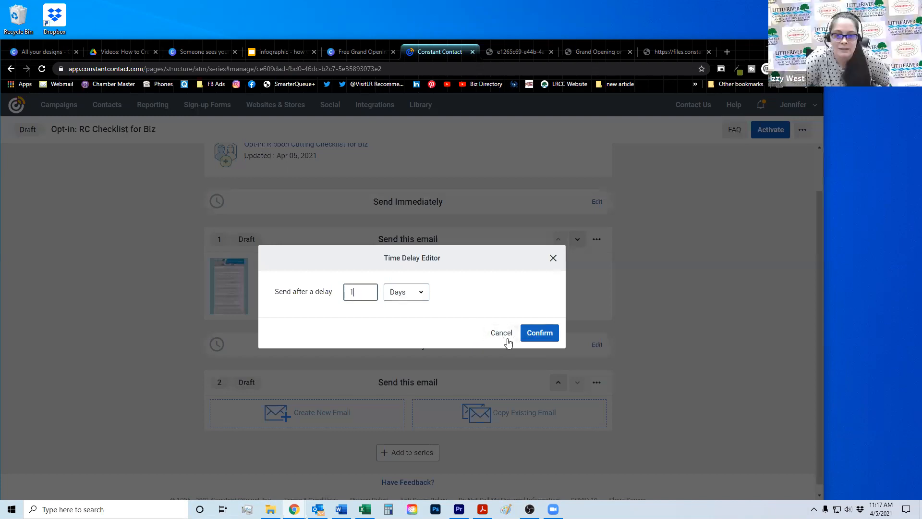
click(522, 352)
click(600, 383)
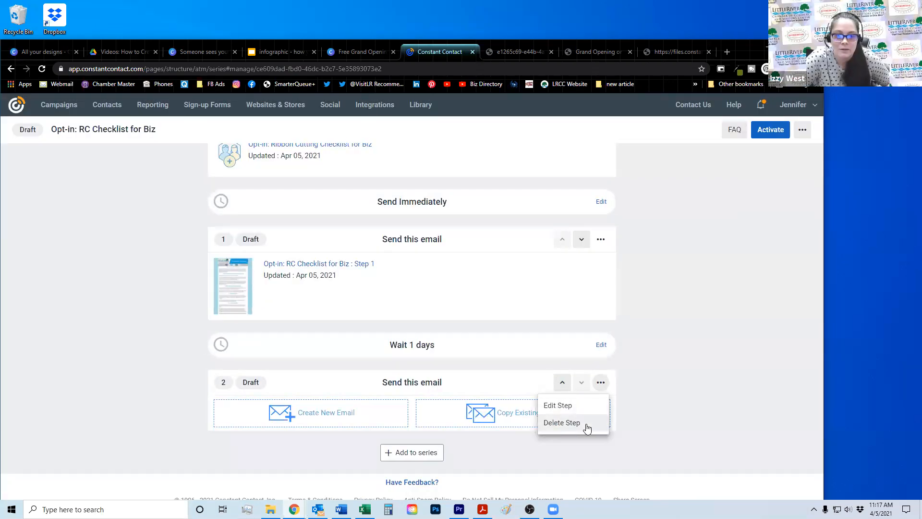
click(588, 425)
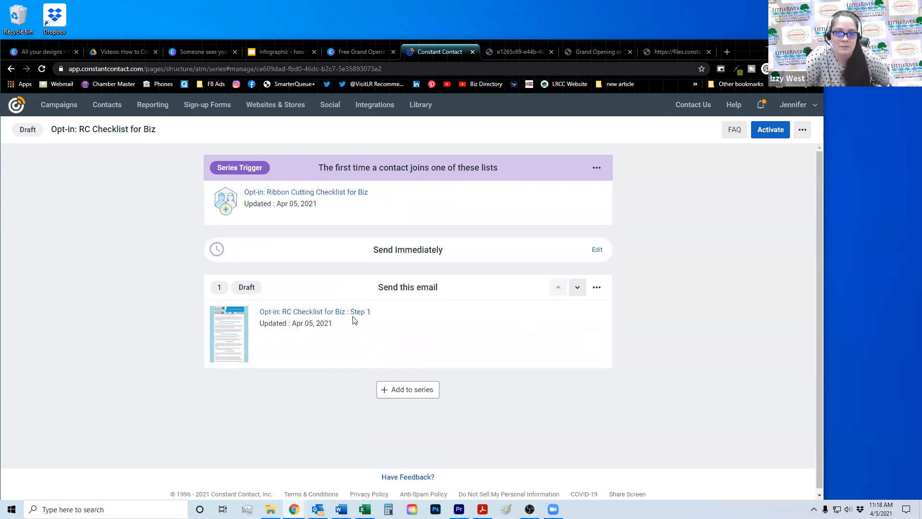
In the Step 1 email, enable click segmentation on the download button's link and assign it to the Potential Member list.
click(340, 312)
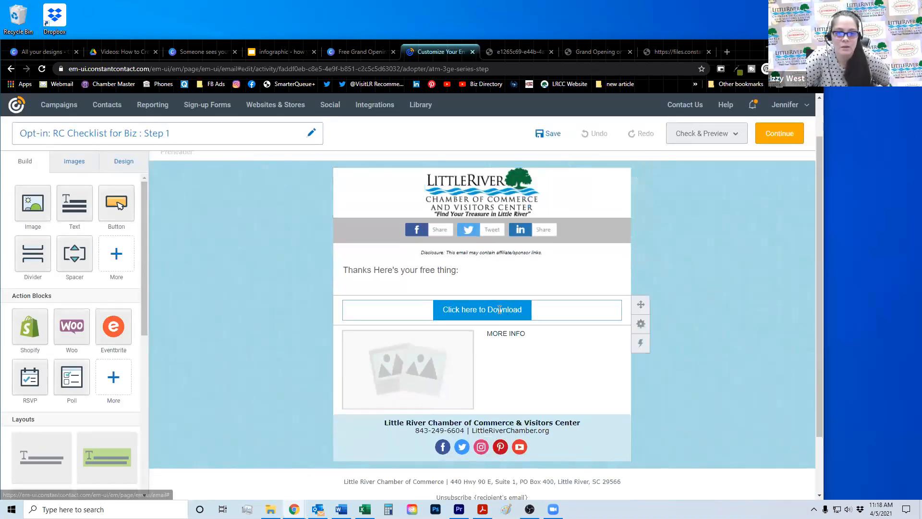
click(499, 309)
click(462, 284)
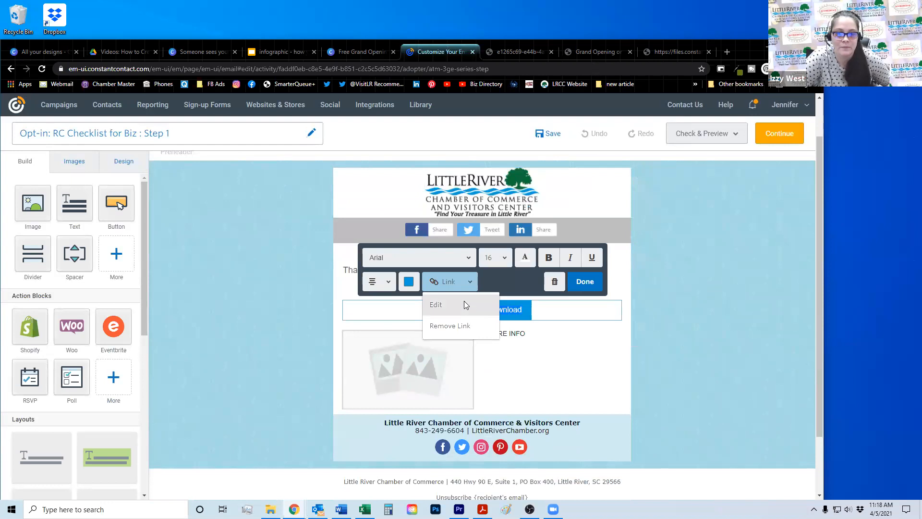
click(465, 304)
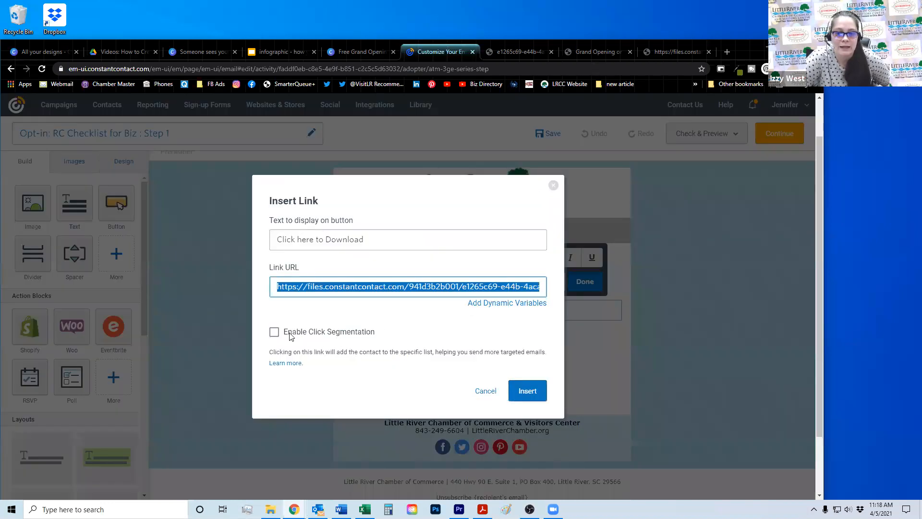
click(343, 335)
click(382, 369)
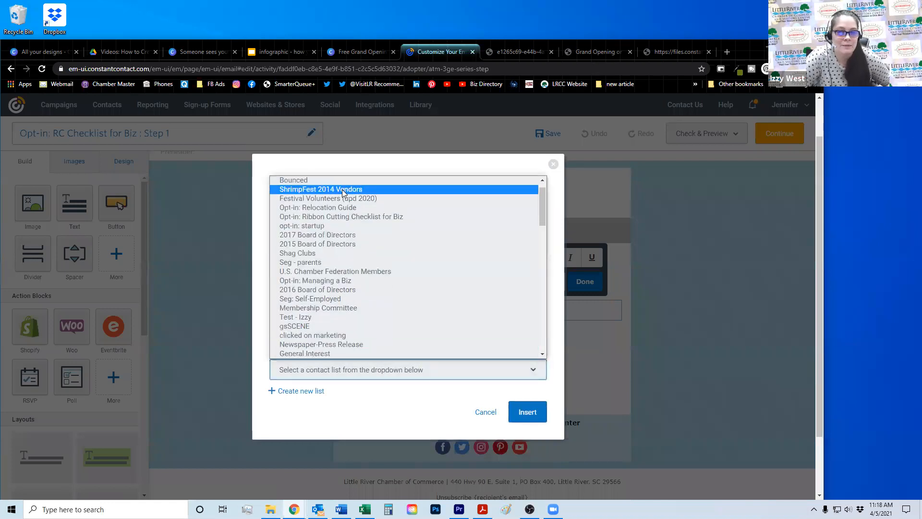
scroll(385, 275, up, 2)
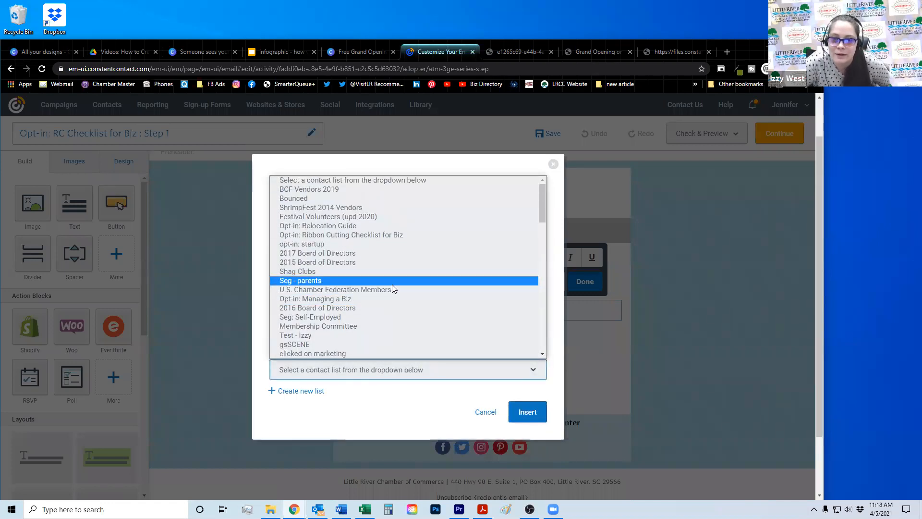
scroll(391, 285, down, 6)
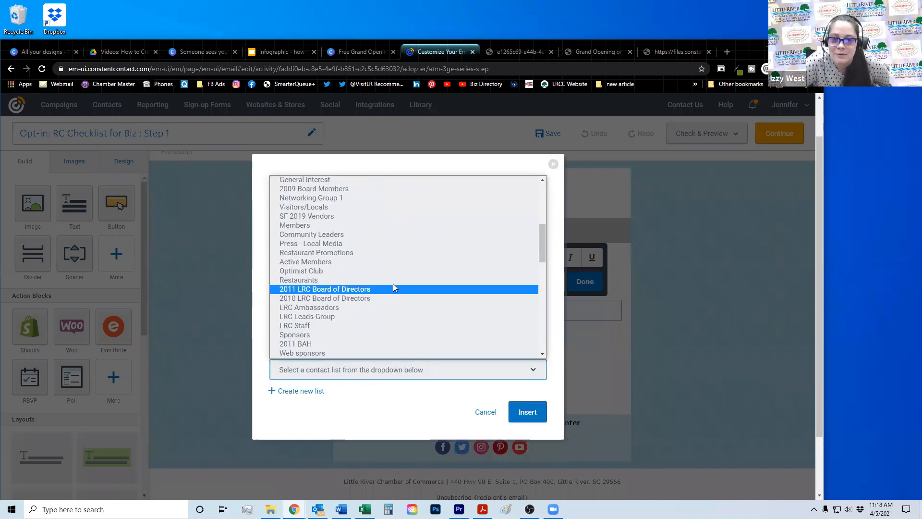
scroll(393, 285, down, 5)
scroll(394, 288, down, 5)
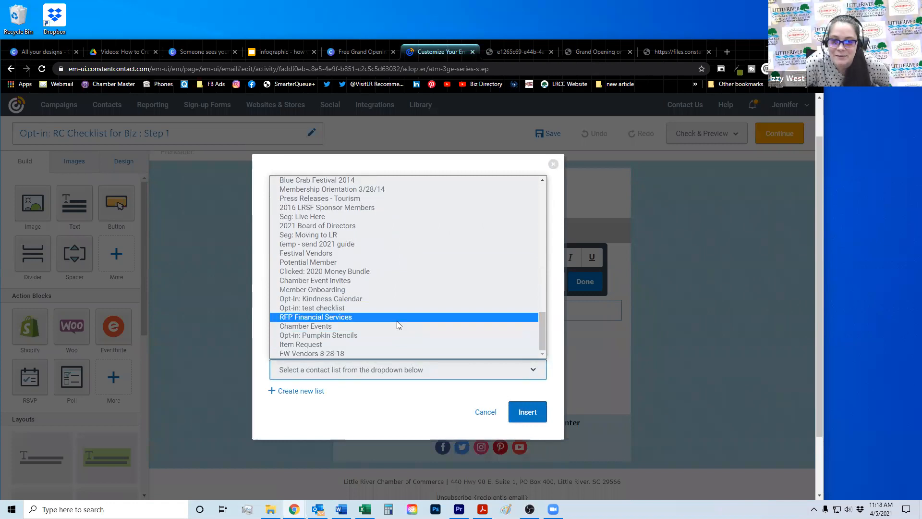
click(378, 262)
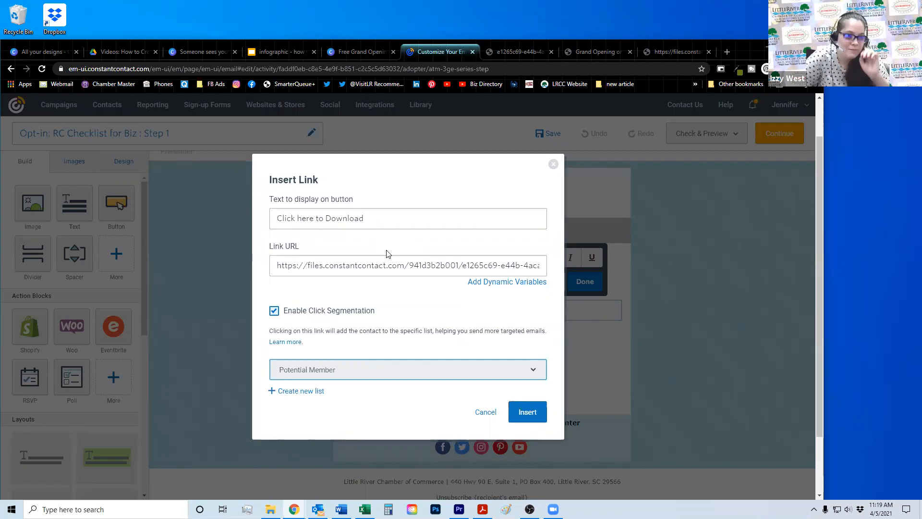
click(534, 419)
Save the updated Step 1 email and return to the series overview.
scroll(700, 301, up, 1)
click(551, 137)
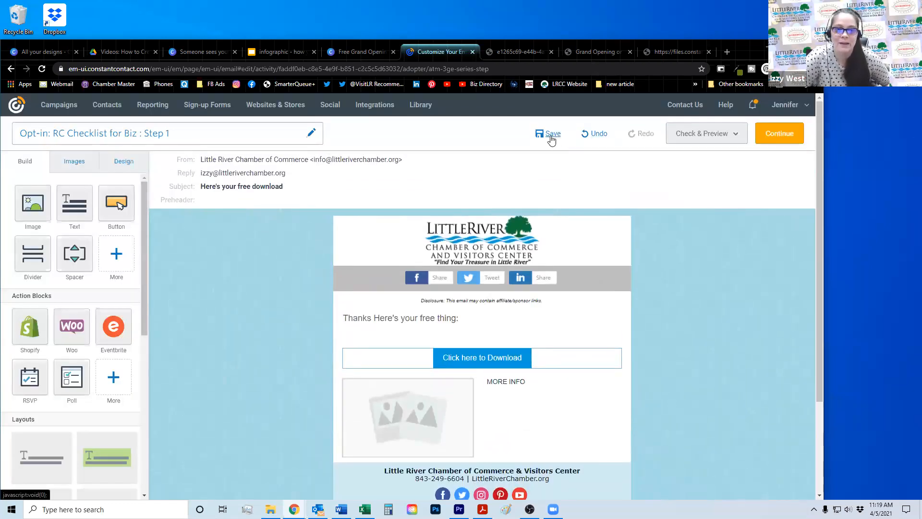
click(778, 135)
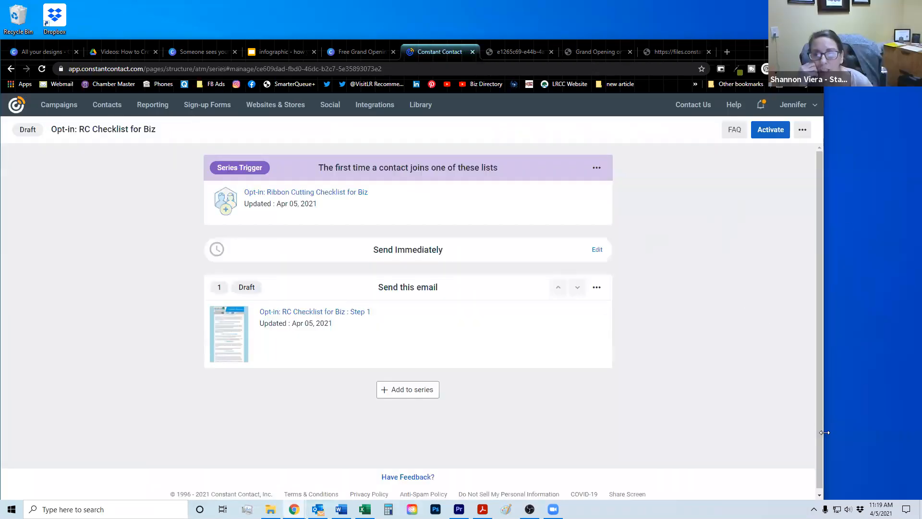
drag(824, 432, 810, 431)
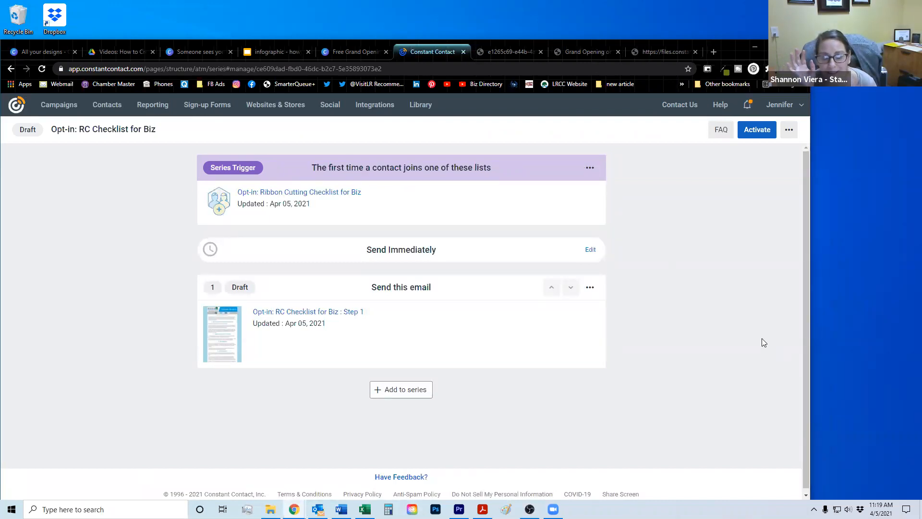
click(848, 509)
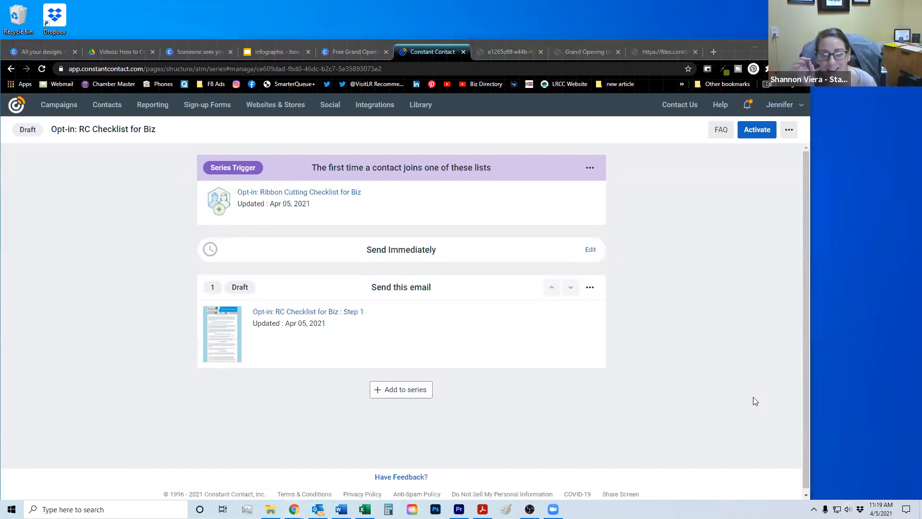
click(717, 368)
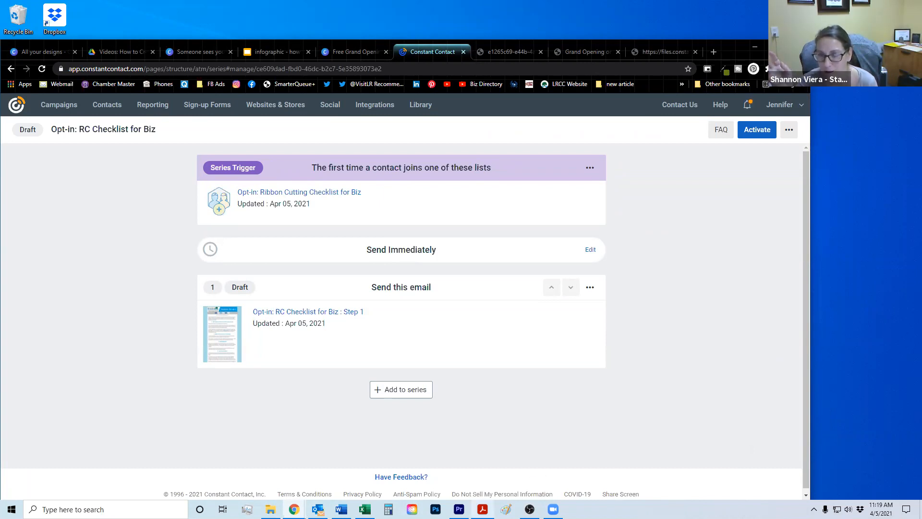
Switch to the ribbon cutting checklist document in Word, review the introduction's wording about member cost, and return to the series overview.
click(341, 509)
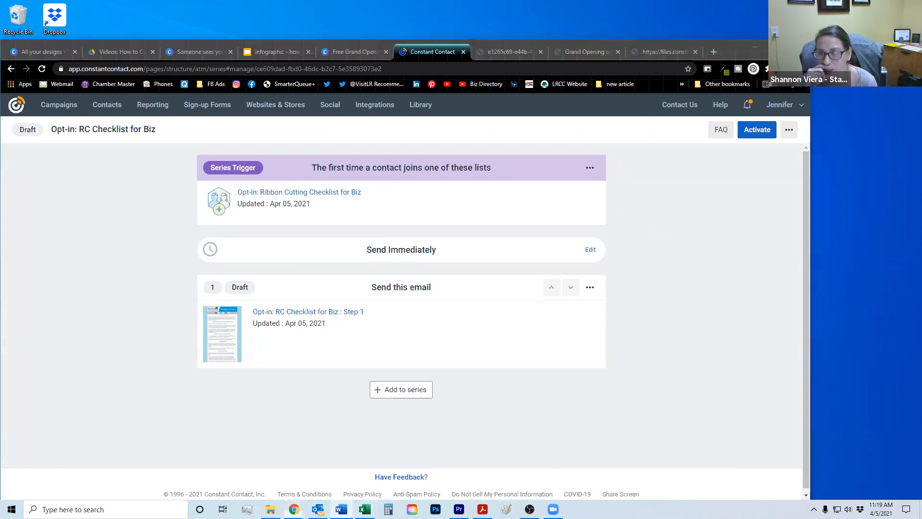
scroll(638, 304, down, 2)
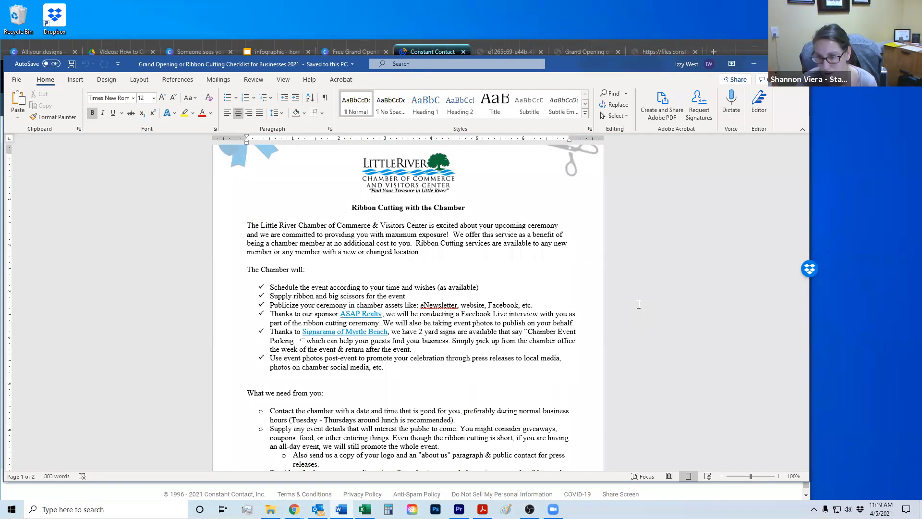
scroll(639, 304, up, 2)
drag(352, 254, 466, 255)
click(384, 307)
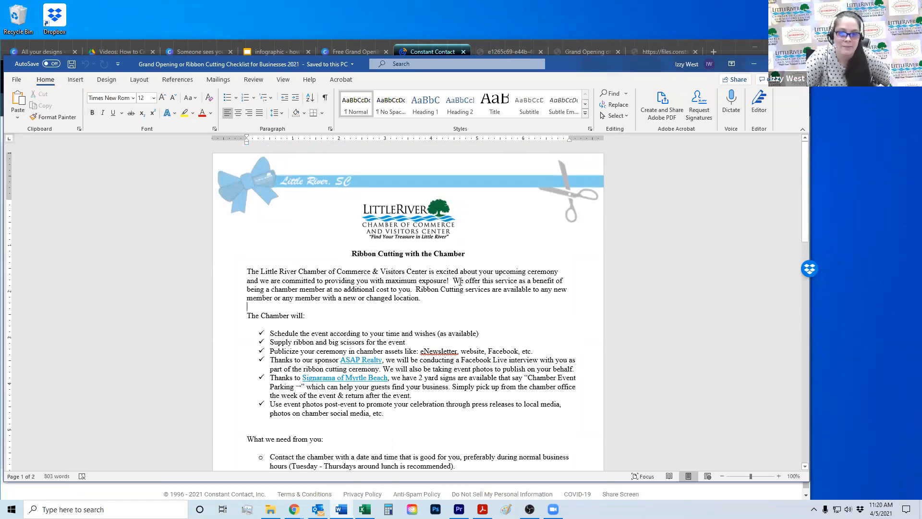
drag(247, 290, 410, 290)
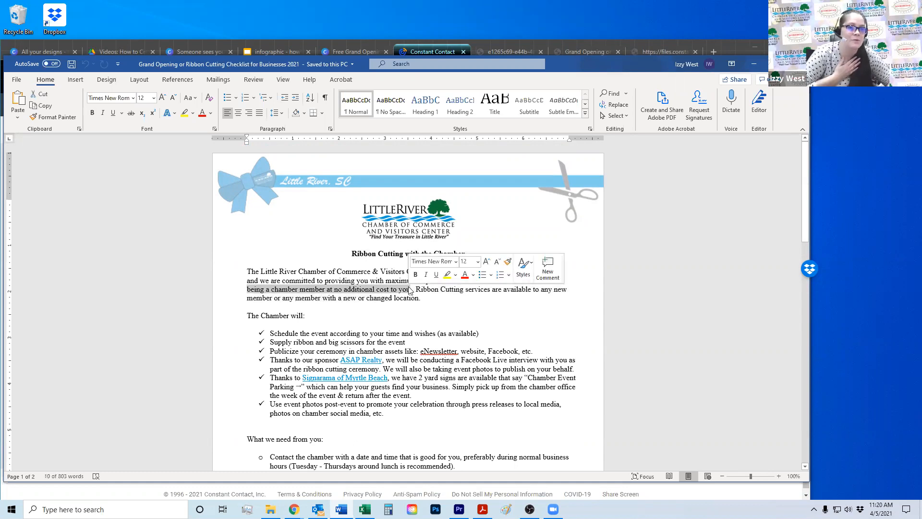
click(476, 298)
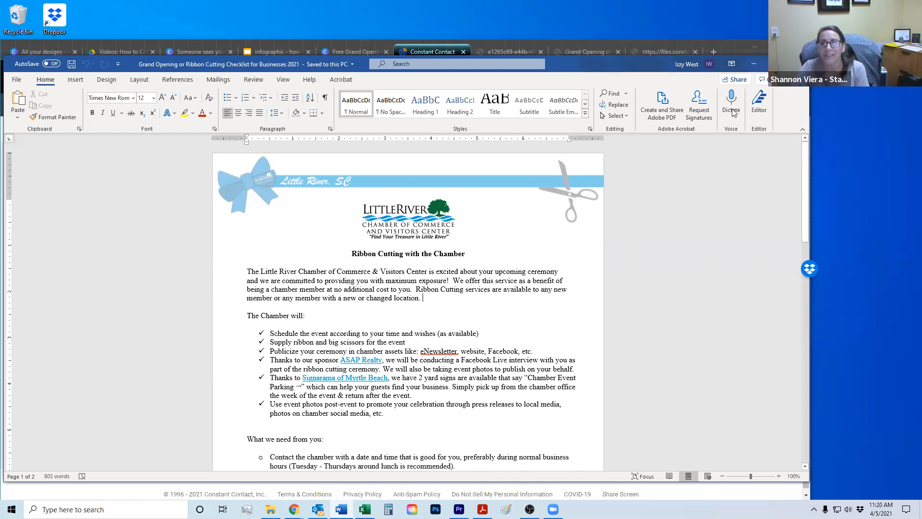
click(754, 64)
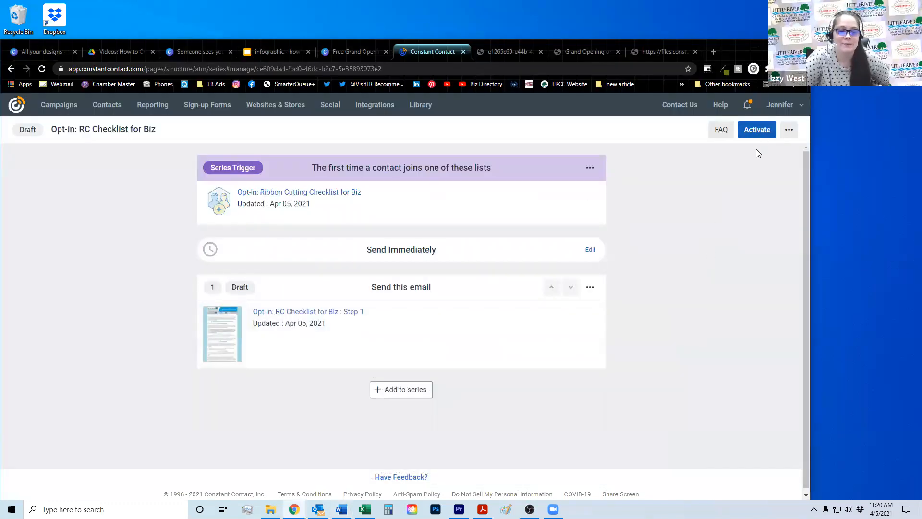
Activate the automated list join series "Opt-in: RC Checklist for Biz".
click(756, 130)
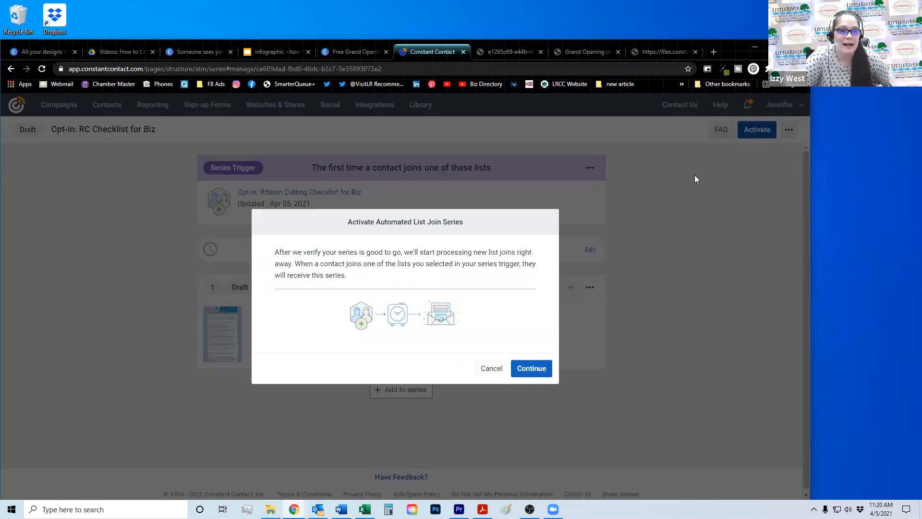
click(491, 369)
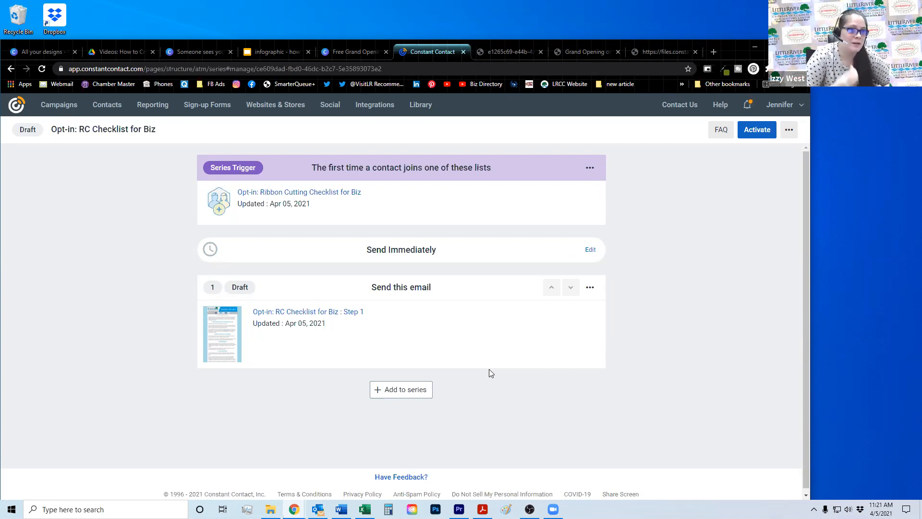
click(757, 130)
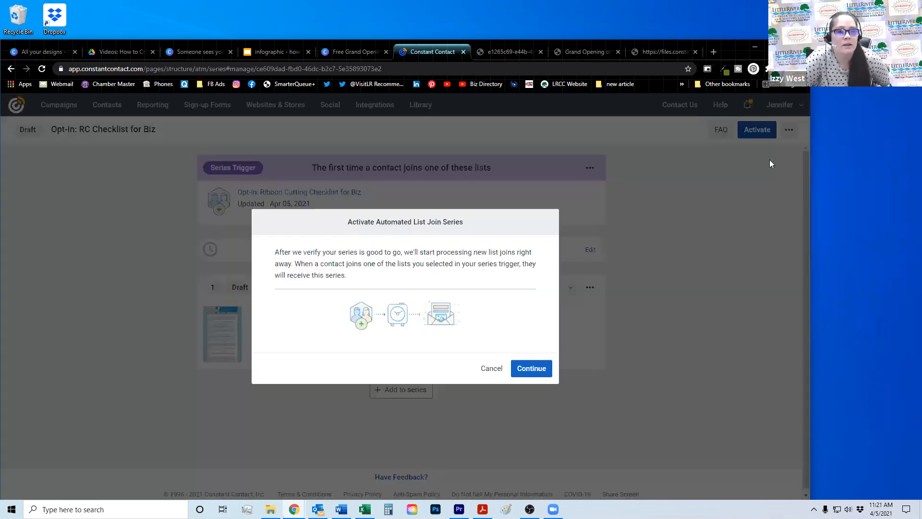
click(534, 369)
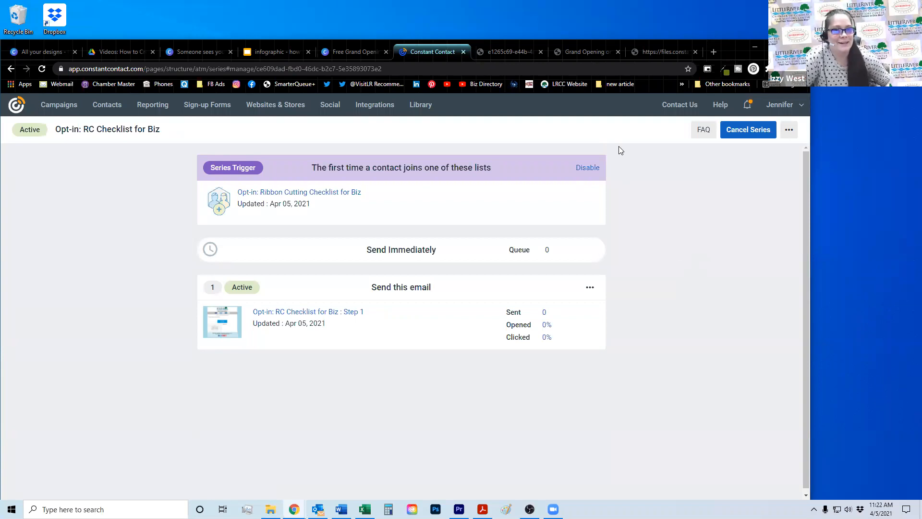
Create a new sign-up form of the Lead Generation Landing Page type.
click(207, 105)
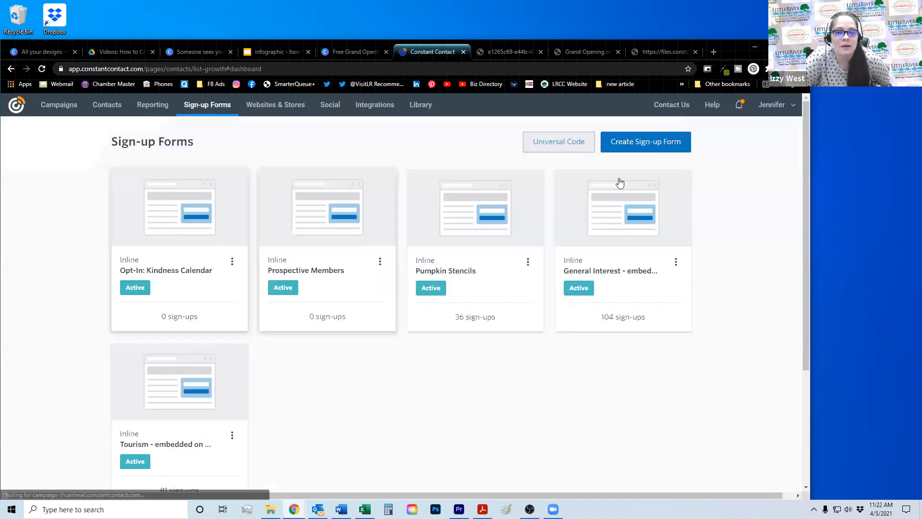
click(659, 146)
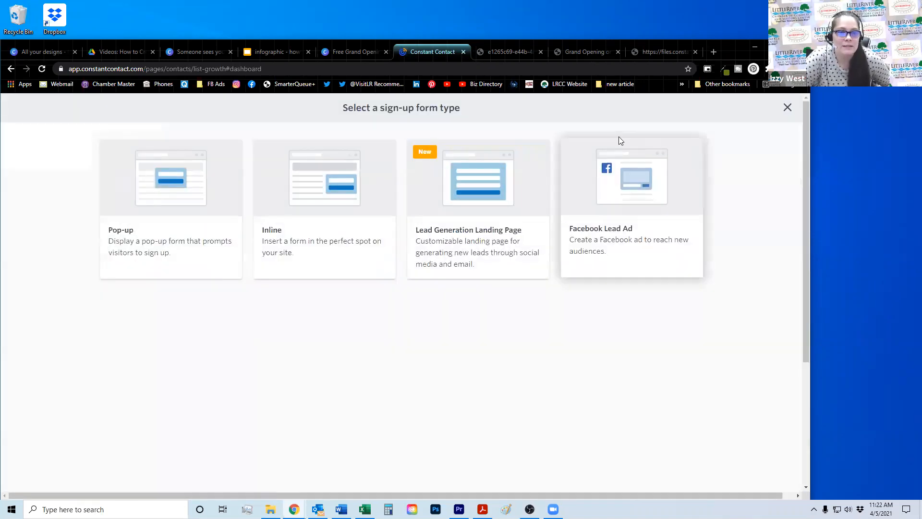
click(787, 108)
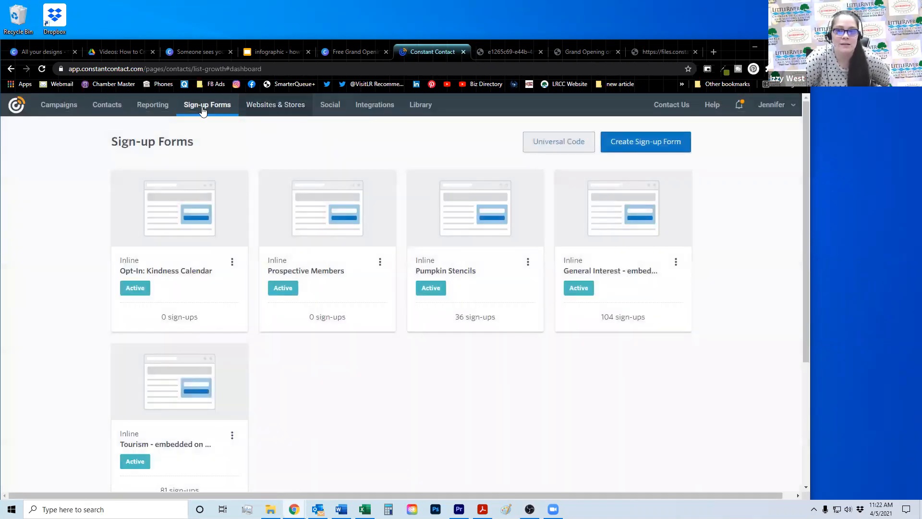
click(651, 152)
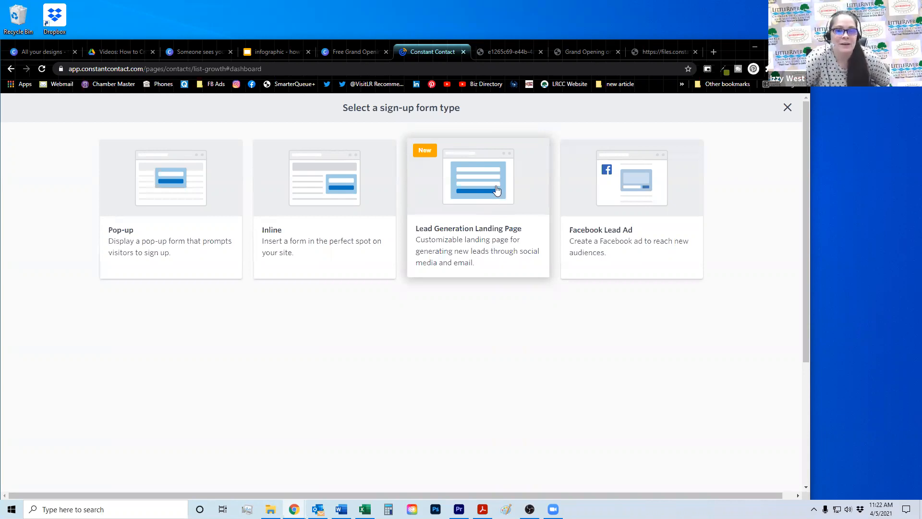
click(492, 178)
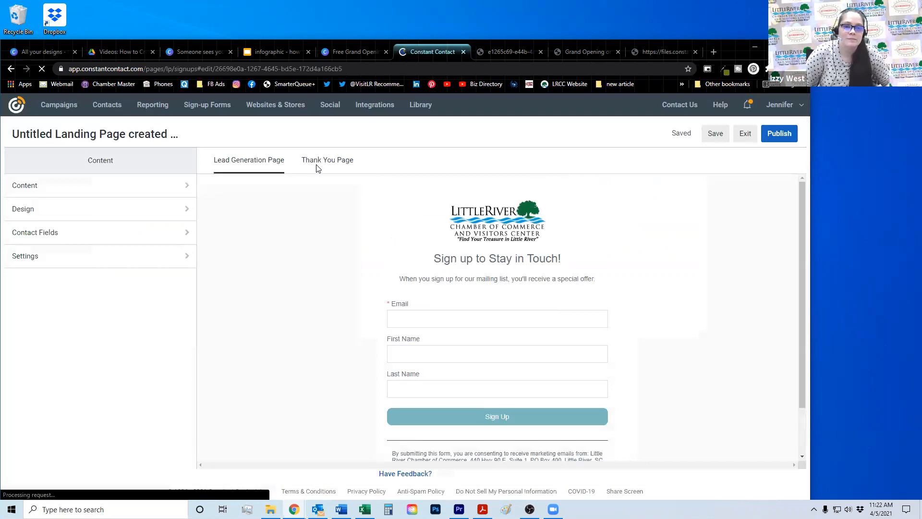
Set the lead generation page's headline to "Get our free Ribbon Cutting Checklist for Businesses:".
click(149, 193)
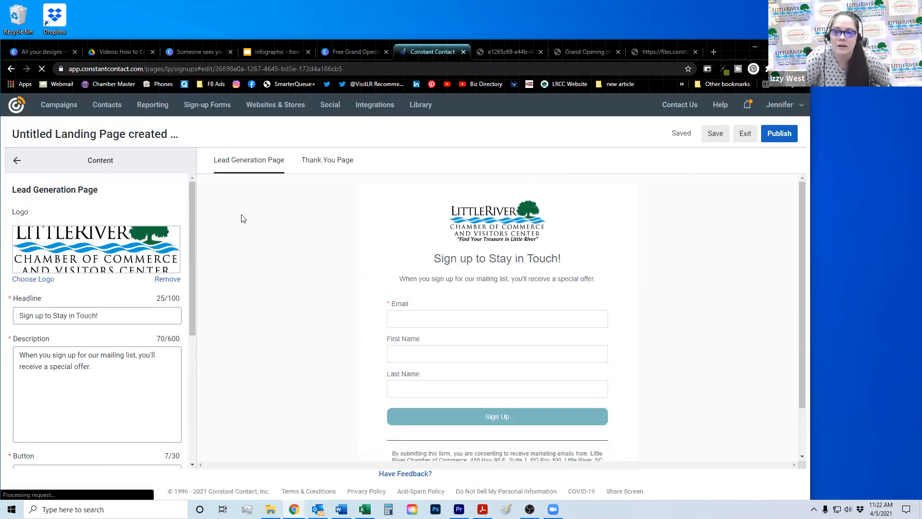
scroll(119, 228, down, 2)
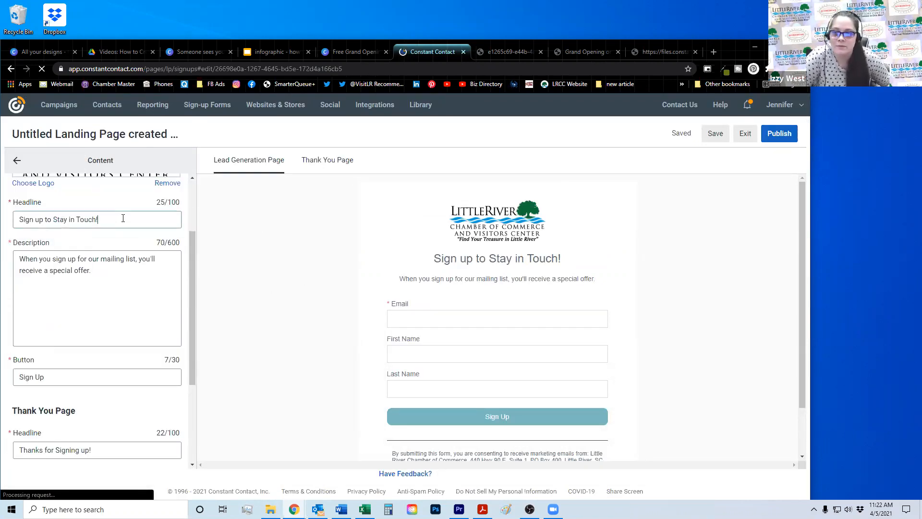
triple_click(123, 218)
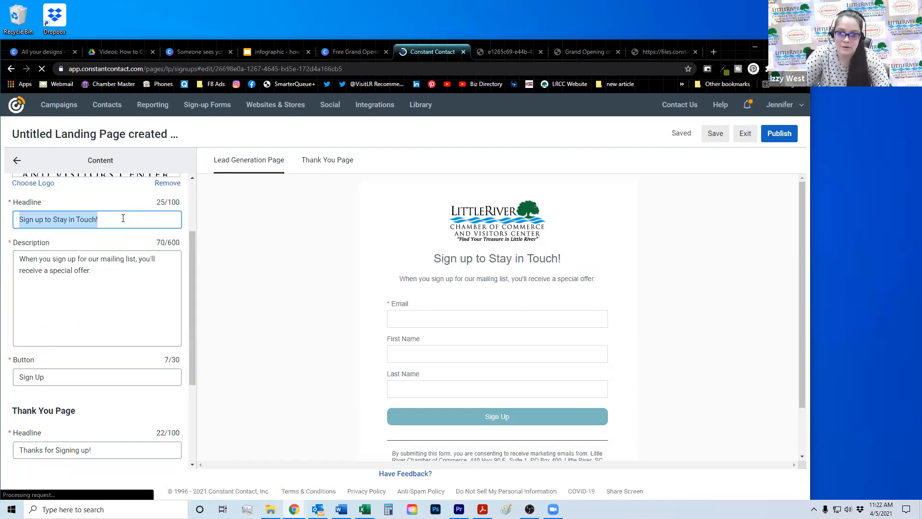
text(Get our free)
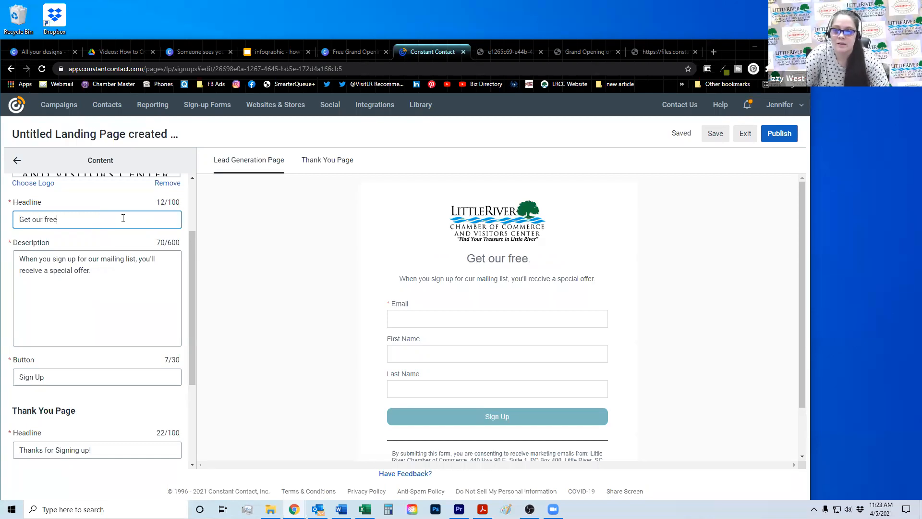
text( Ribbon Cutting CHeckl)
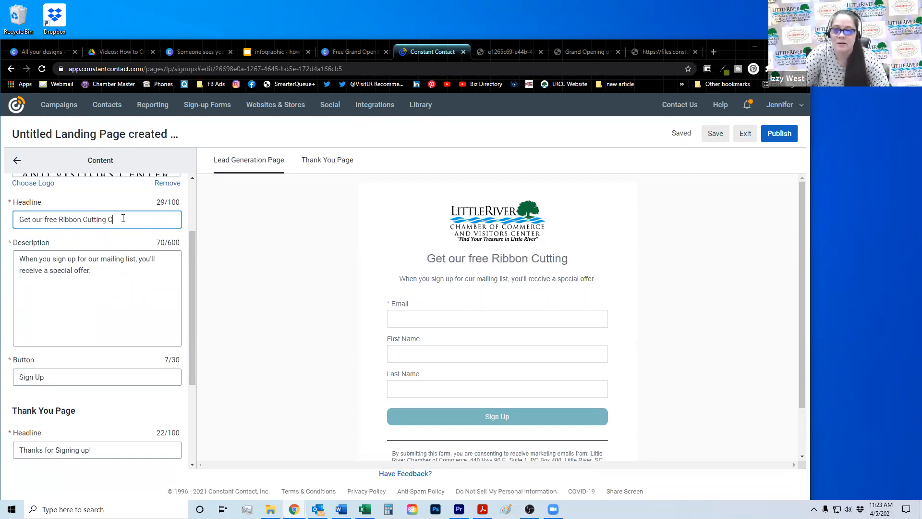
key(BackSpace)
key(BackSpace)
key(BackSpace)
key(BackSpace)
key(BackSpace)
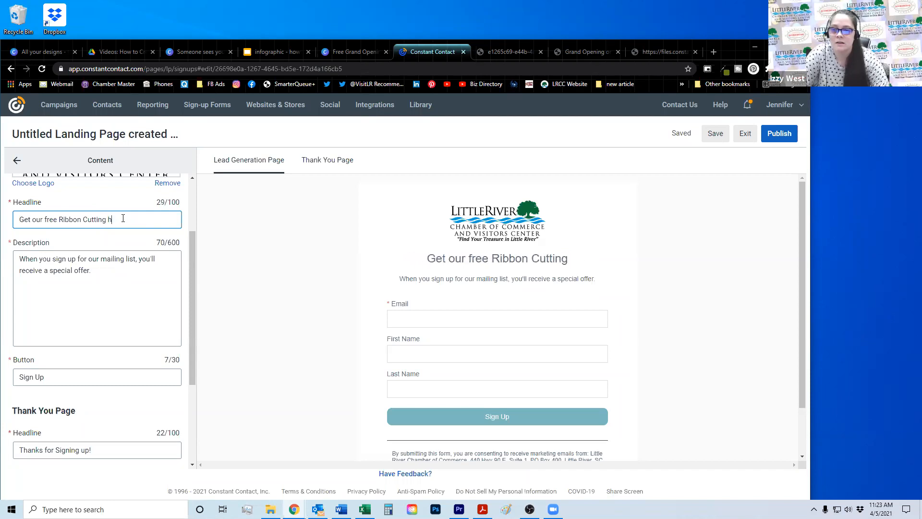
text(hecklist for )
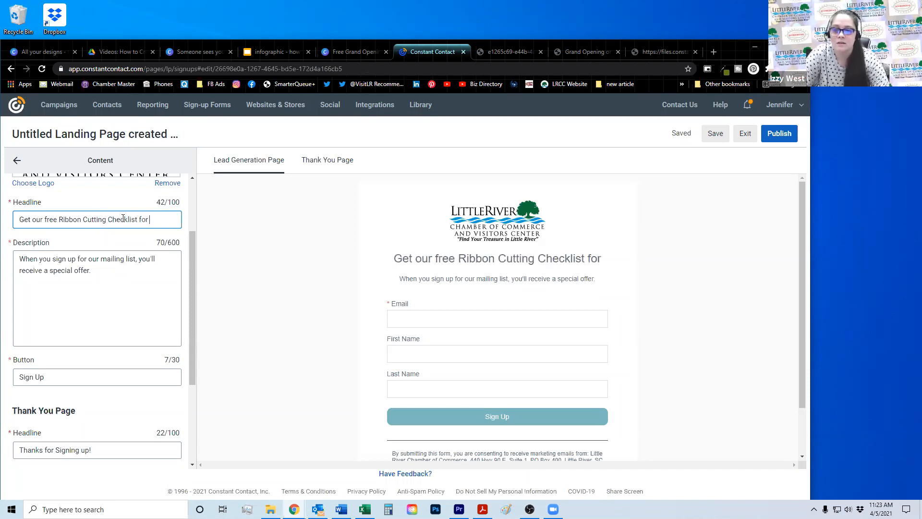
text(Businesses:)
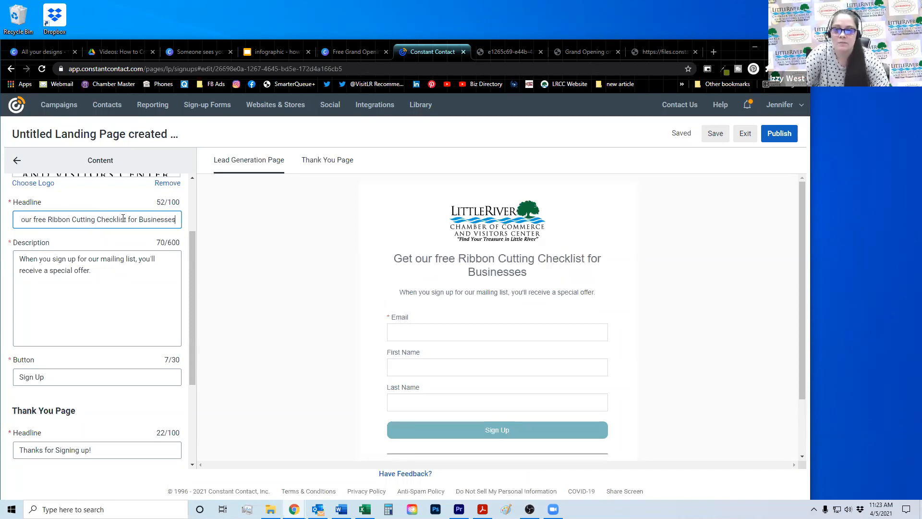
click(155, 285)
triple_click(141, 271)
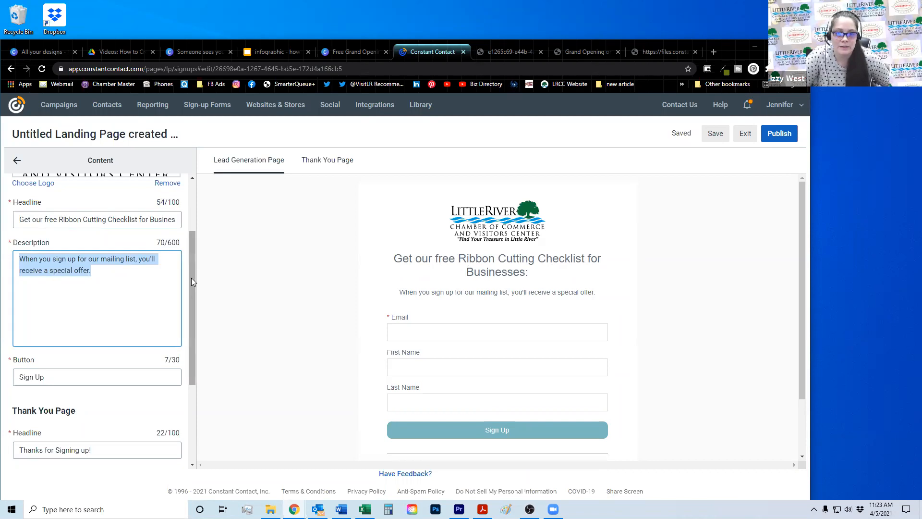
click(139, 277)
scroll(116, 276, down, 3)
scroll(124, 286, up, 3)
Set the lead generation page's button text to "Yes I Want It!".
scroll(134, 307, down, 2)
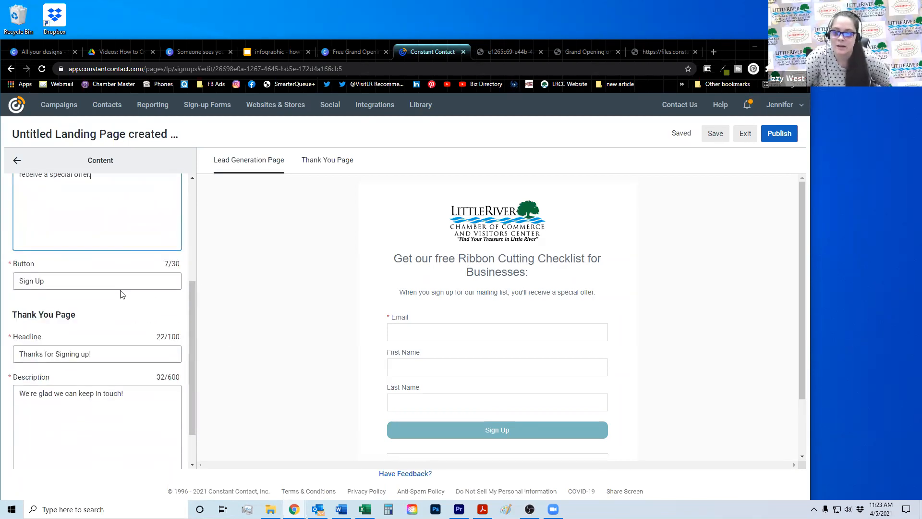
triple_click(120, 281)
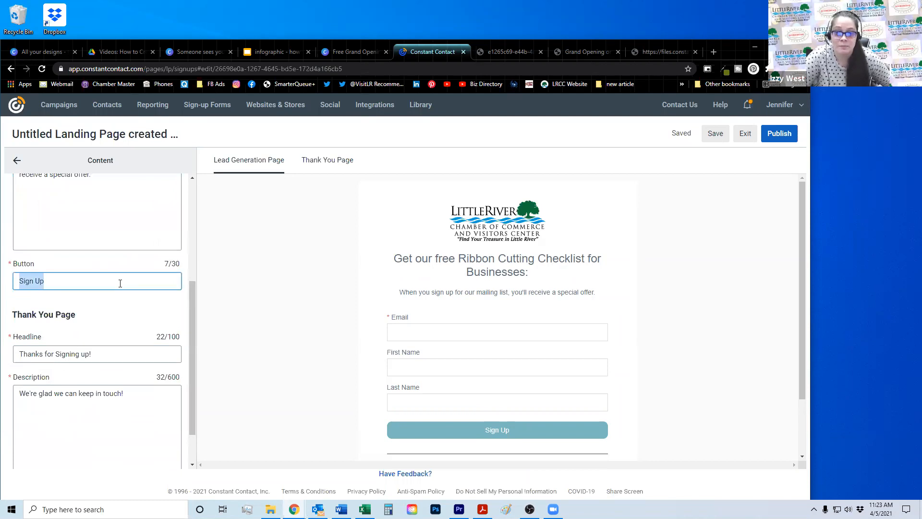
text(Downl)
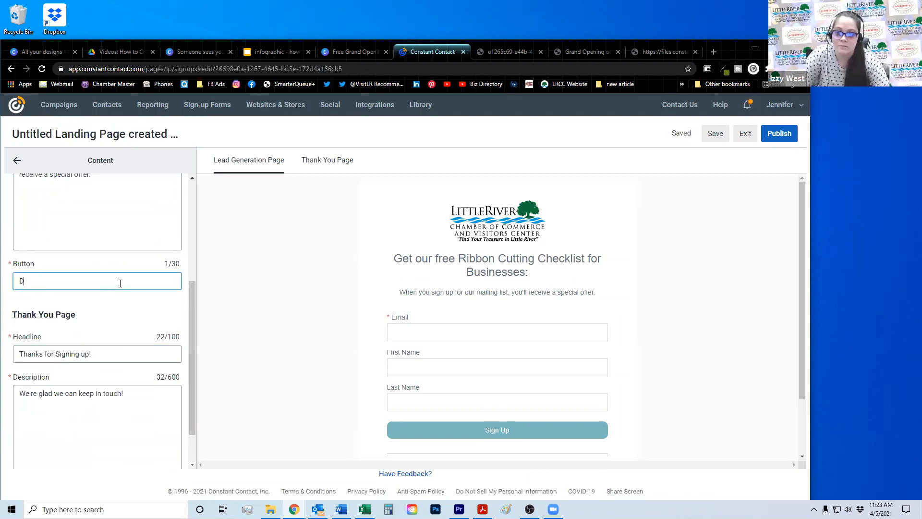
key(BackSpace)
key(BackSpace)
key(BackSpace)
key(BackSpace)
key(BackSpace)
text(Yes I Want )
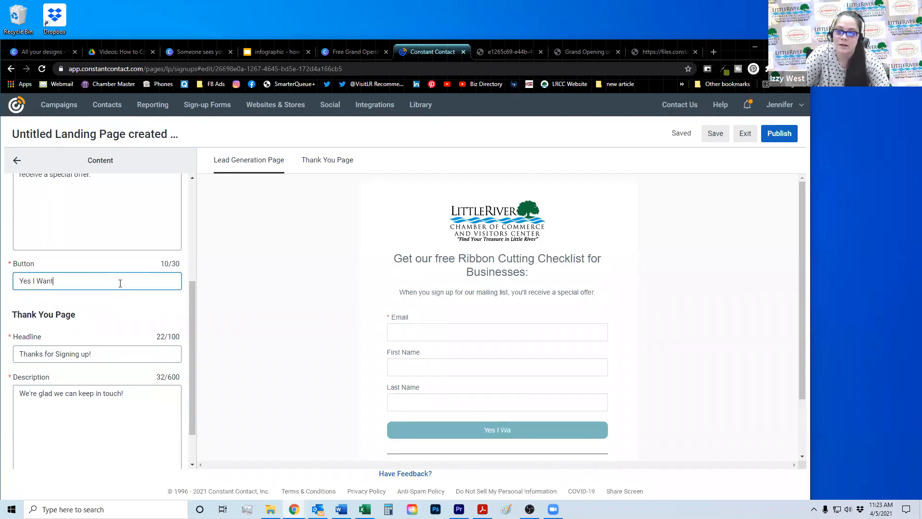
text(It!)
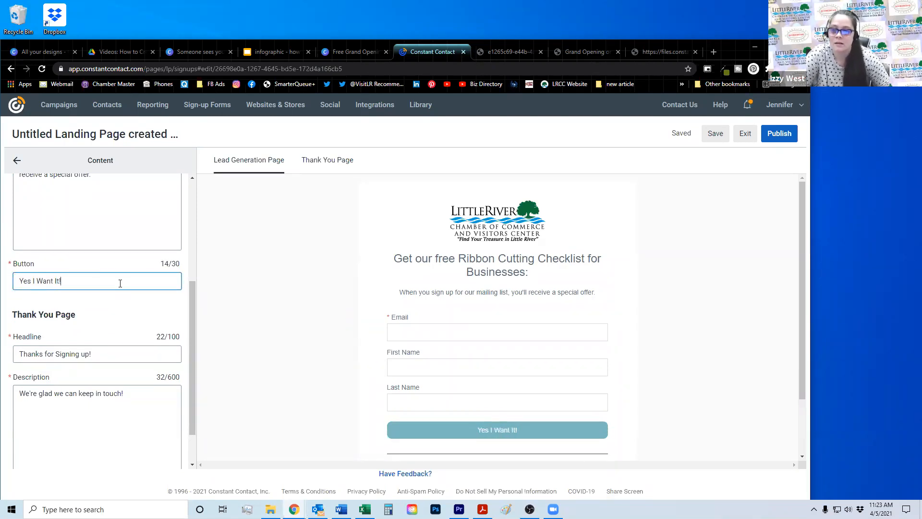
Review the thank-you page's content settings and preview the Thank You Page.
scroll(107, 290, up, 2)
scroll(110, 293, down, 3)
scroll(118, 299, up, 5)
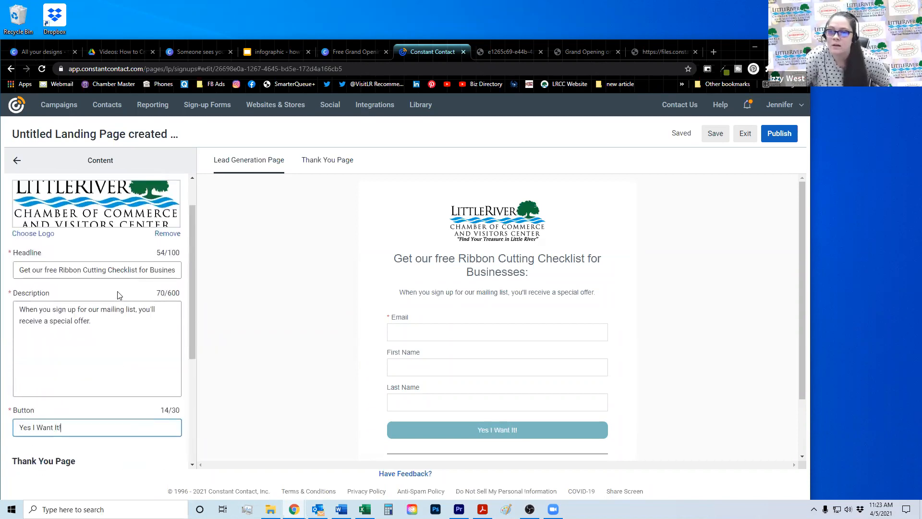
scroll(144, 273, down, 5)
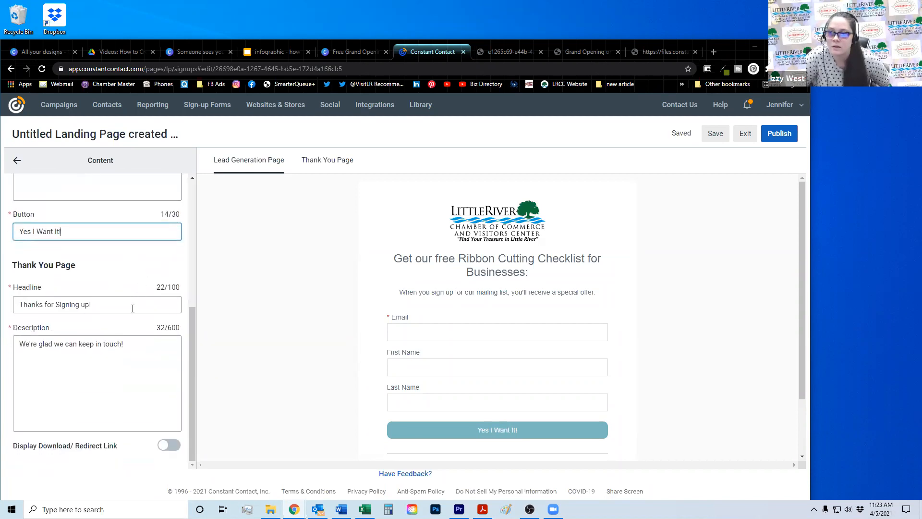
triple_click(130, 305)
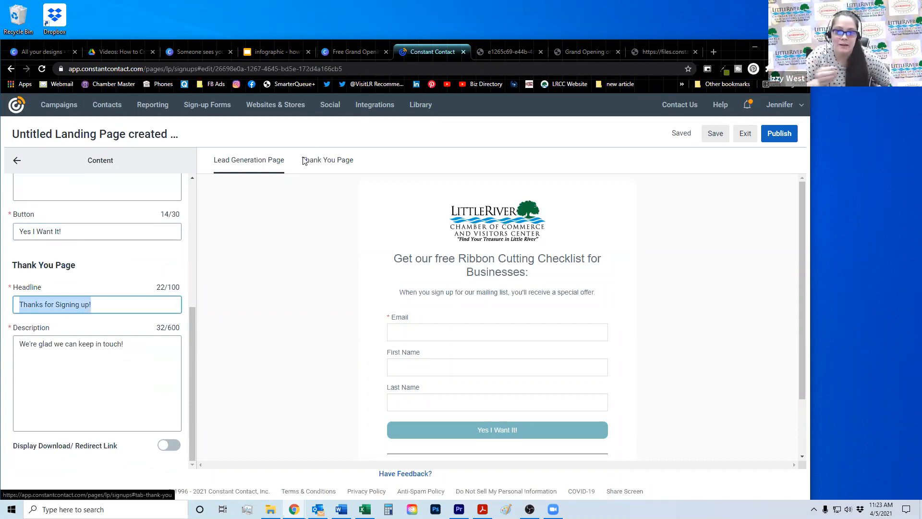
click(324, 161)
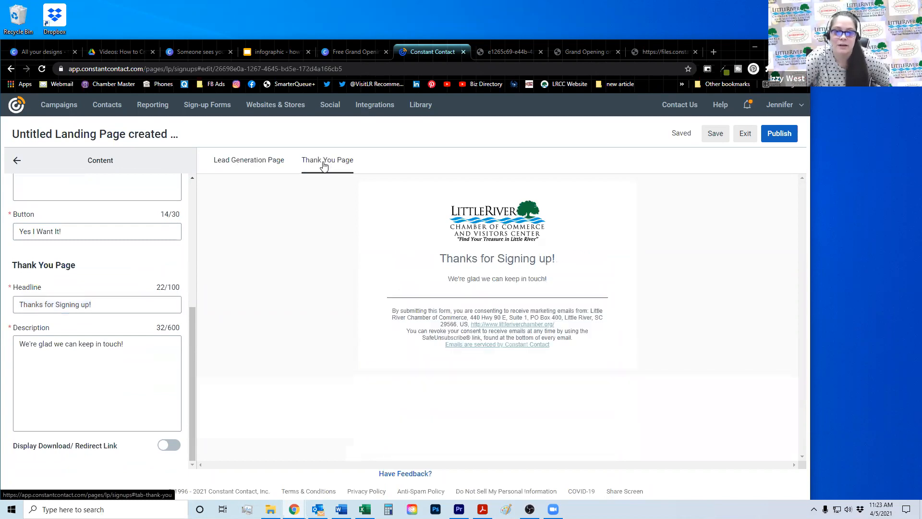
Change the Thank You Page headline to "Thanks for celebrating your business!".
triple_click(125, 306)
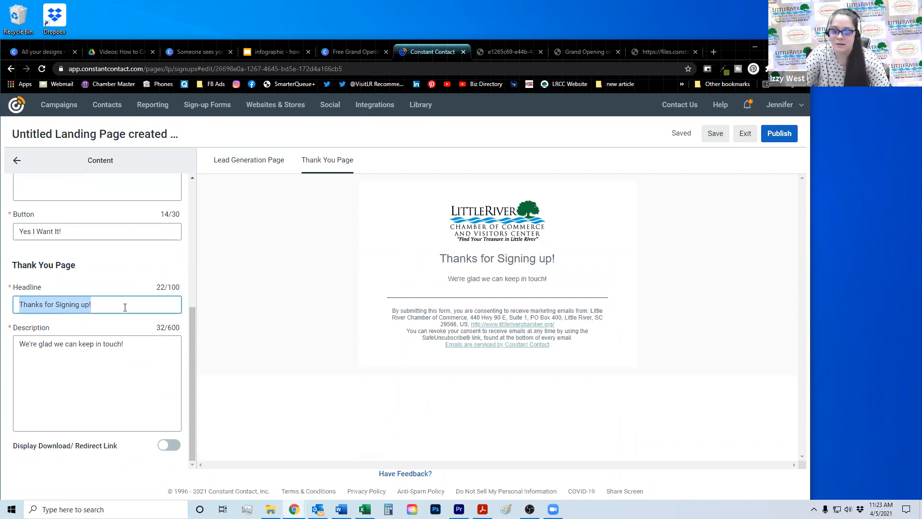
click(124, 308)
key(BackSpace)
key(BackSpace)
key(BackSpace)
key(BackSpace)
key(BackSpace)
key(BackSpace)
key(BackSpace)
key(BackSpace)
key(BackSpace)
key(BackSpace)
text(celebrating your business)
Replace the Thank You Page description with "Here's your free thing:".
click(148, 373)
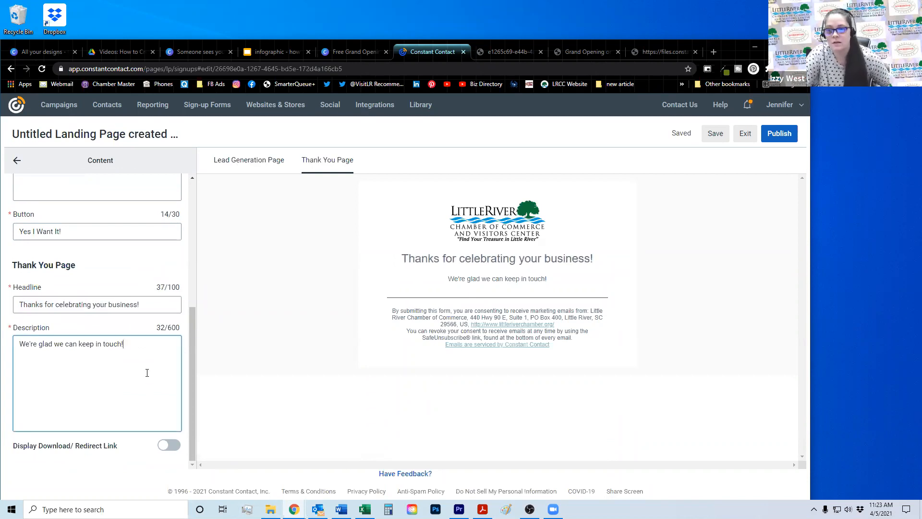
key(ctrl+a)
text(Here's y)
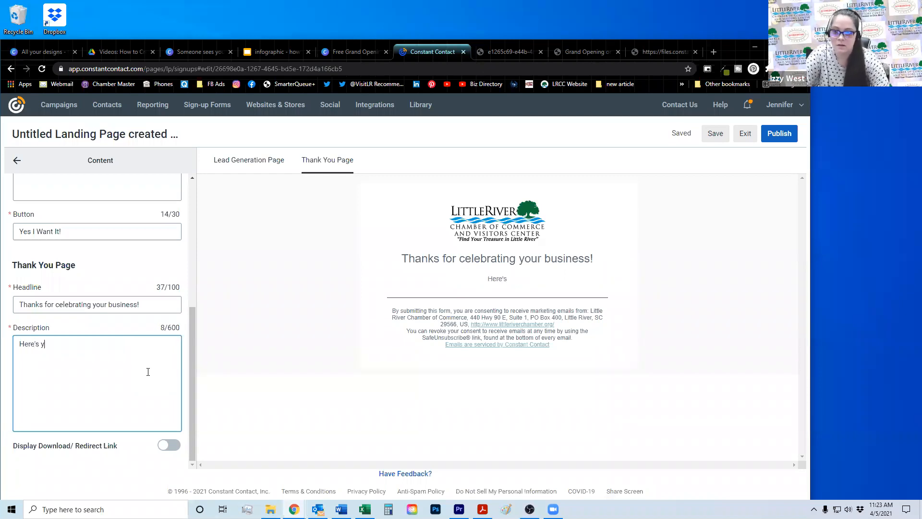
text(our free thing:)
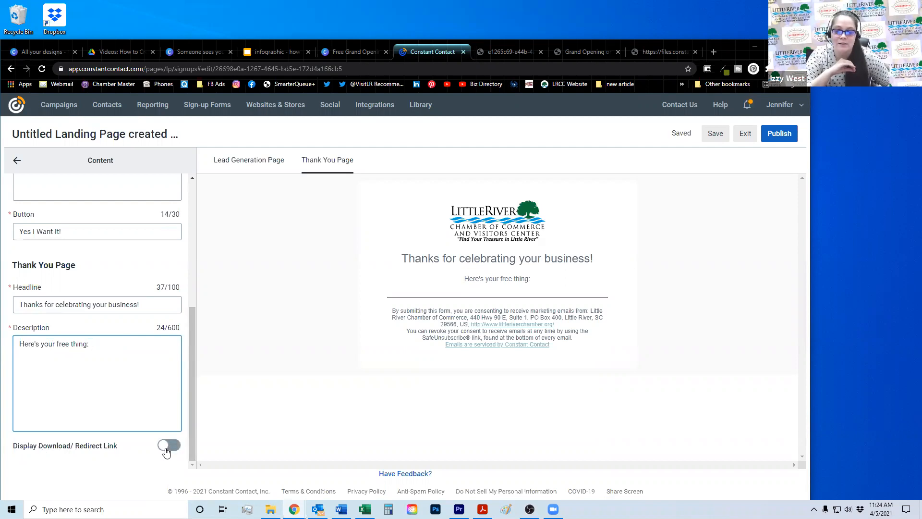
Enable the download link and attach "Grand Opening or Ribbon Cutting Checklist for Businesses 2021-min.pdf" as its document.
click(166, 450)
scroll(96, 377, down, 2)
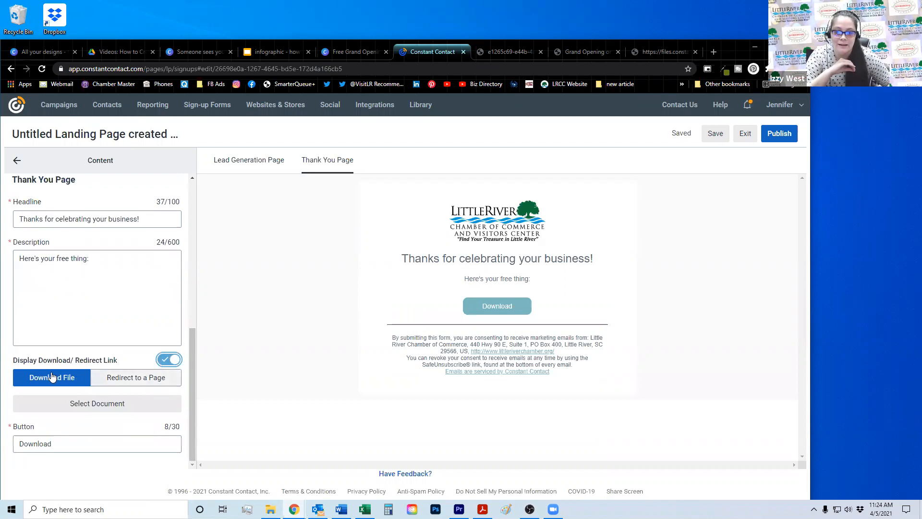
click(105, 404)
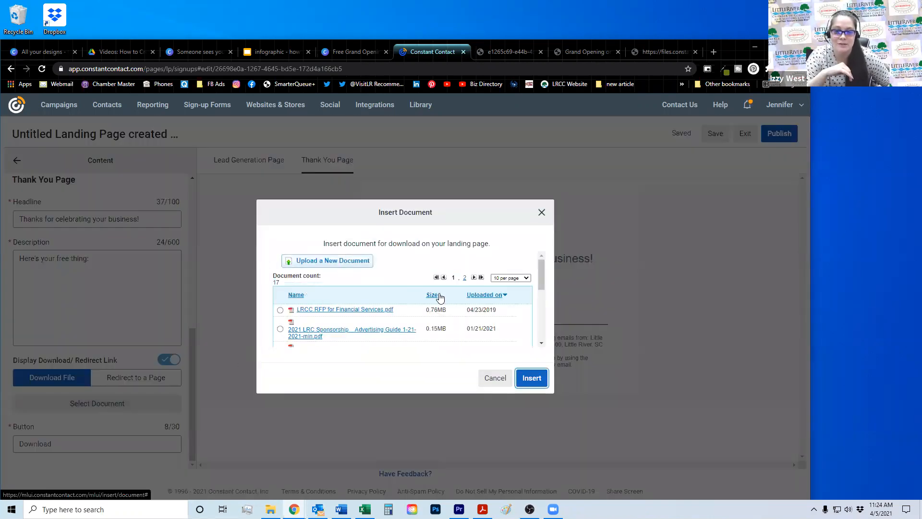
click(482, 296)
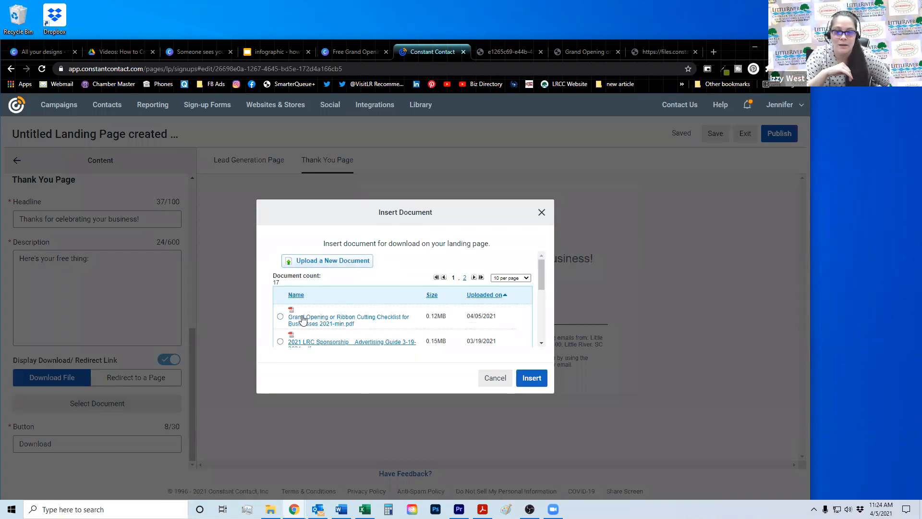
click(280, 316)
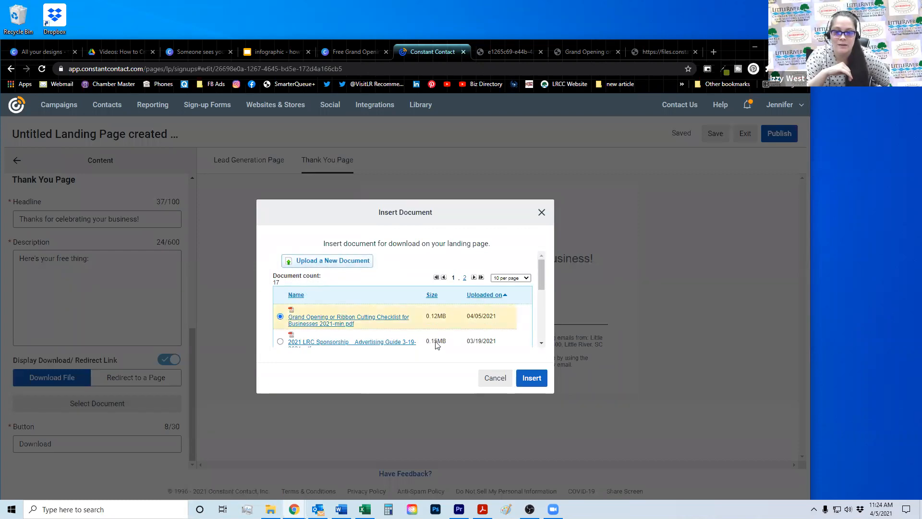
click(534, 378)
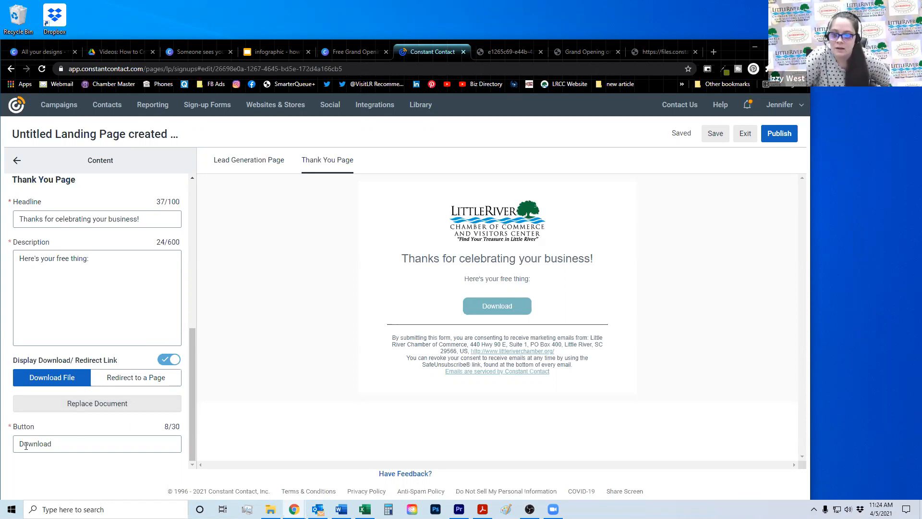
Relabel the download button as "Click Here Download" and leave the content settings.
click(77, 444)
click(19, 444)
text(Click Here)
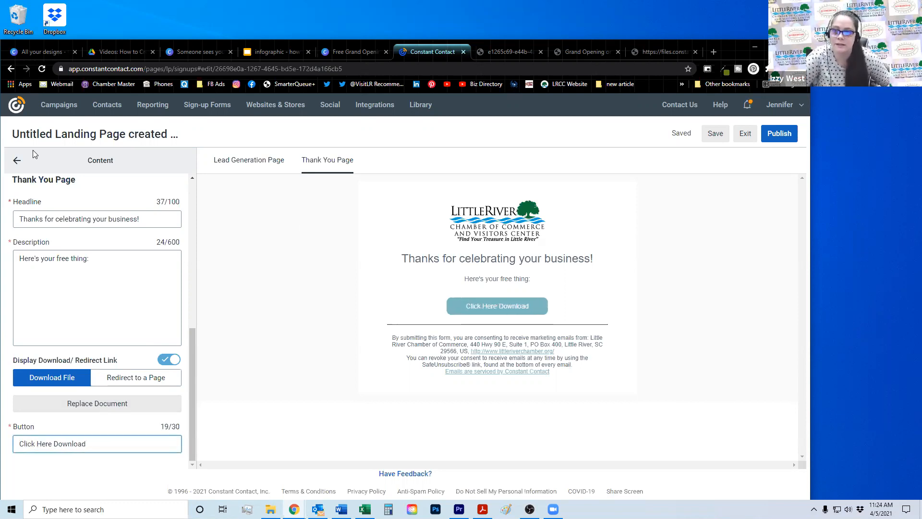
click(17, 160)
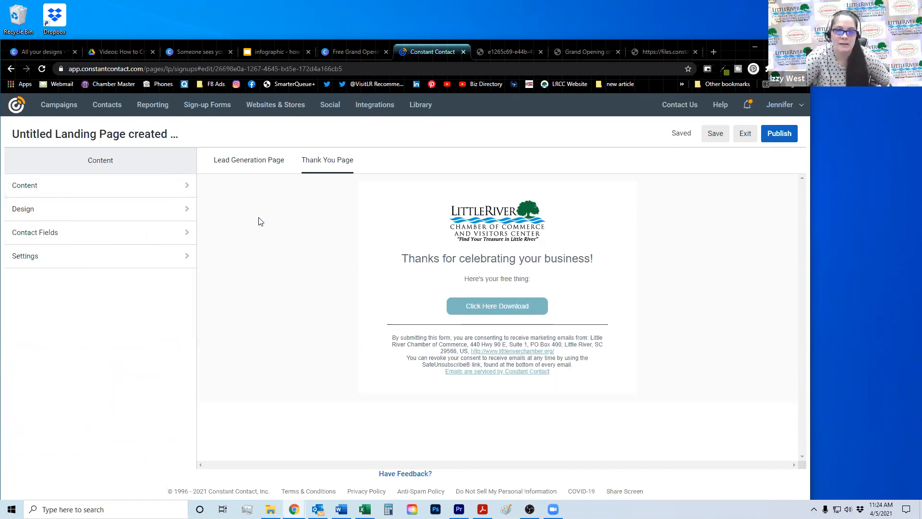
Review the lead generation and thank you page previews and the background, font and accent options in the design settings.
click(245, 161)
click(317, 162)
click(277, 161)
scroll(326, 211, down, 2)
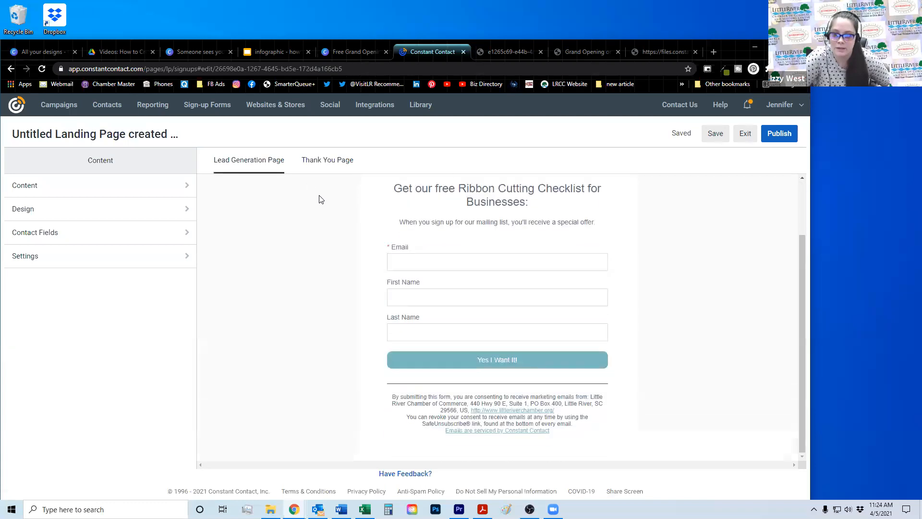
click(165, 212)
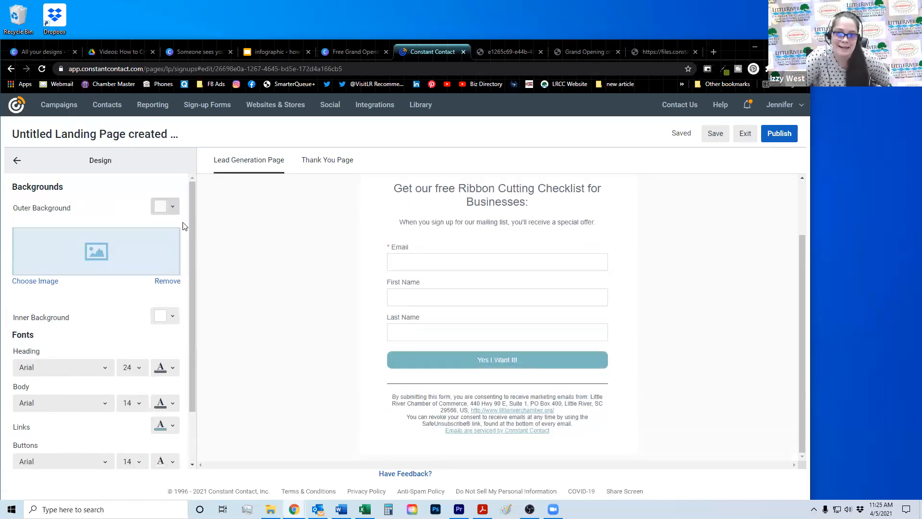
scroll(152, 317, down, 1)
scroll(152, 317, down, 1)
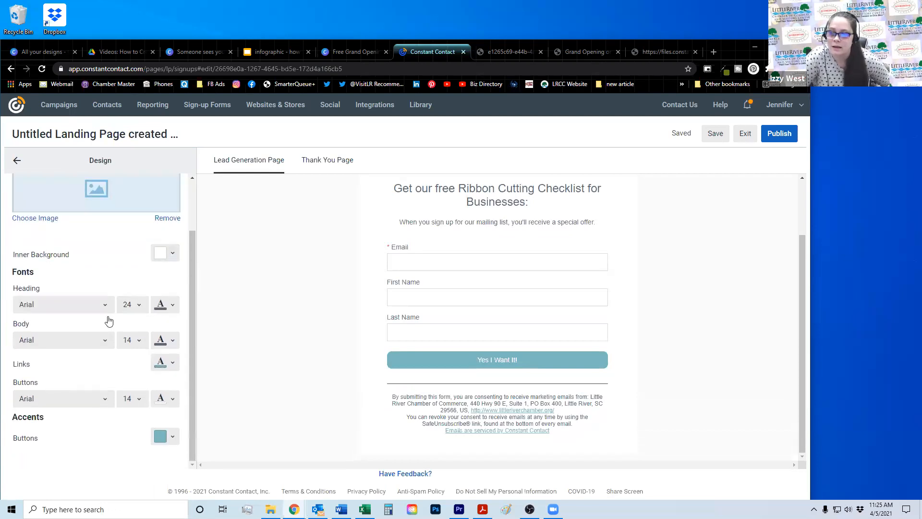
scroll(111, 314, up, 2)
scroll(265, 292, up, 2)
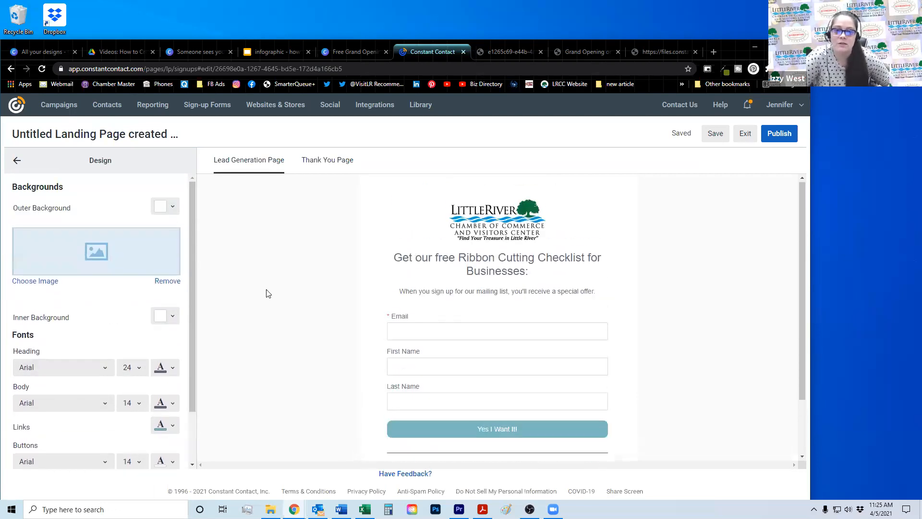
scroll(276, 287, down, 1)
scroll(277, 288, up, 1)
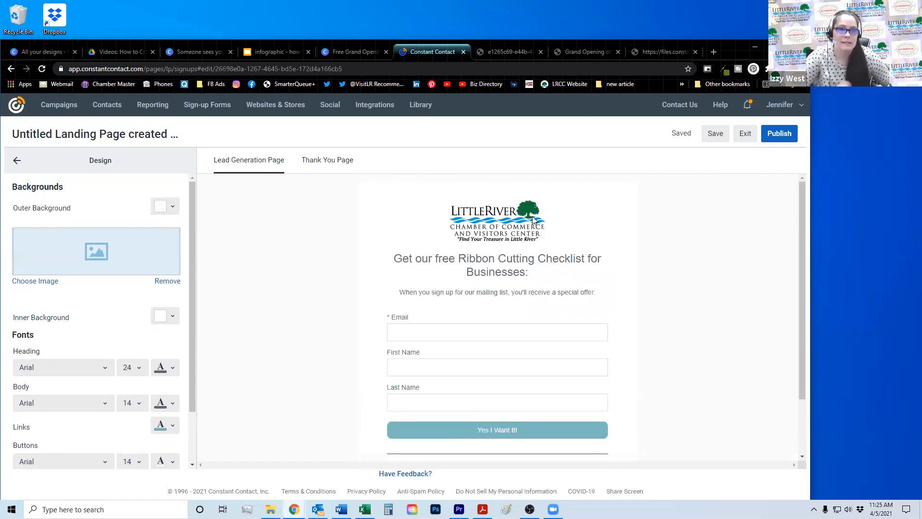
Search the web for "chrome extensions eye dropper" in a new tab and open the Eye Dropper page in the Chrome Web Store.
click(714, 52)
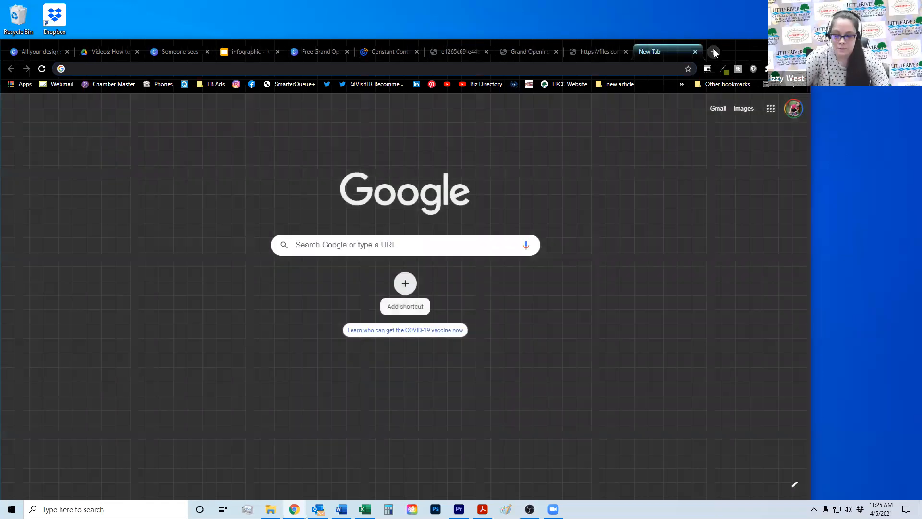
text(c)
key(BackSpace)
key(BackSpace)
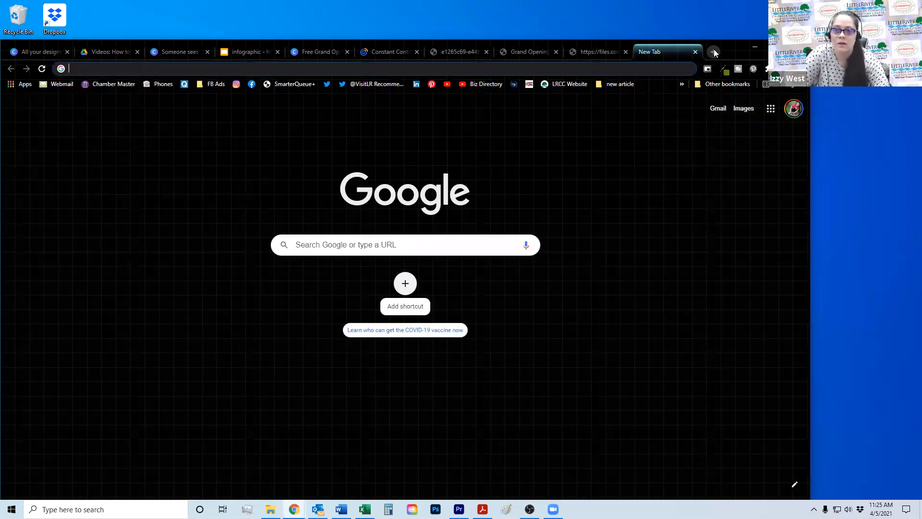
text(g)
key(BackSpace)
key(BackSpace)
text(chrome e)
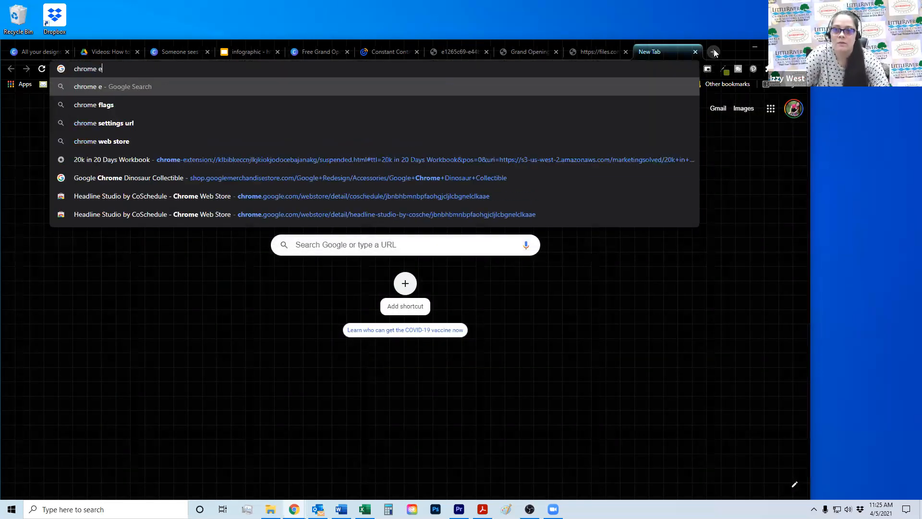
text(xtensions eye dropp)
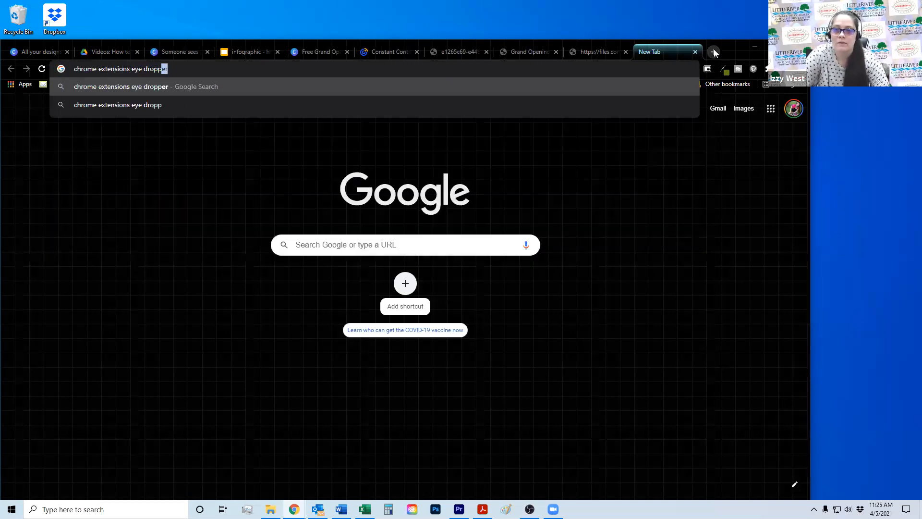
key(Return)
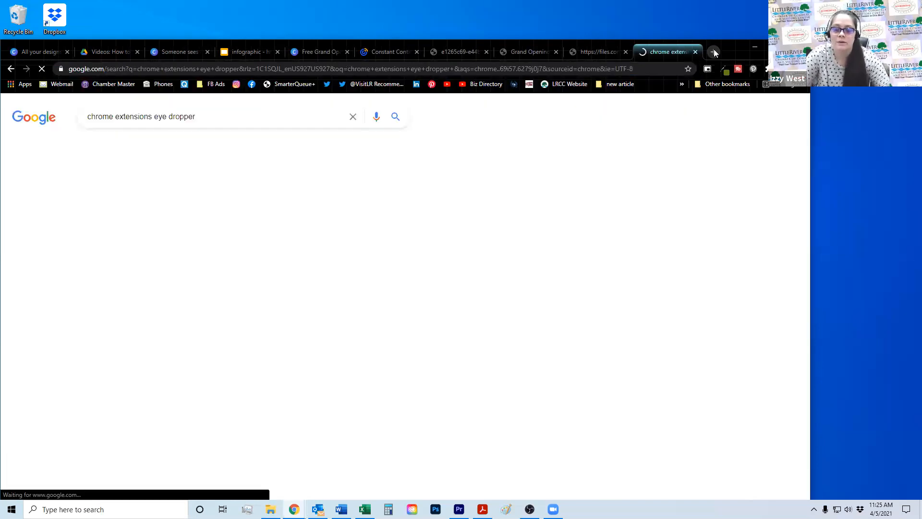
click(236, 199)
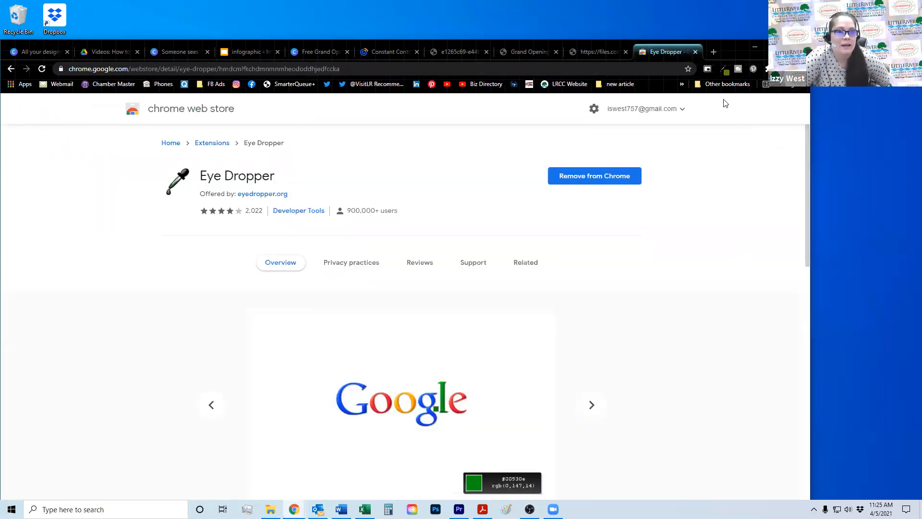
Try to open cacce.org in a new browser tab.
click(713, 52)
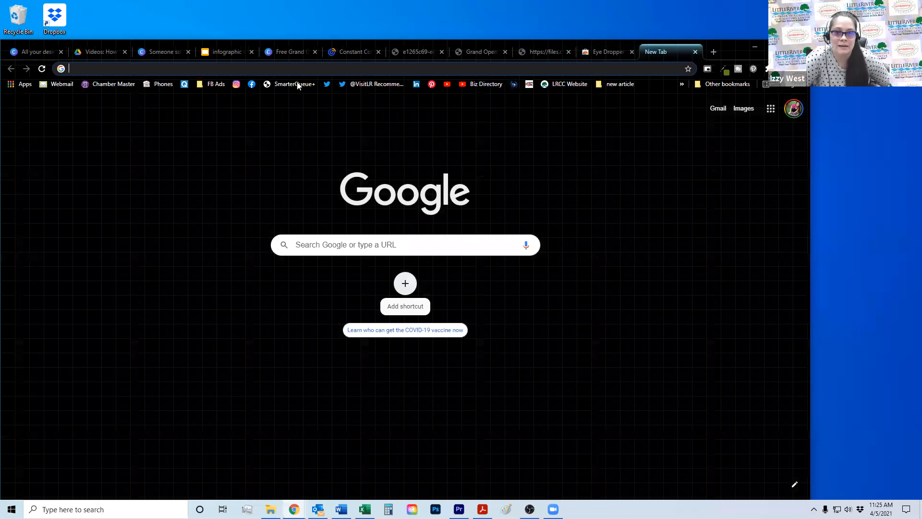
click(298, 68)
text(cacce)
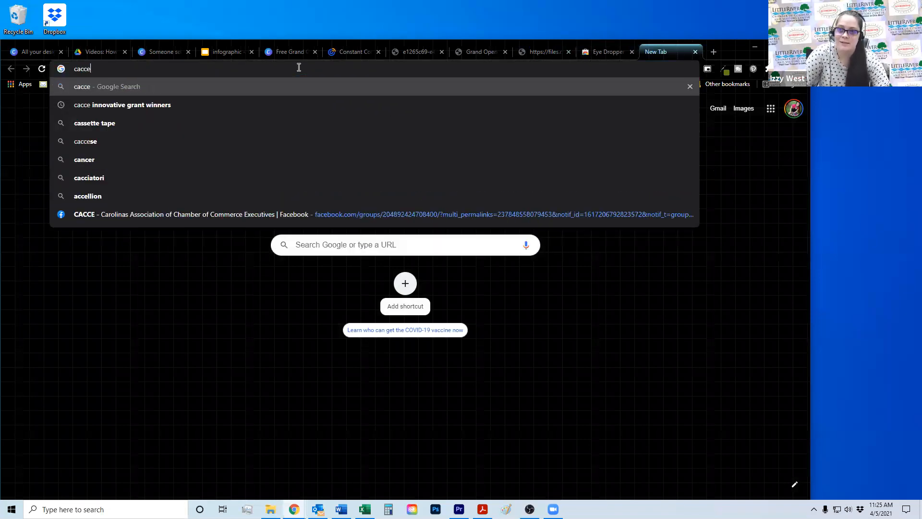
text(.org)
key(Return)
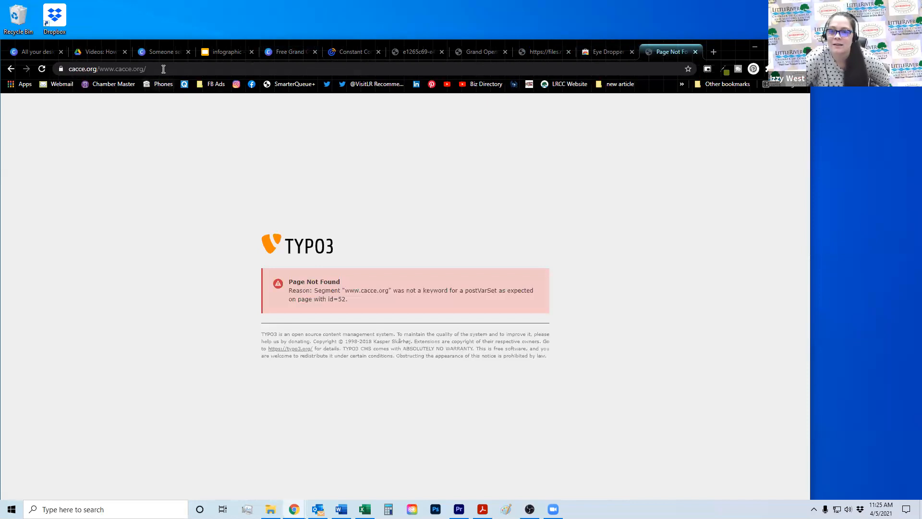
Remove the extra path from the cacce.org address and load the site's home page.
click(165, 68)
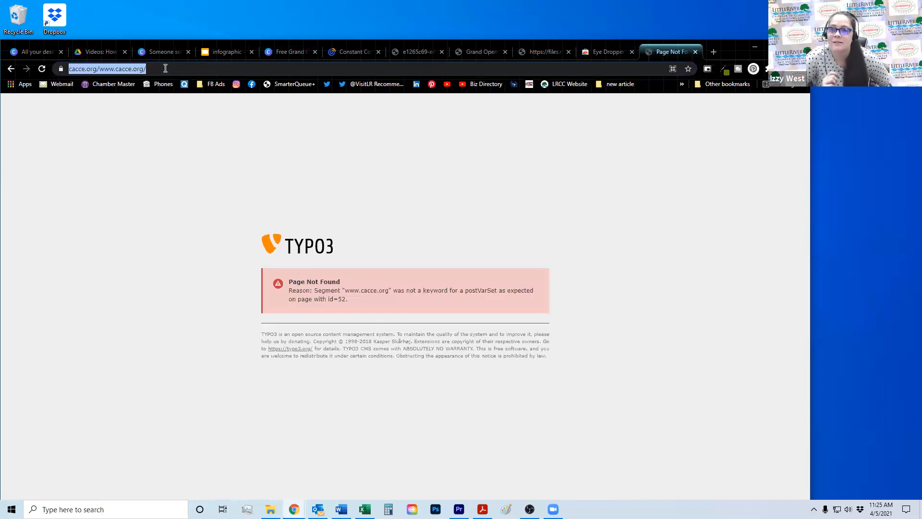
click(115, 53)
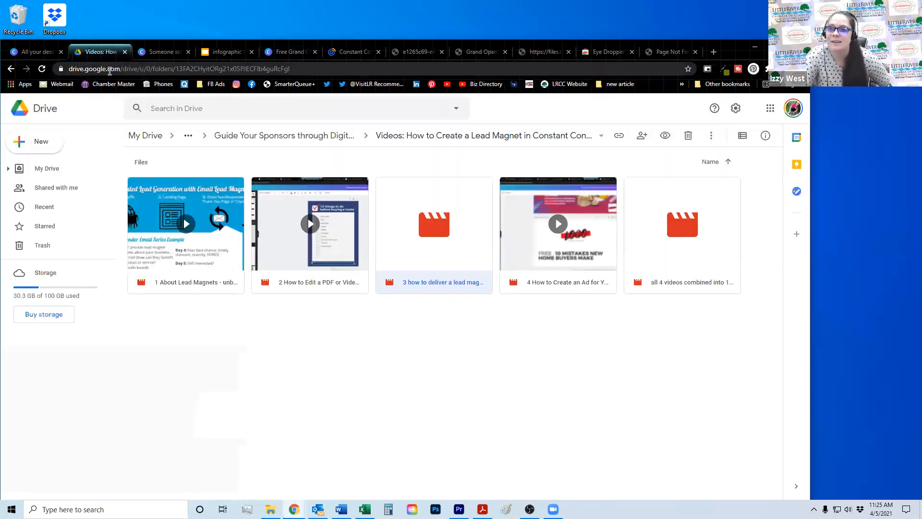
click(641, 53)
click(113, 69)
click(121, 69)
drag(121, 69, 89, 69)
key(BackSpace)
key(Return)
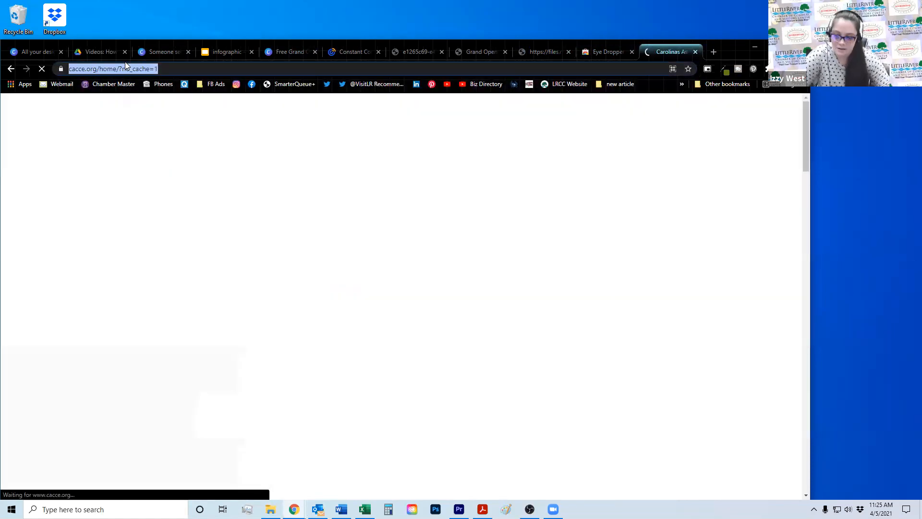
Try to load carolinaliving.com in the tab showing the CACCE website.
click(124, 67)
text(carol)
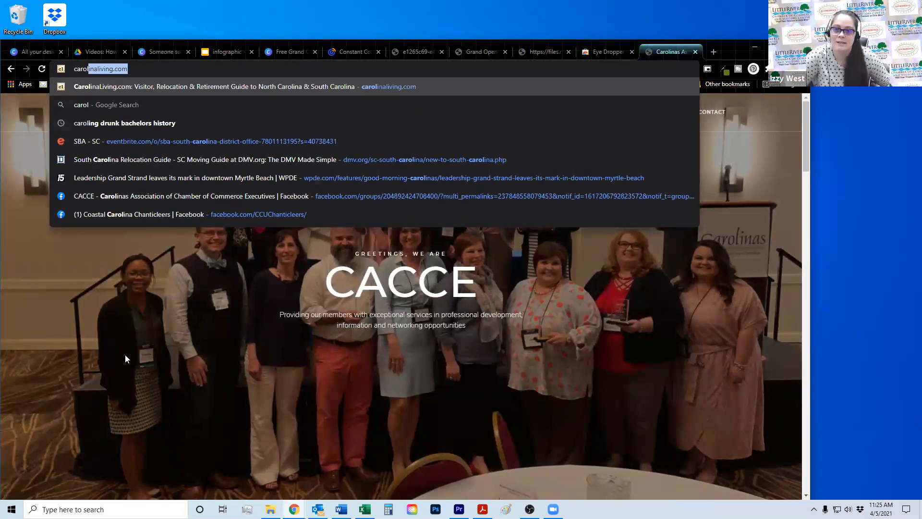
key(Return)
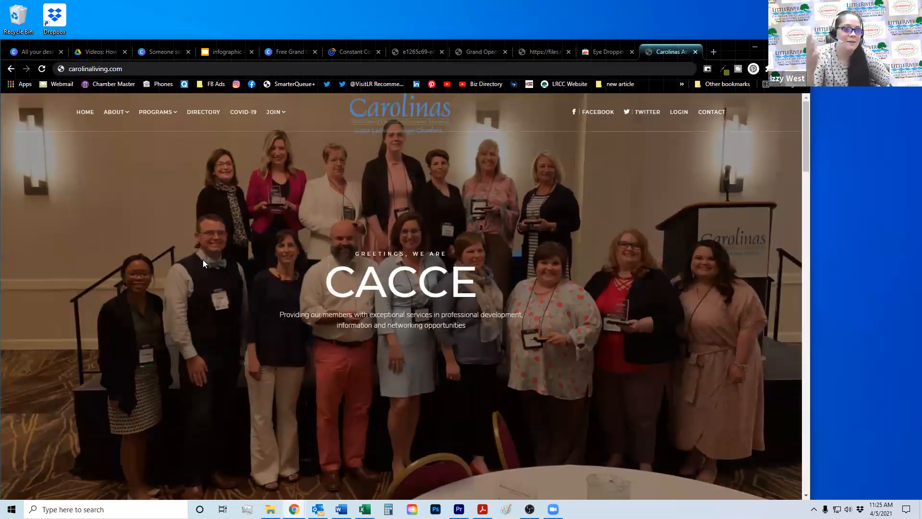
Sample the blue of the Carolinas logo on the CACCE home page with the Eye Dropper extension.
click(724, 70)
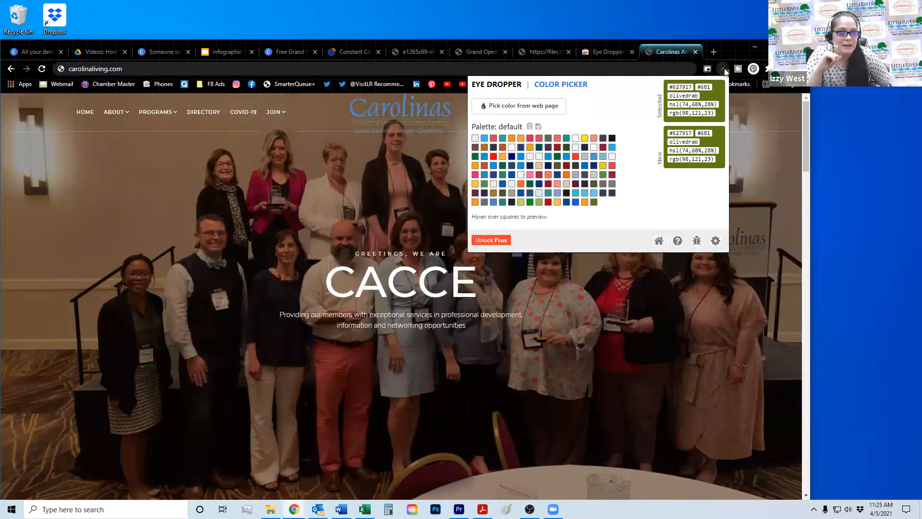
click(513, 110)
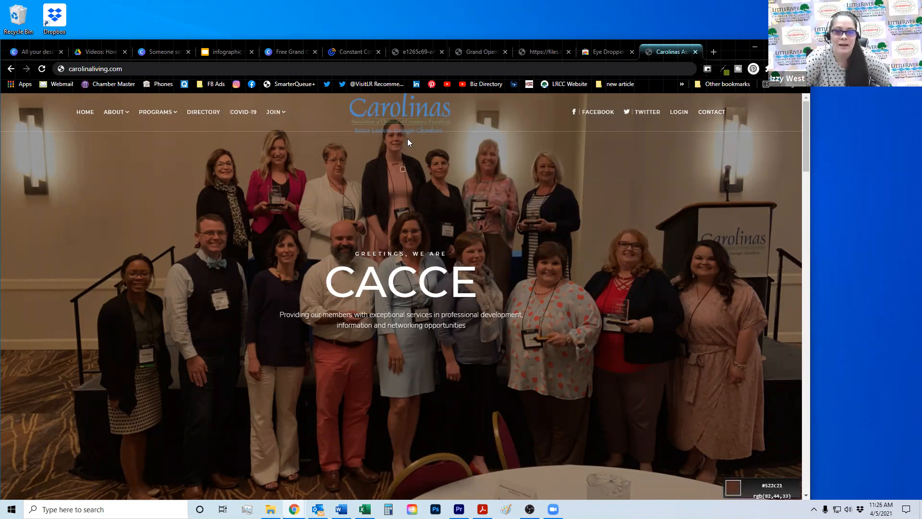
click(404, 109)
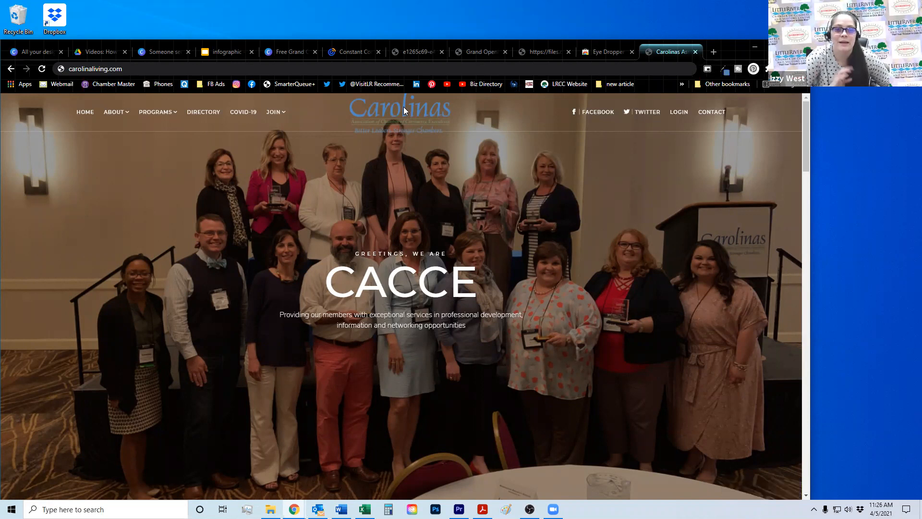
Reopen the Eye Dropper extension and select the sampled colour's six-digit hex code.
click(724, 70)
triple_click(681, 87)
click(695, 91)
double_click(687, 86)
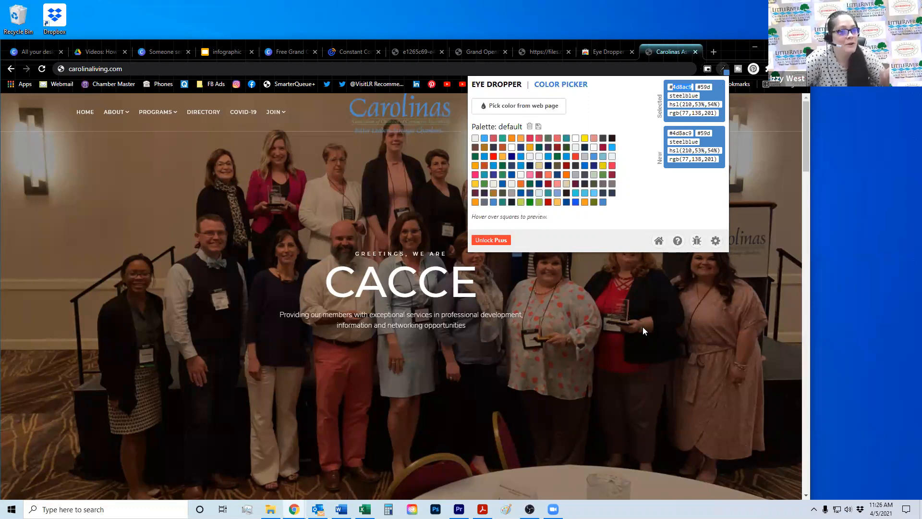
click(600, 52)
click(546, 50)
click(570, 51)
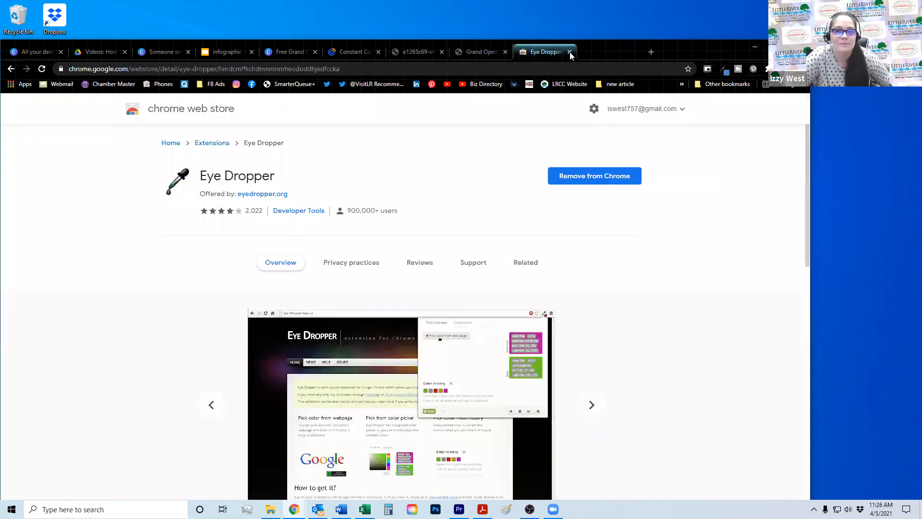
Close the Eye Dropper web store page and return to the Constant Contact landing page editor.
click(568, 51)
click(569, 51)
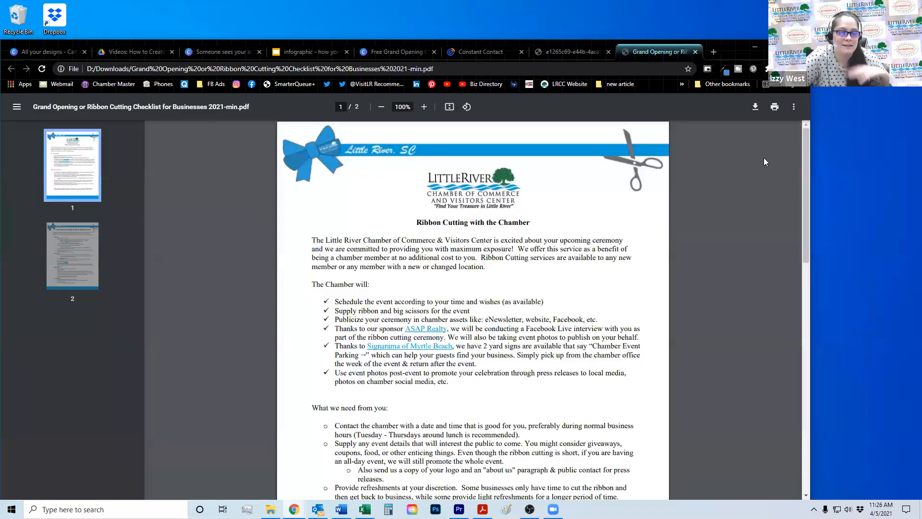
click(478, 53)
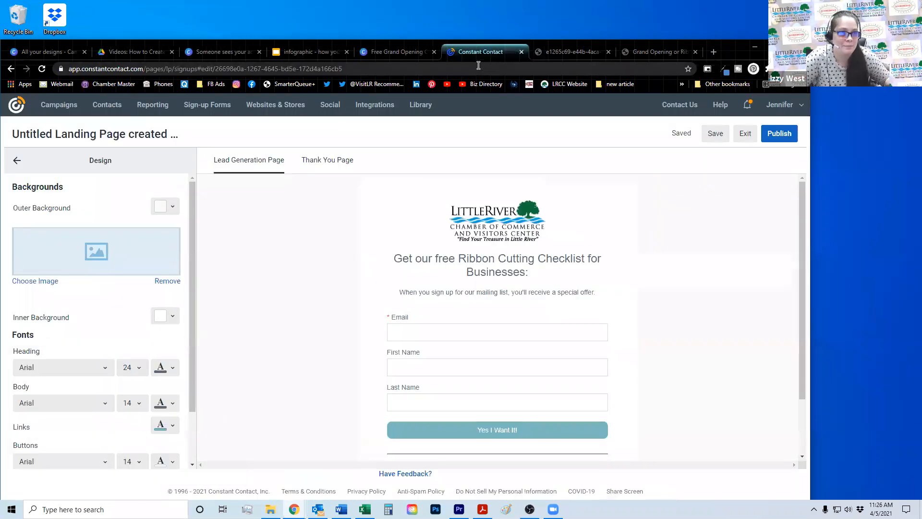
Choose the saved dodgerblue swatch in the Eye Dropper palette and copy its hex code 009cdc.
scroll(226, 238, down, 2)
scroll(230, 251, up, 2)
scroll(78, 300, down, 2)
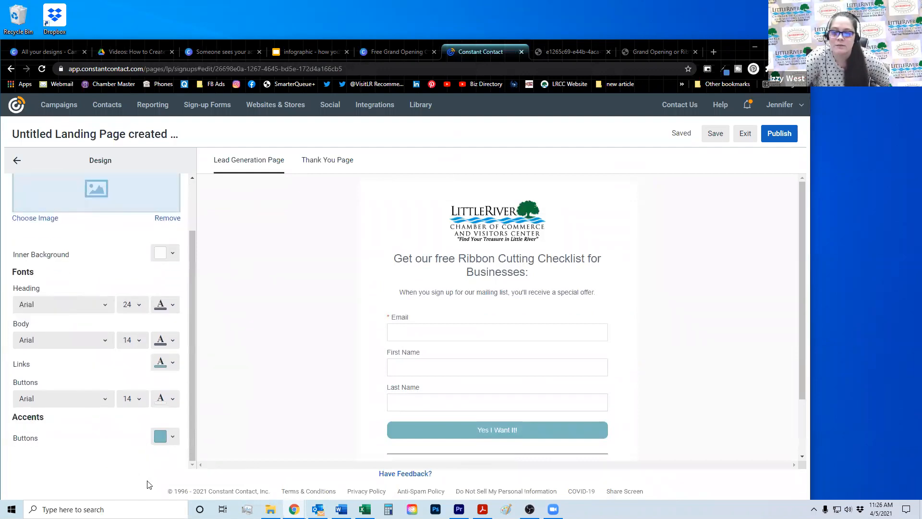
click(172, 437)
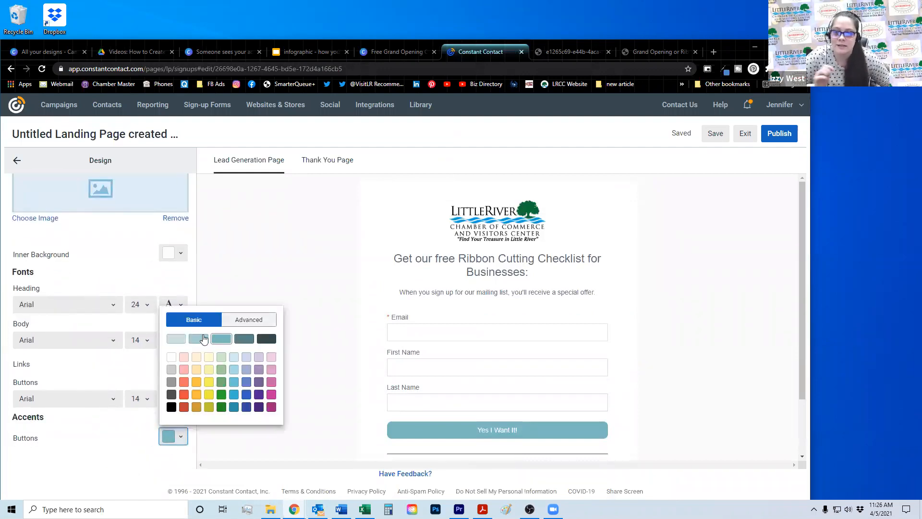
scroll(384, 365, down, 2)
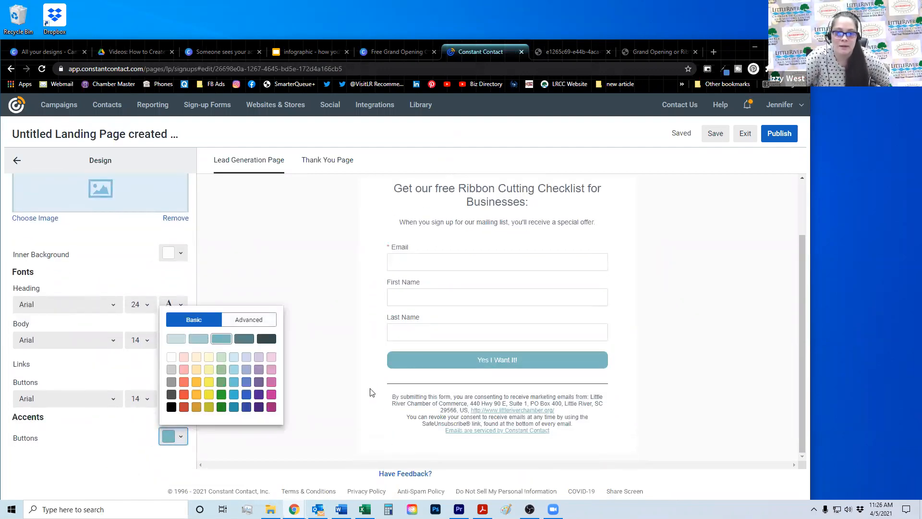
scroll(484, 243, up, 2)
click(723, 69)
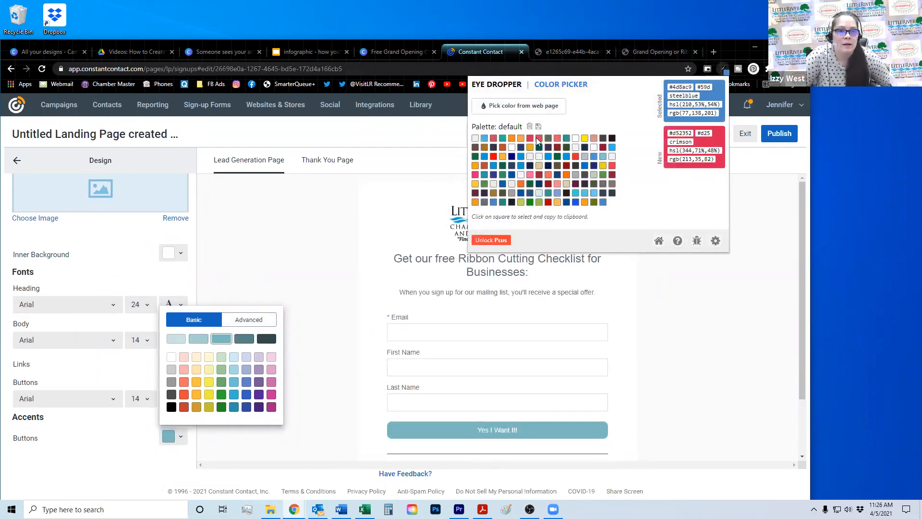
click(521, 160)
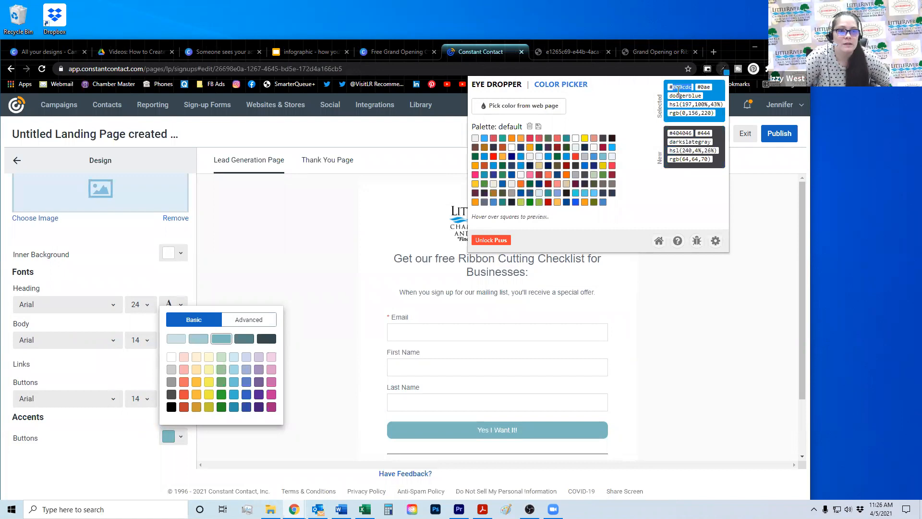
click(133, 451)
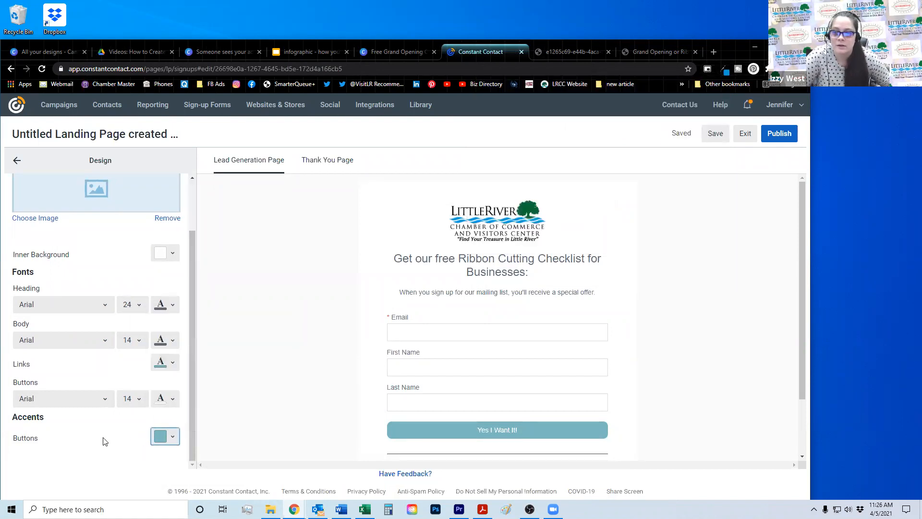
Set the accent colour of the landing page's buttons to the custom hex value 009cdc.
click(164, 441)
click(264, 321)
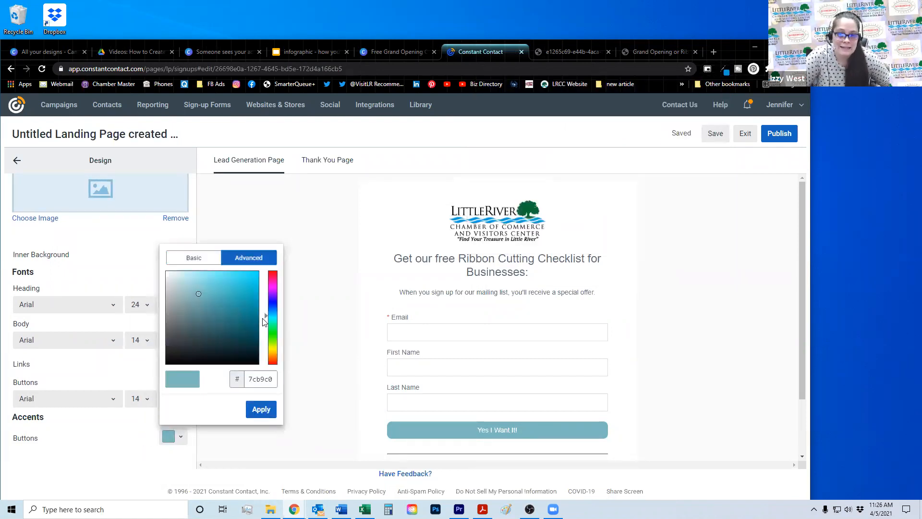
double_click(259, 379)
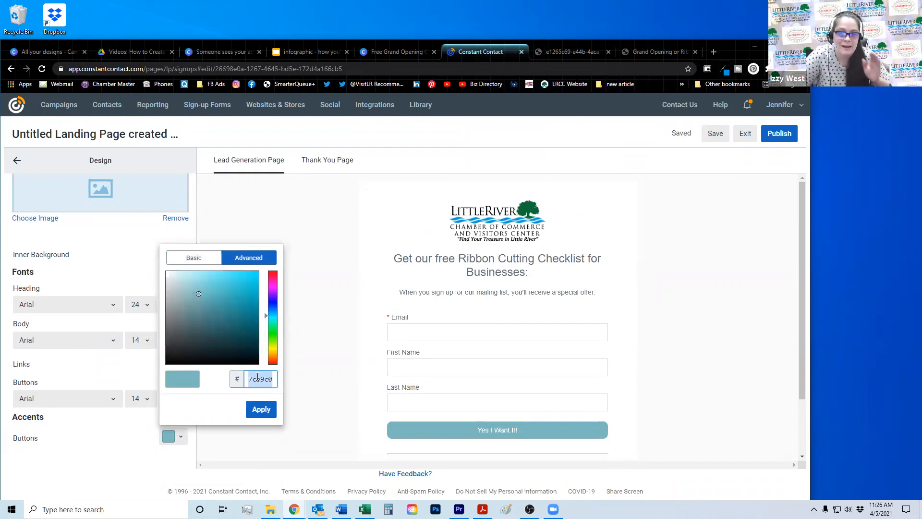
text(009cdc)
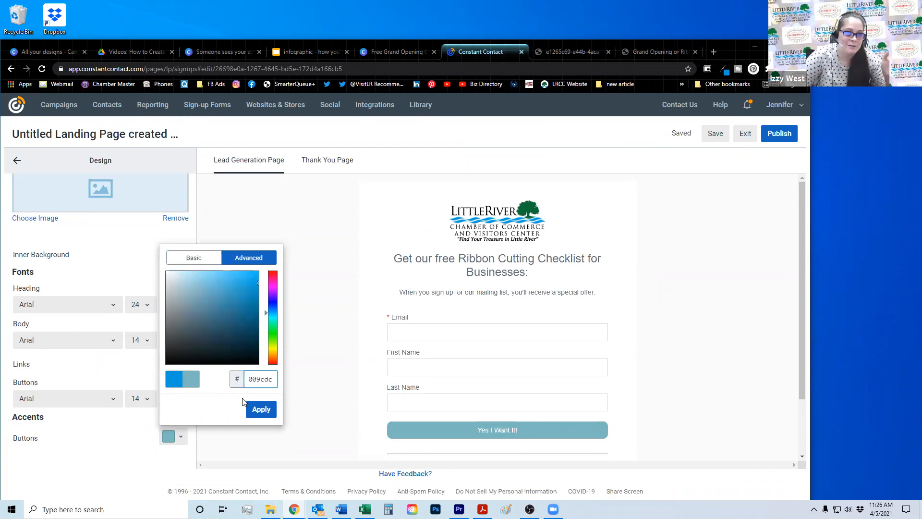
click(261, 409)
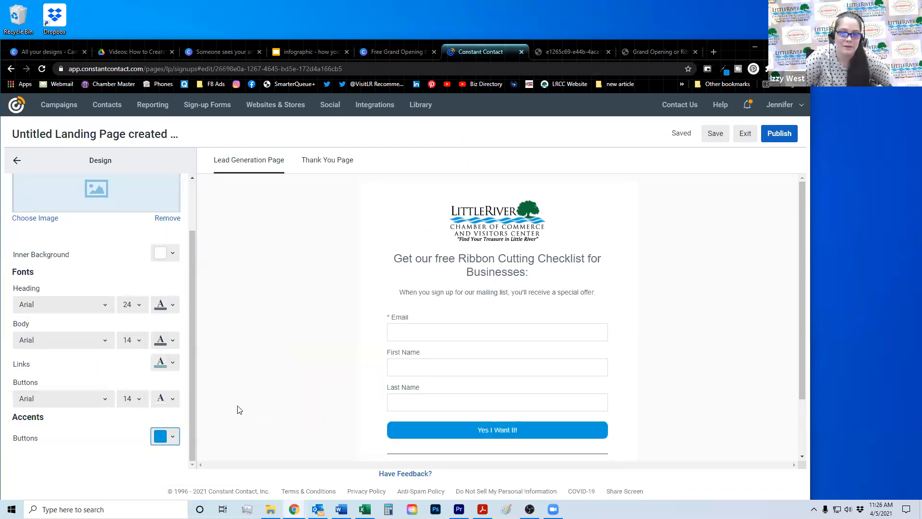
Set the landing page's link colour to 009cdc and check the links in the page footer.
click(177, 363)
click(250, 386)
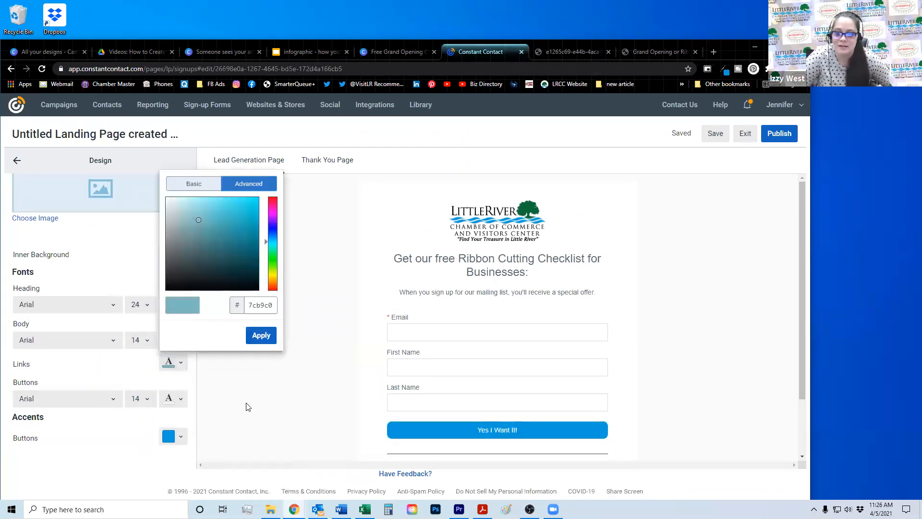
double_click(262, 307)
text(009cdc)
click(261, 336)
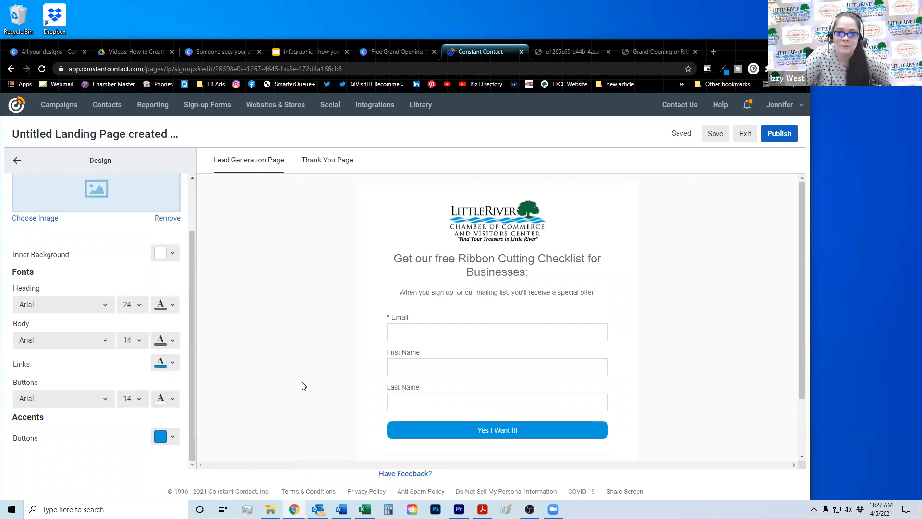
scroll(303, 380, down, 2)
scroll(335, 381, up, 2)
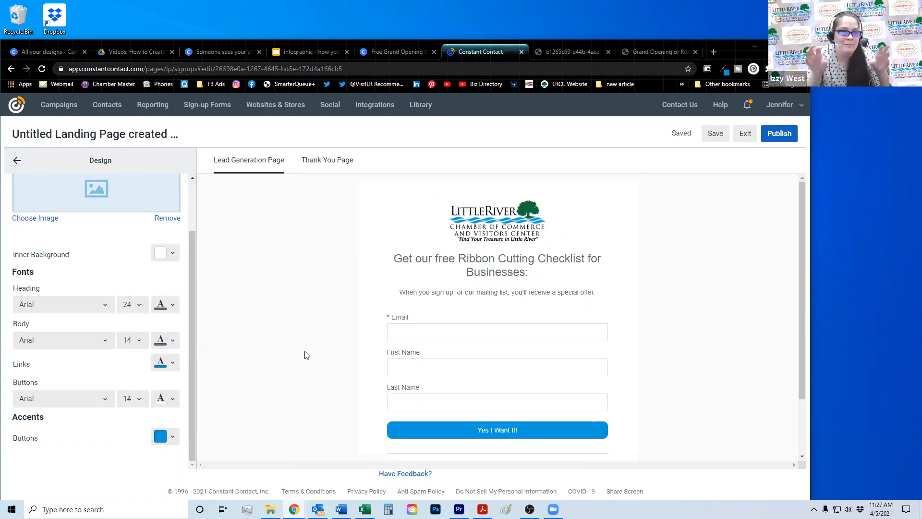
Remove the Last Name field from the sign-up form's contact fields and review the other available fields.
scroll(72, 246, up, 2)
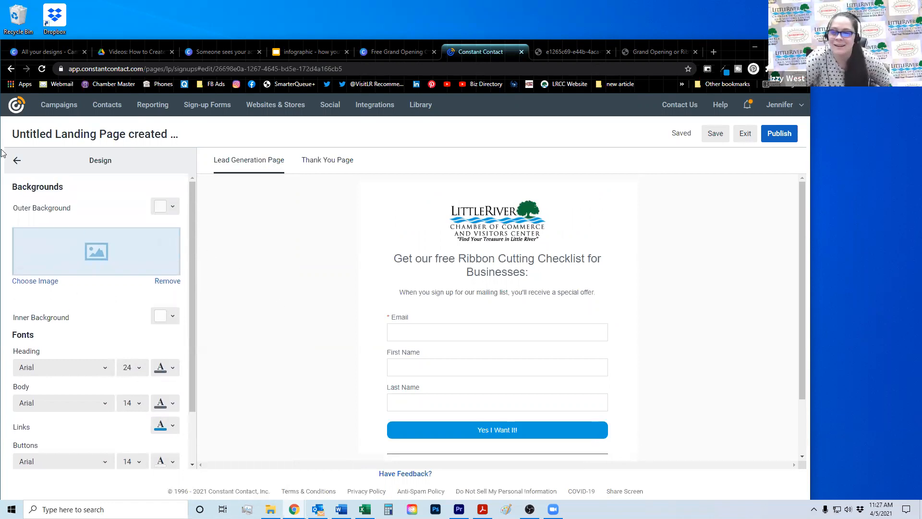
click(16, 160)
click(74, 230)
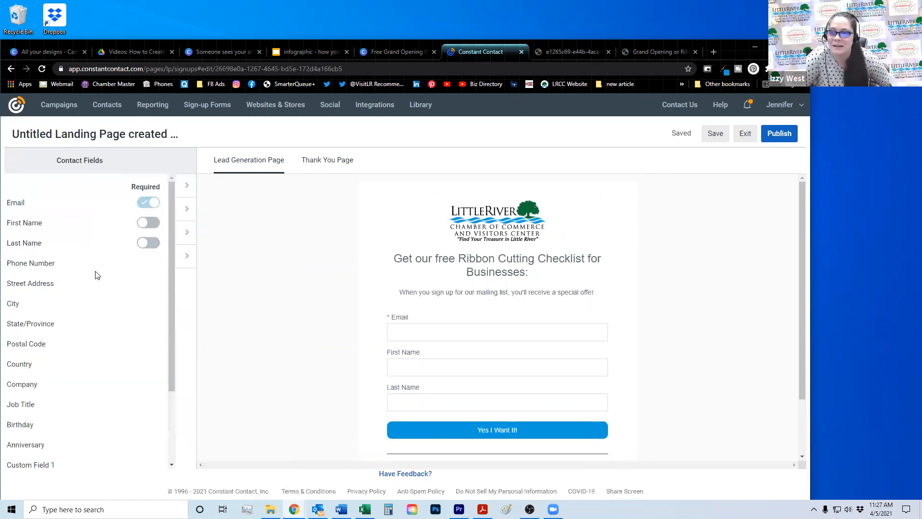
scroll(317, 330, down, 2)
scroll(317, 331, up, 2)
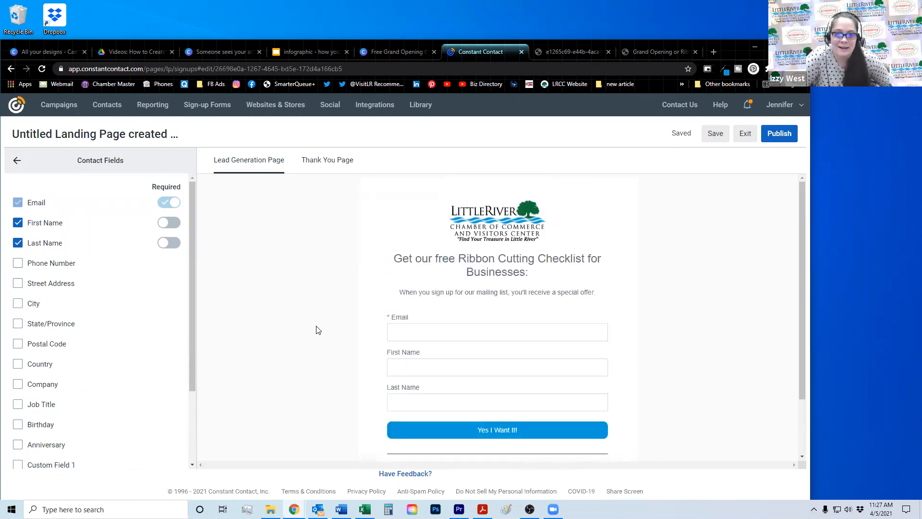
scroll(317, 330, down, 2)
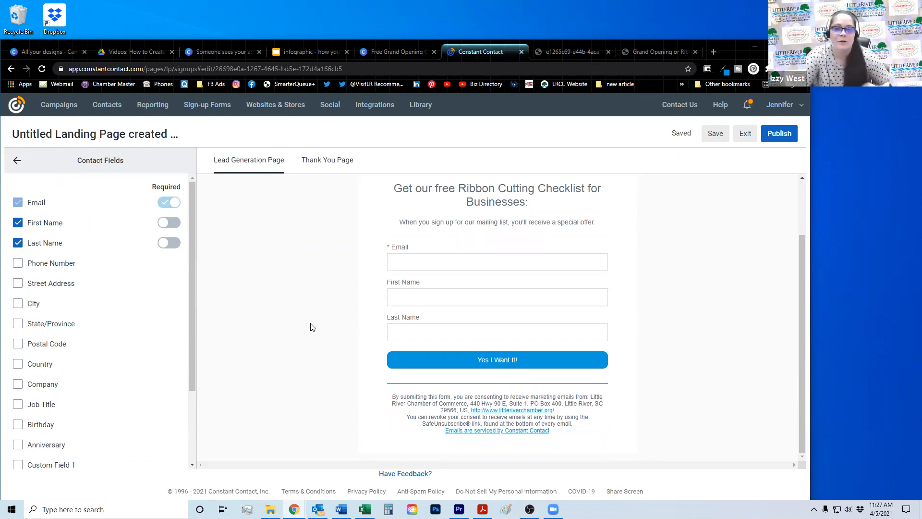
click(18, 242)
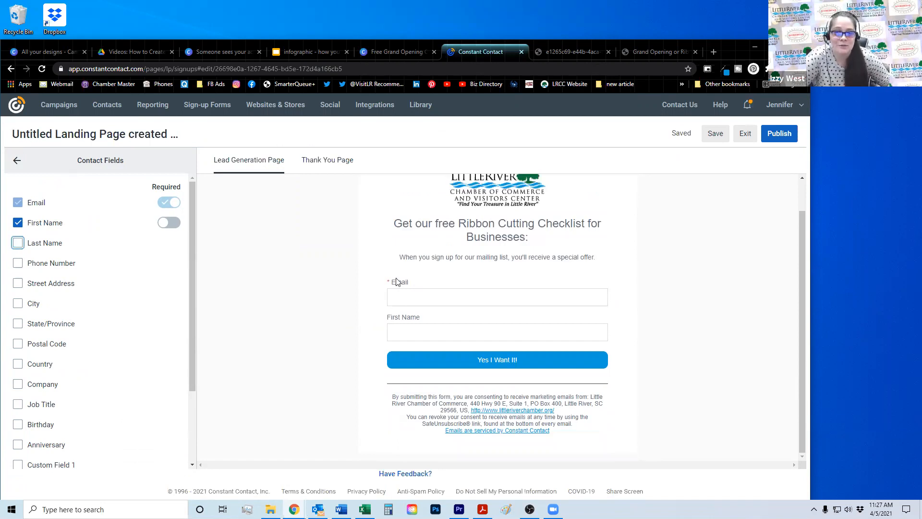
scroll(324, 317, up, 1)
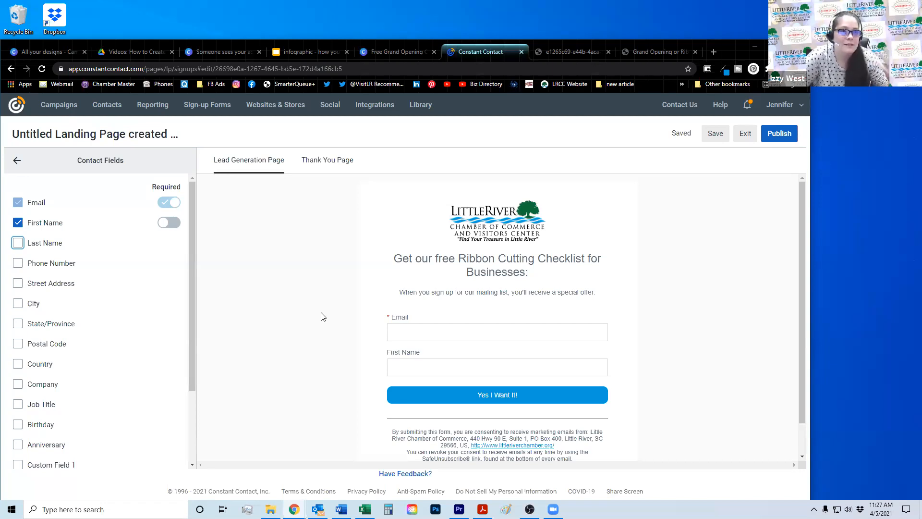
scroll(325, 314, down, 1)
scroll(325, 314, up, 1)
scroll(152, 295, down, 4)
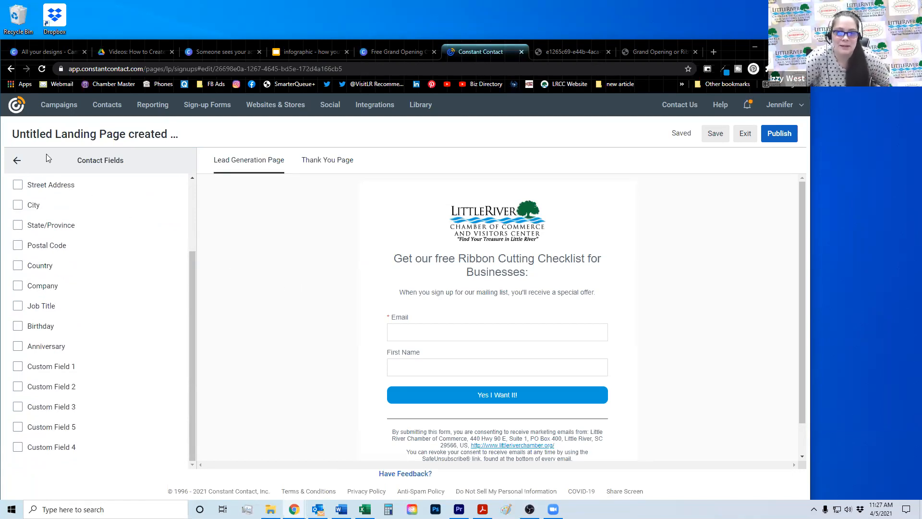
click(17, 161)
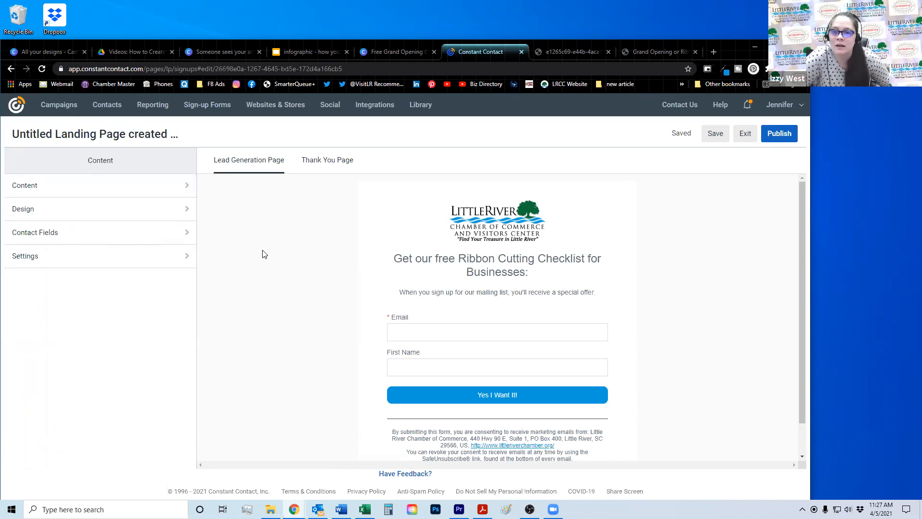
Choose "Opt-in: Ribbon Cutting Checklist for Biz" as the list that new sign-up contacts are saved to.
click(110, 260)
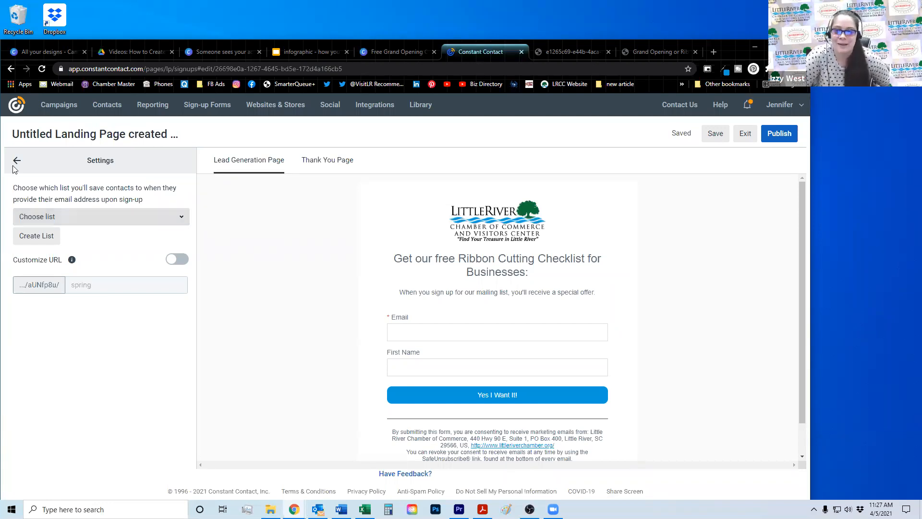
click(119, 216)
scroll(139, 257, down, 10)
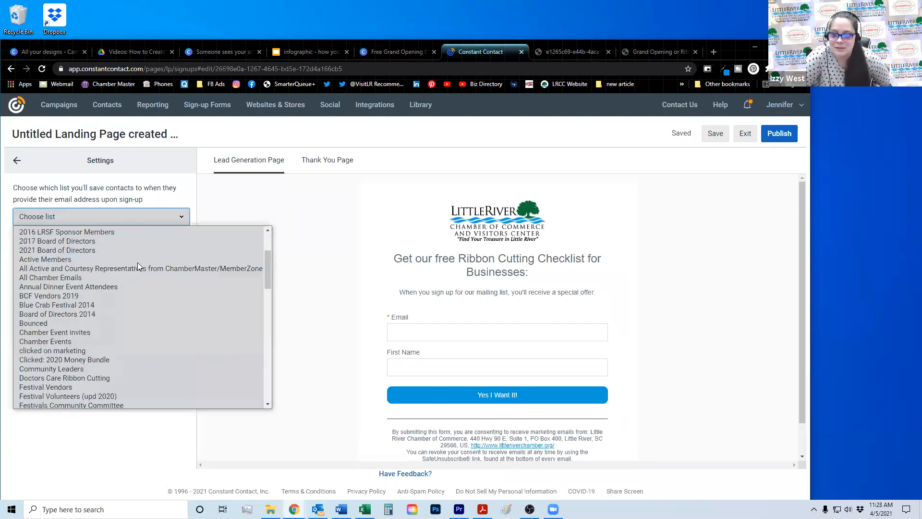
scroll(138, 263, up, 5)
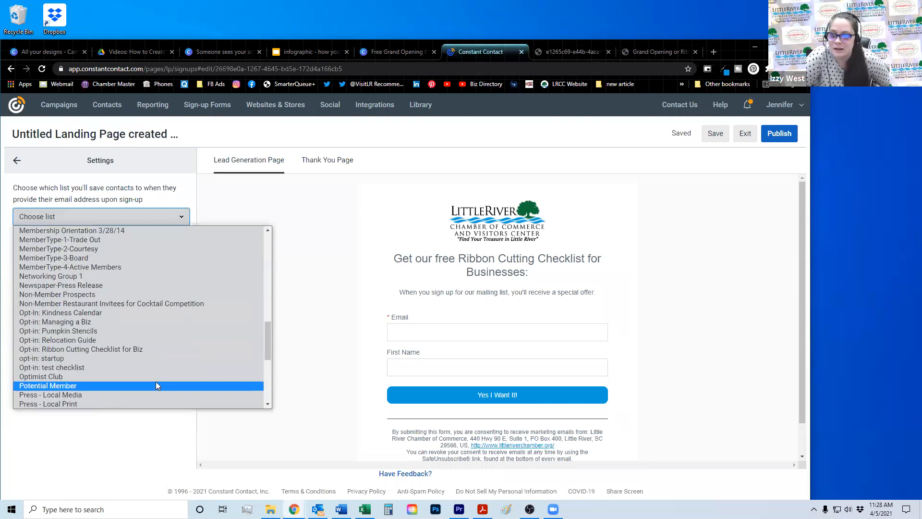
click(149, 349)
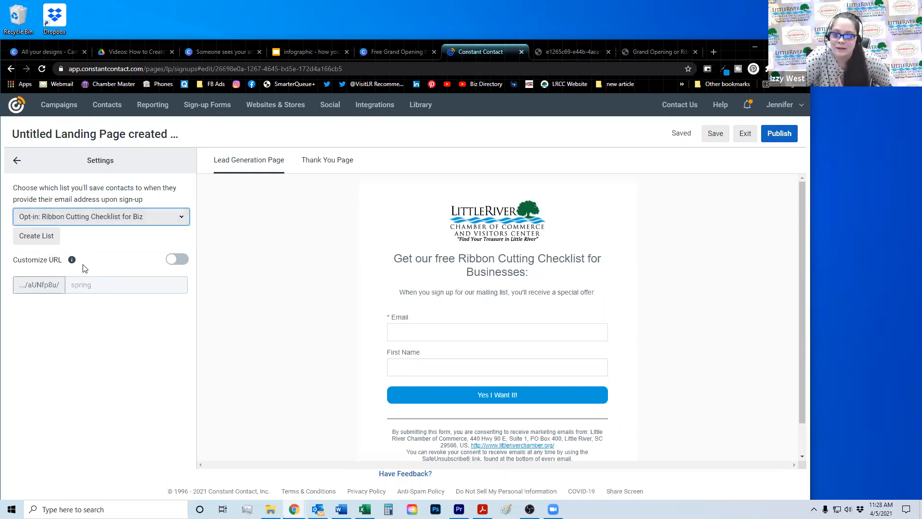
click(109, 376)
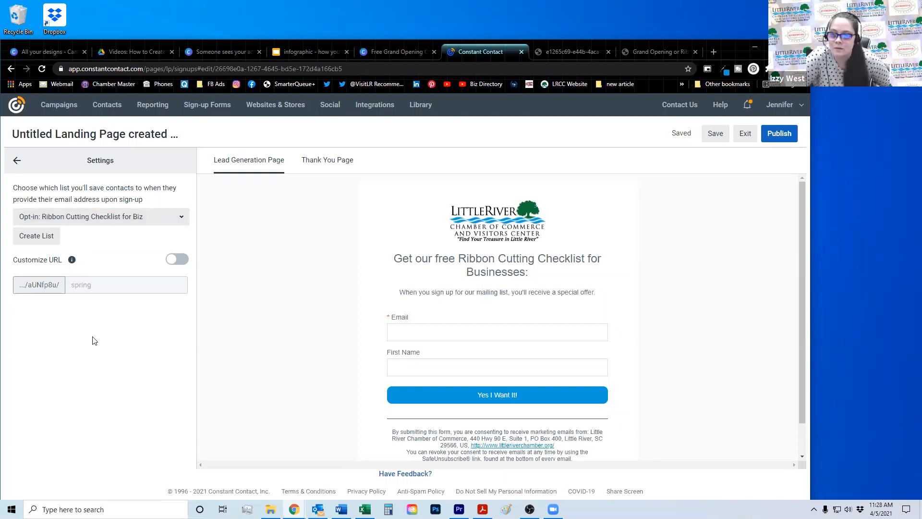
click(20, 160)
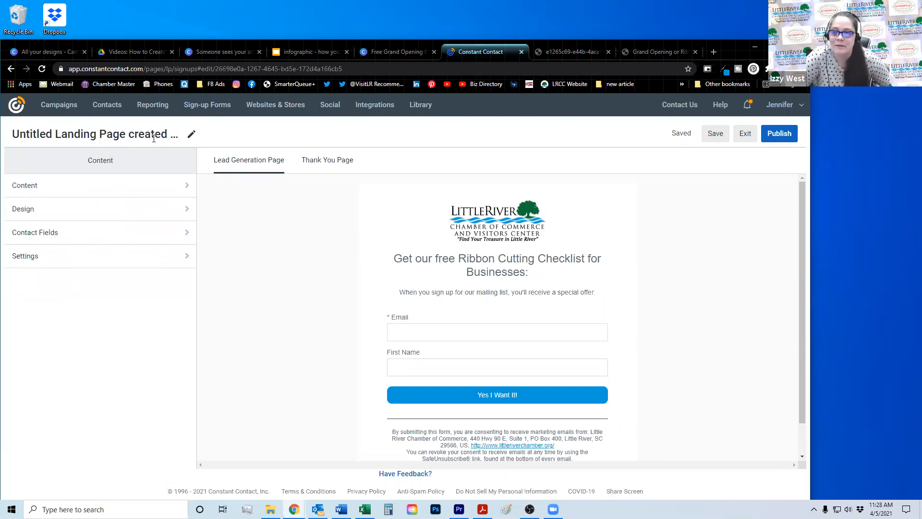
Rename the landing page "Landing: Opt-In: RC Checklist" and save the name.
click(191, 134)
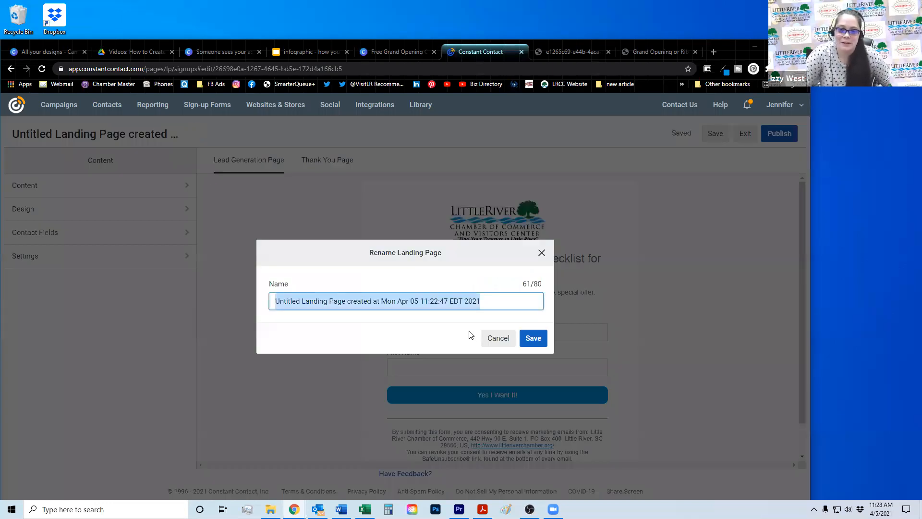
text(Landing:)
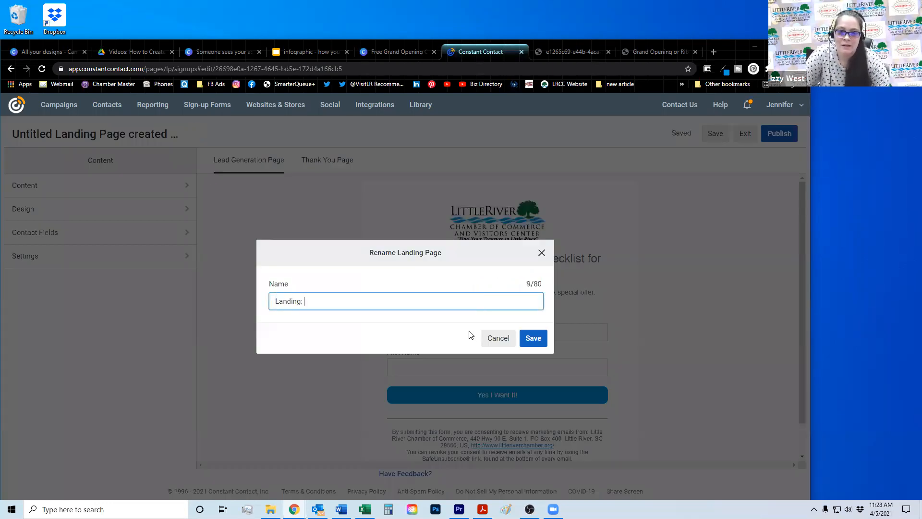
text( Opt-IN)
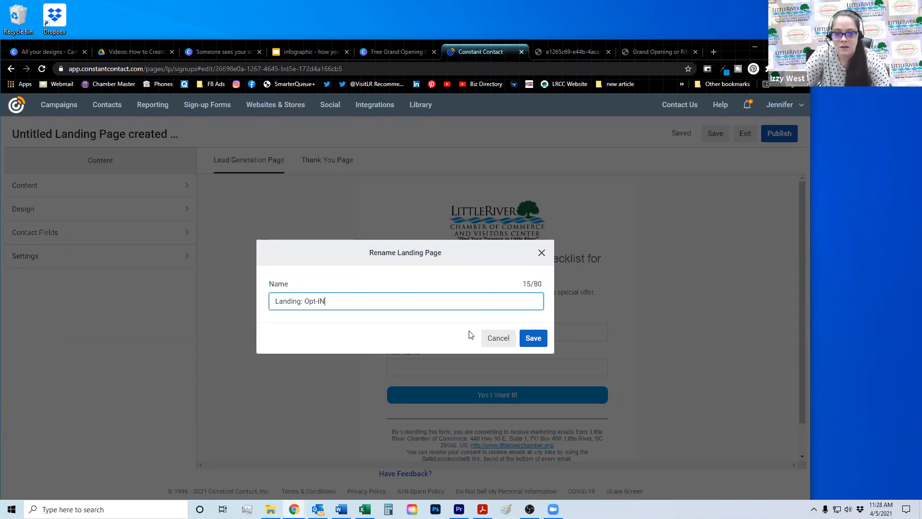
text(: RC )
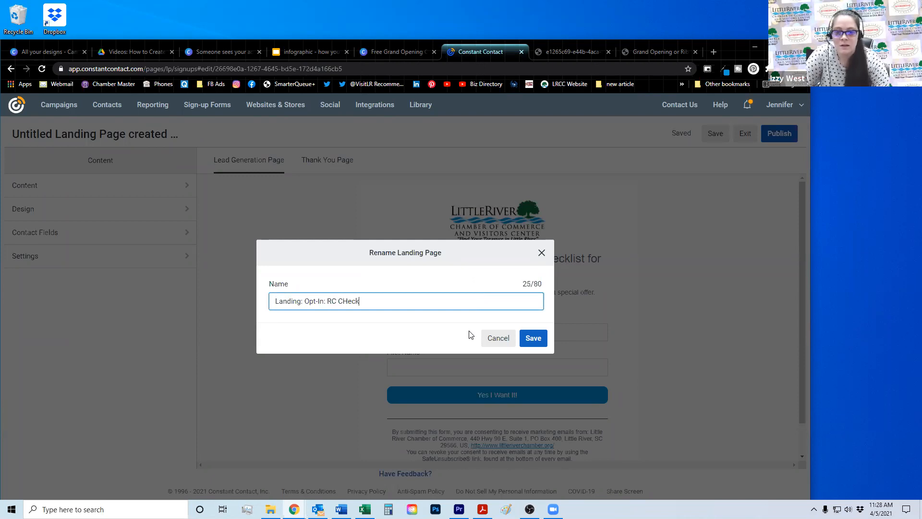
text(CHe)
key(BackSpace)
key(BackSpace)
text(heck)
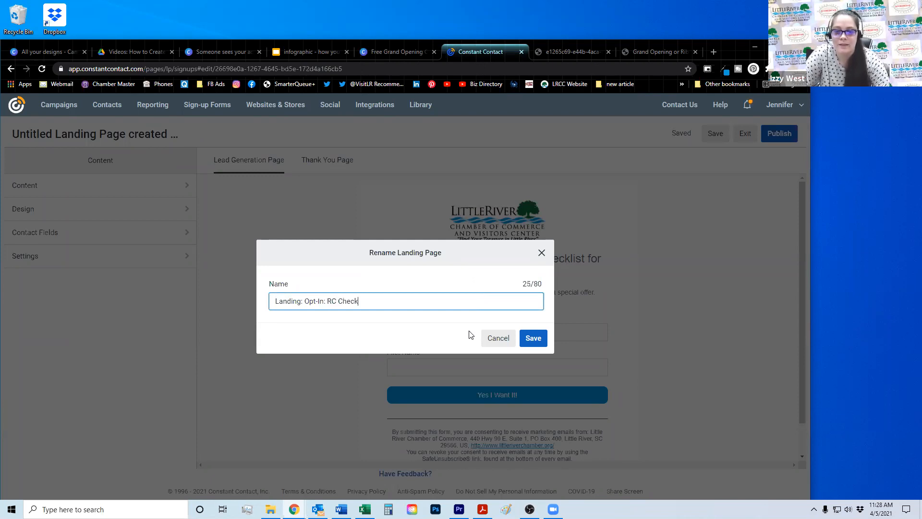
click(531, 339)
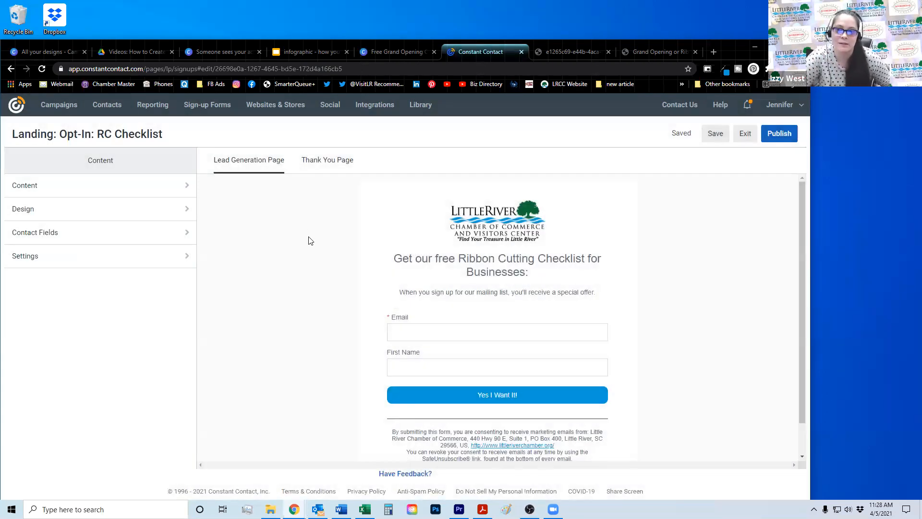
Review the lead generation page preview and publish the landing page.
scroll(283, 239, down, 1)
scroll(288, 240, up, 1)
scroll(290, 263, down, 1)
scroll(287, 267, up, 1)
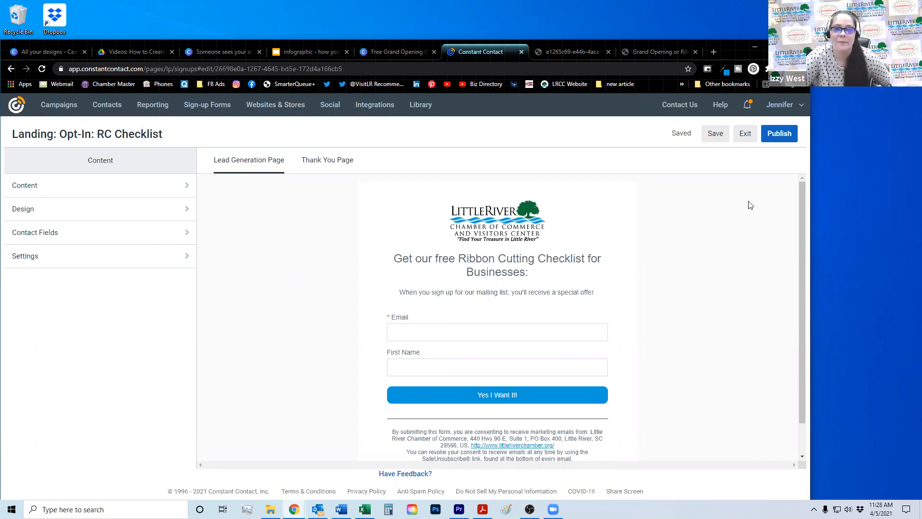
click(780, 135)
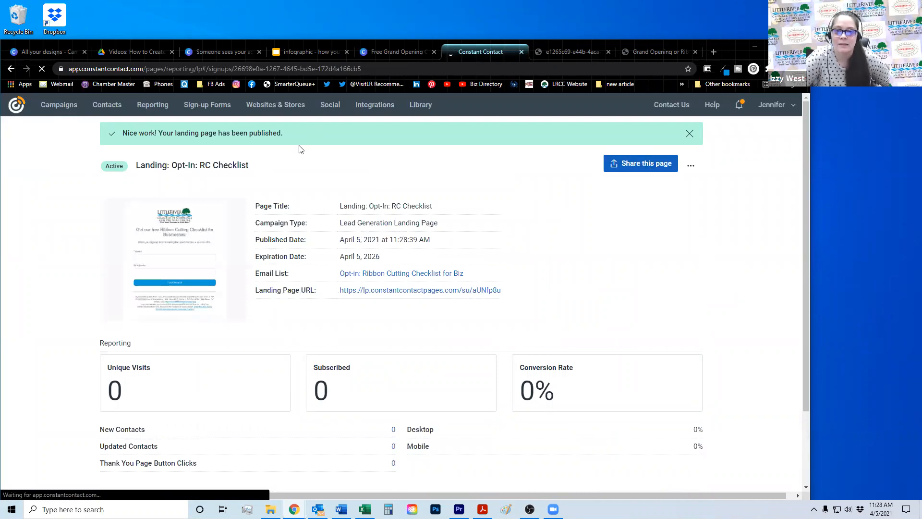
Look over the existing forms on the Sign-up Forms dashboard.
click(213, 107)
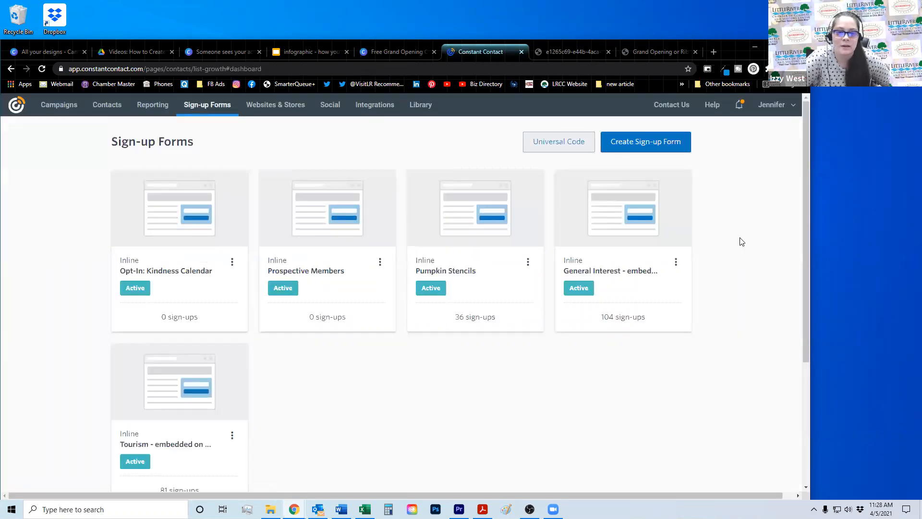
scroll(741, 241, down, 2)
scroll(745, 239, up, 2)
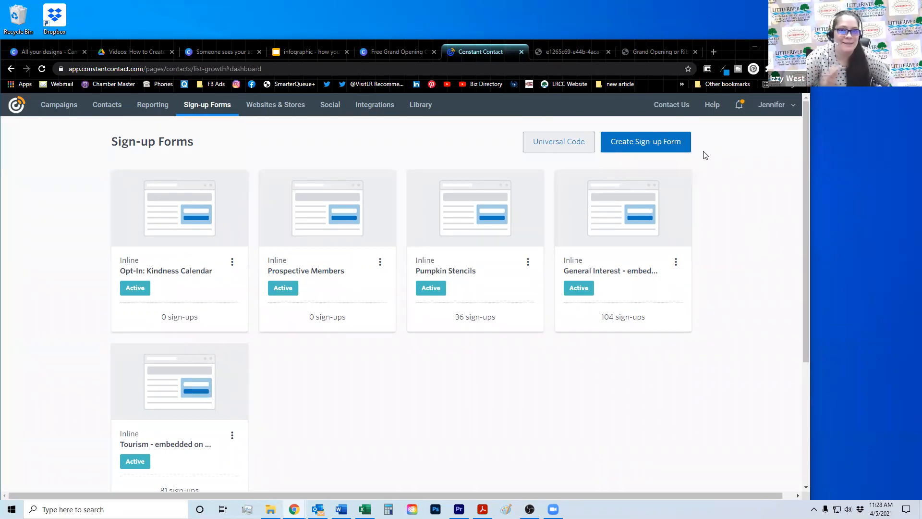
Browse the campaigns by type, from automations to landing pages, and show only the landing pages.
click(60, 104)
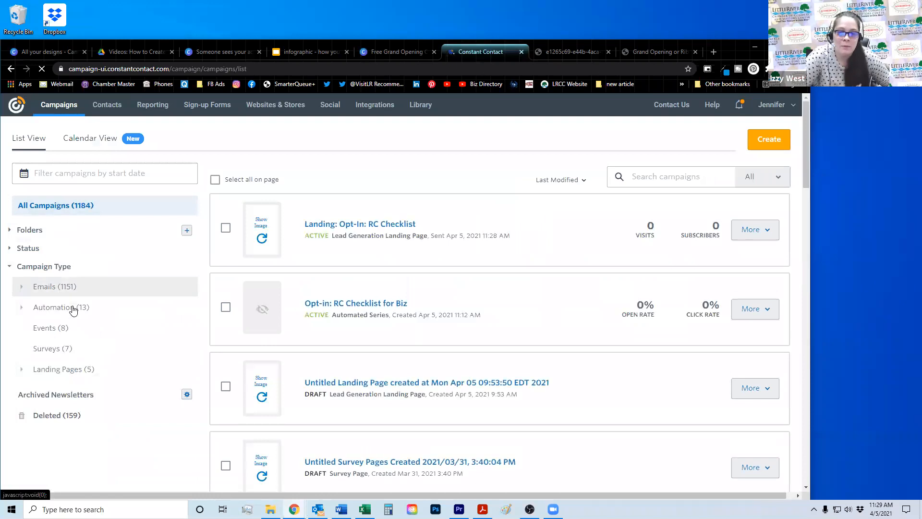
click(36, 311)
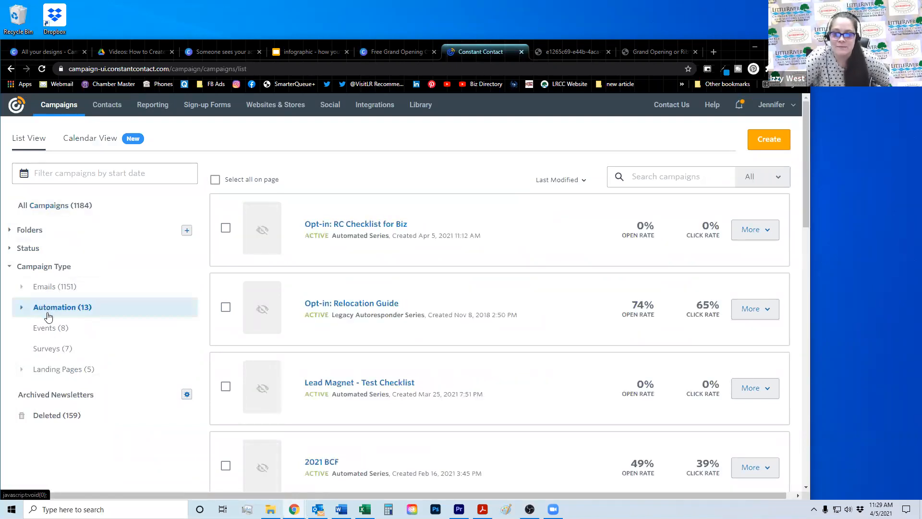
click(69, 373)
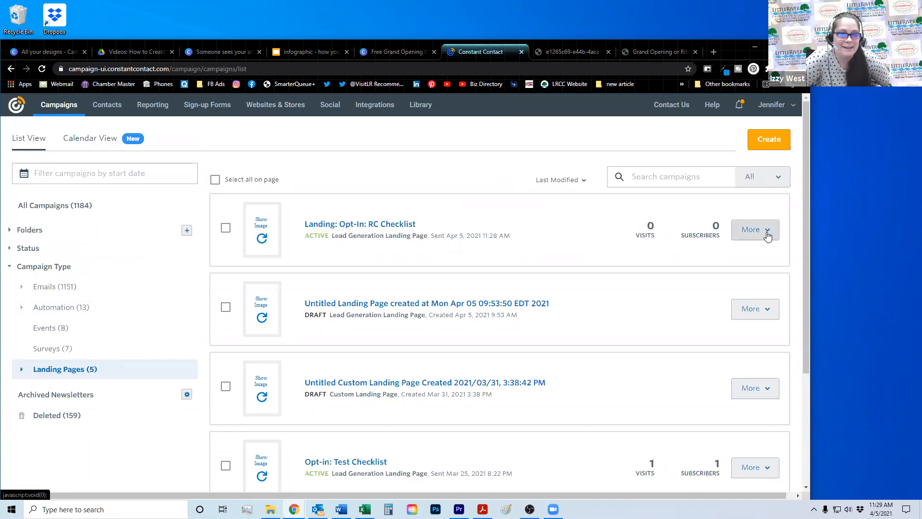
Copy the share URL of "Landing: Opt-In: RC Checklist" and open the live page in a new browser tab.
click(768, 234)
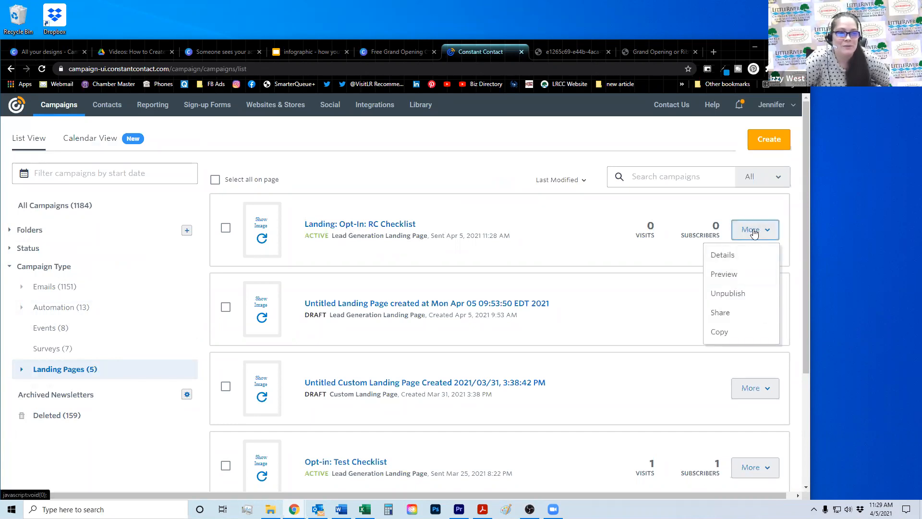
click(737, 317)
click(456, 297)
right_click(455, 297)
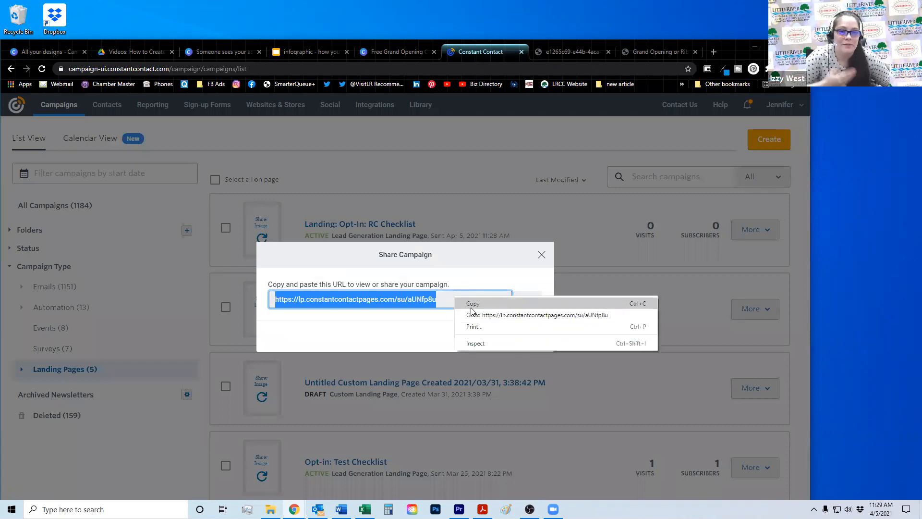
click(469, 303)
click(714, 53)
key(ctrl+v)
key(Return)
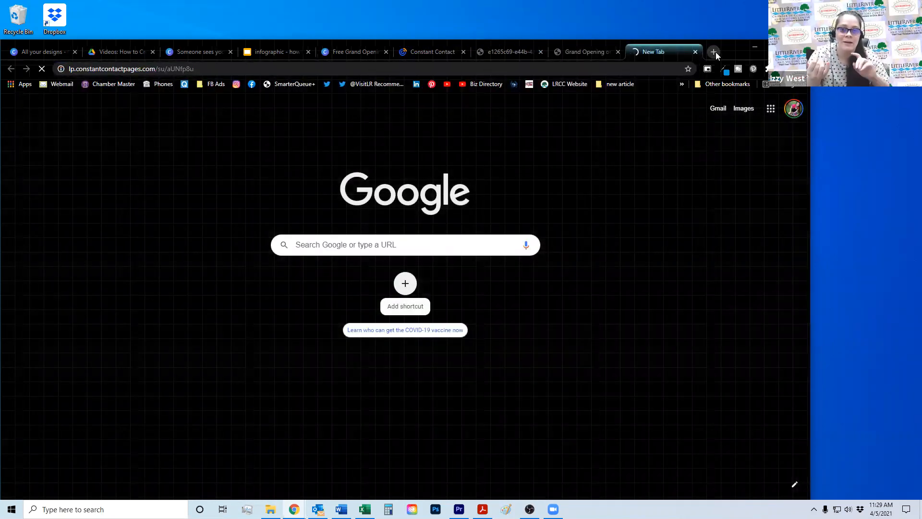
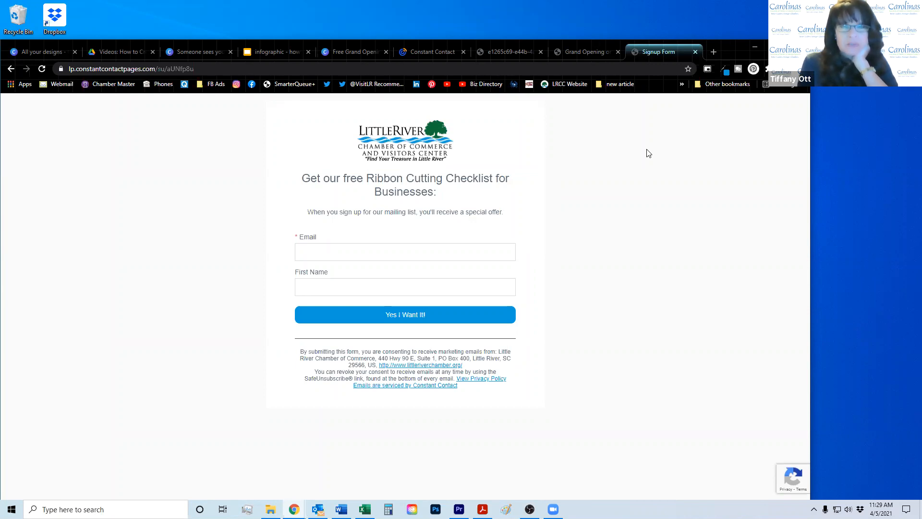
Return to the campaign list, close the Share Campaign dialog and reopen "Landing: Opt-In: RC Checklist" for editing.
click(586, 51)
click(508, 51)
click(432, 51)
click(541, 255)
click(770, 231)
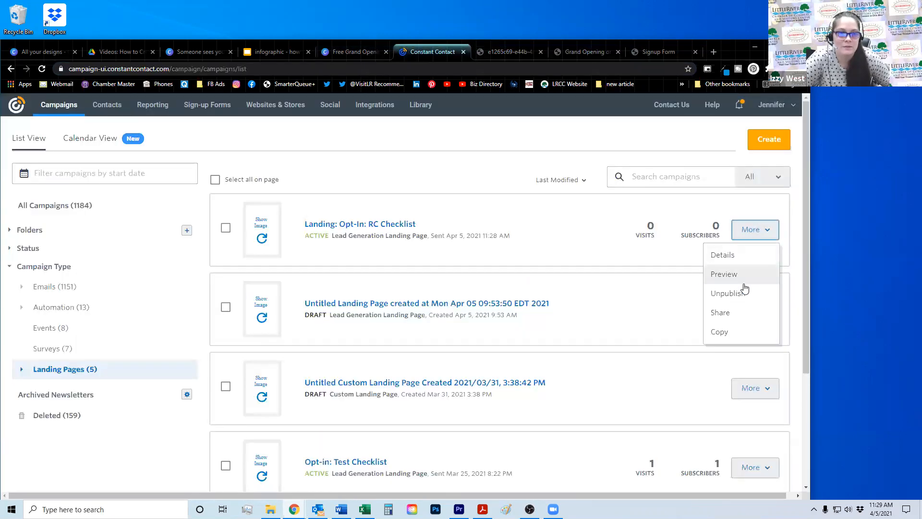
click(376, 228)
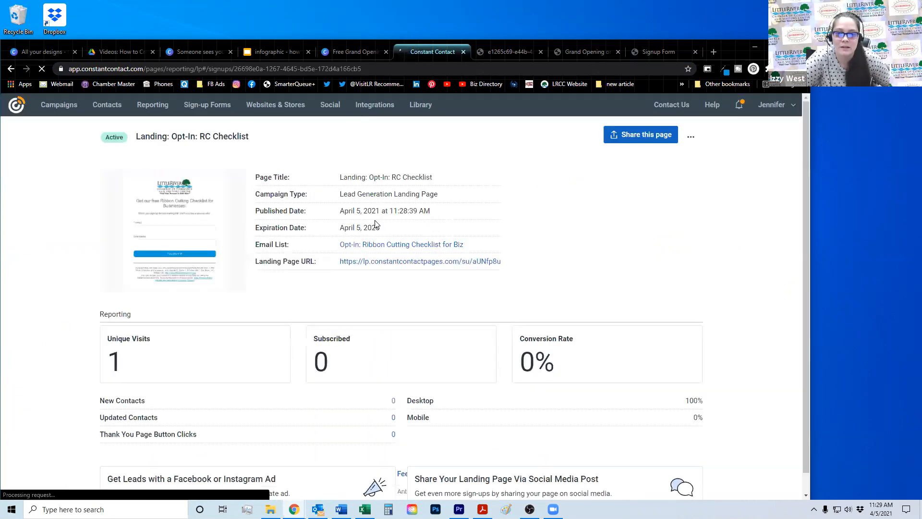
click(692, 138)
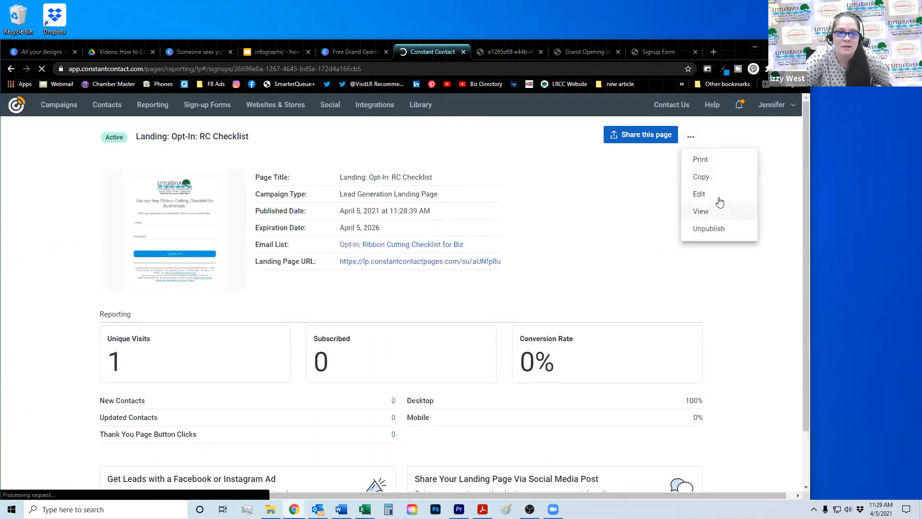
click(716, 197)
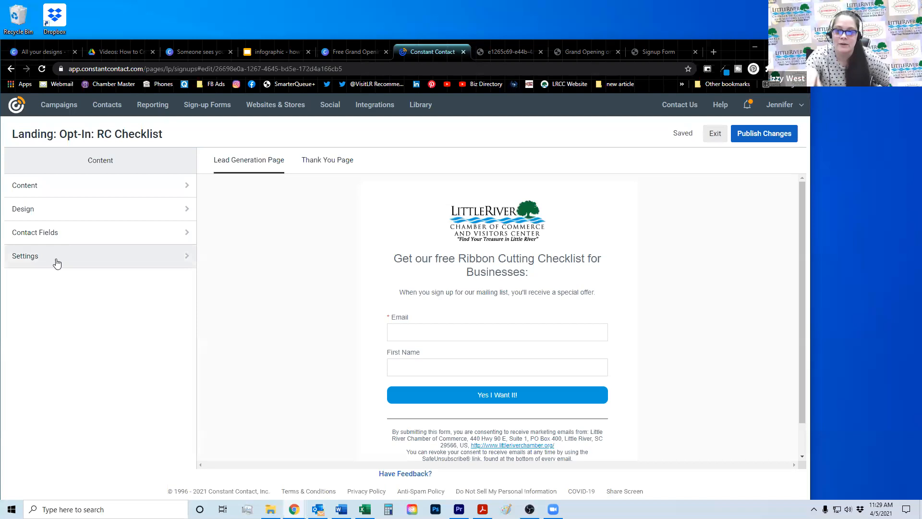
Keep "Opt-in: Ribbon Cutting Checklist for Biz" as the contact list in the landing page settings and publish the changes.
click(57, 263)
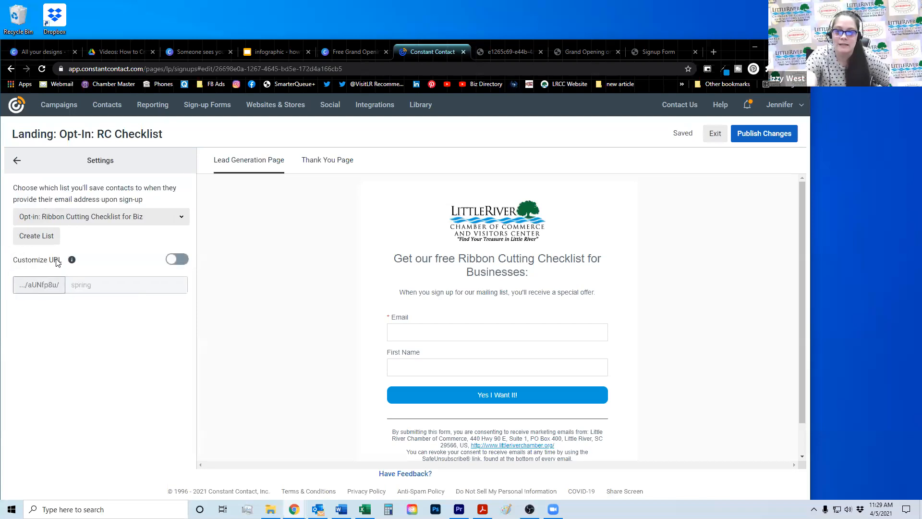
click(112, 215)
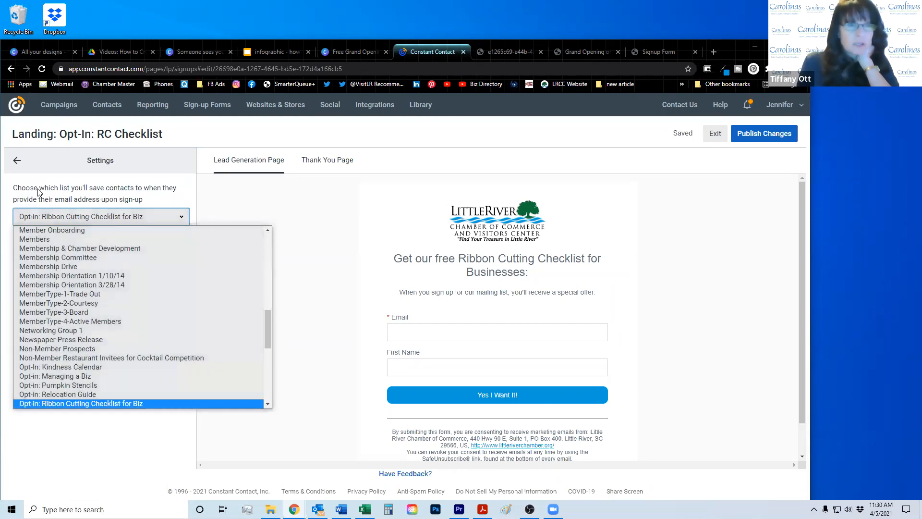
scroll(129, 380, down, 1)
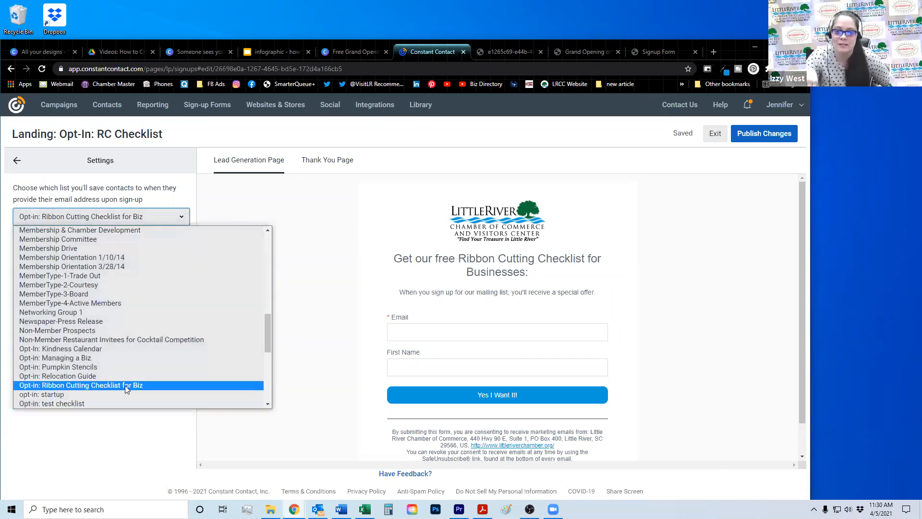
click(125, 386)
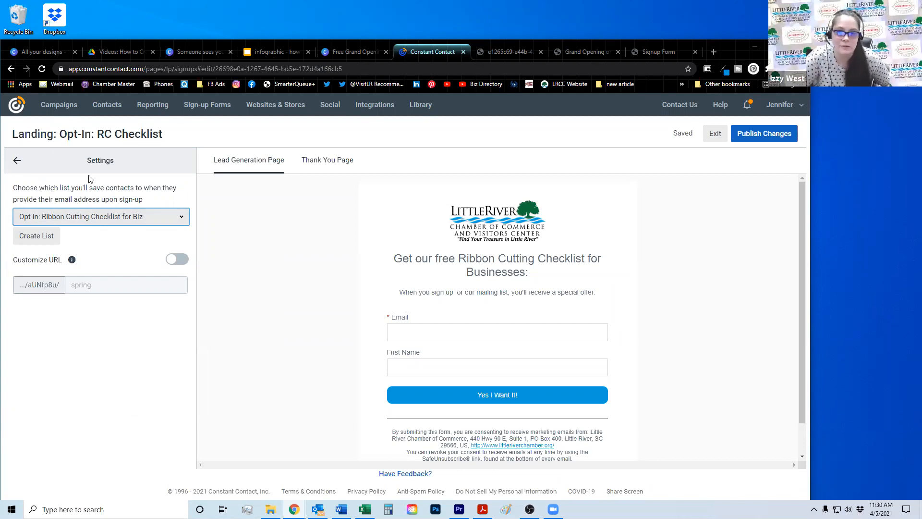
click(768, 139)
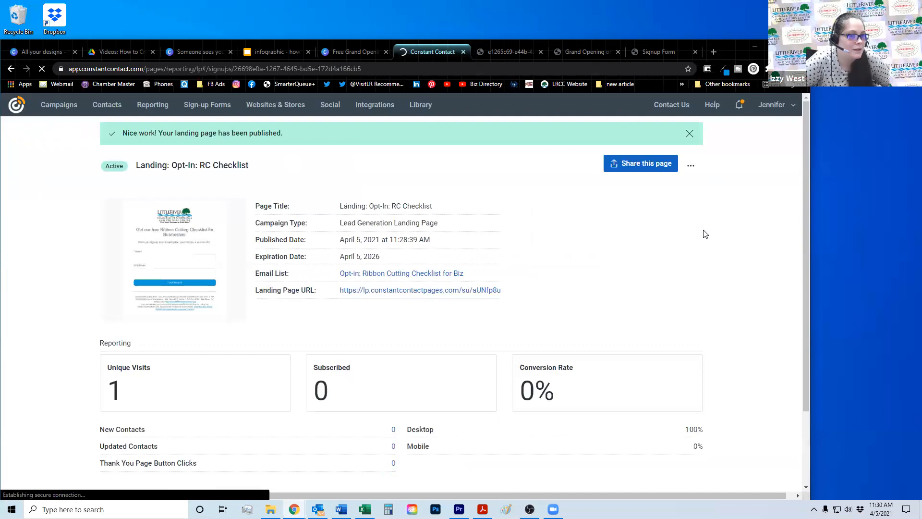
Submit the live sign-up form with a test contact's e-mail and first name, and open the checklist PDF.
click(654, 53)
click(489, 251)
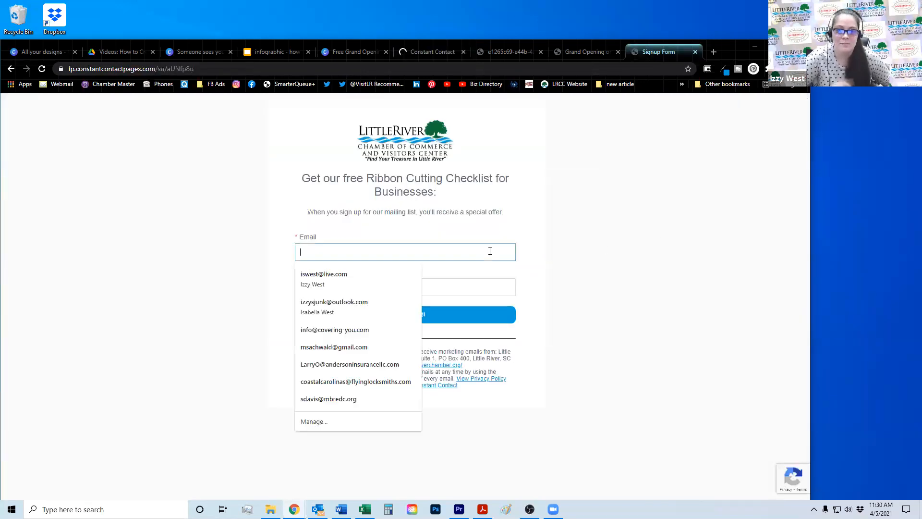
text(izz)
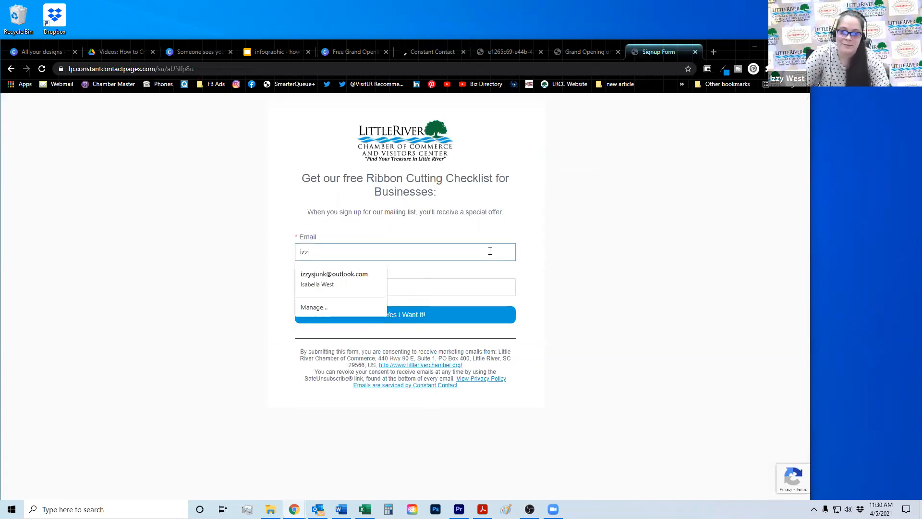
click(358, 283)
click(401, 321)
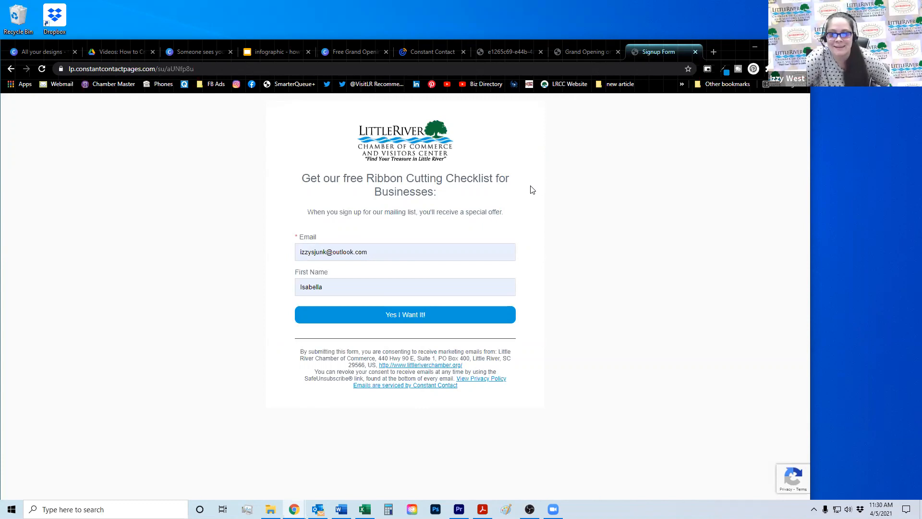
click(418, 231)
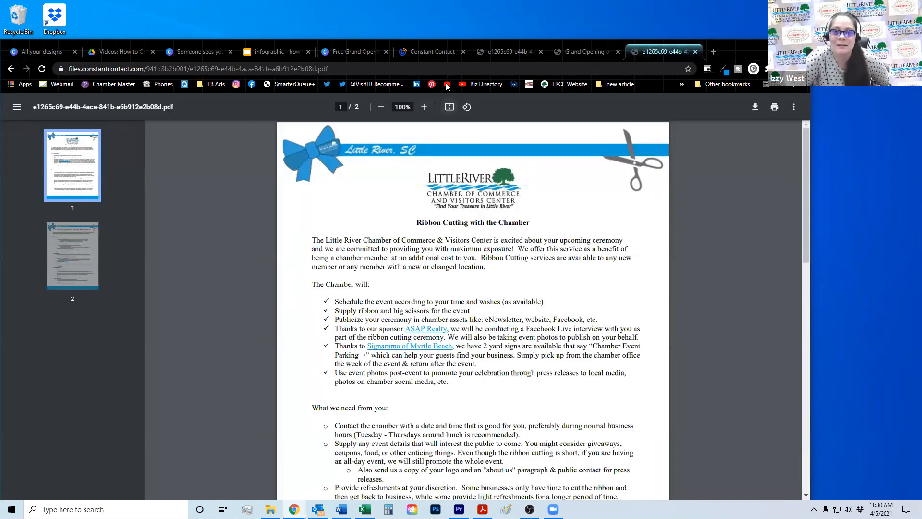
Go back to the campaigns list and open the automated series "Opt-in: RC Checklist for Biz" to check its trigger and email.
click(432, 52)
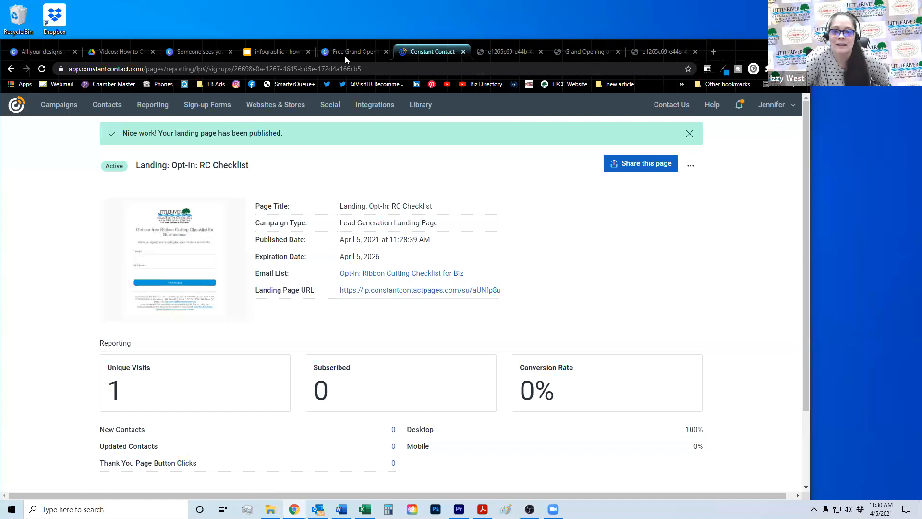
click(54, 105)
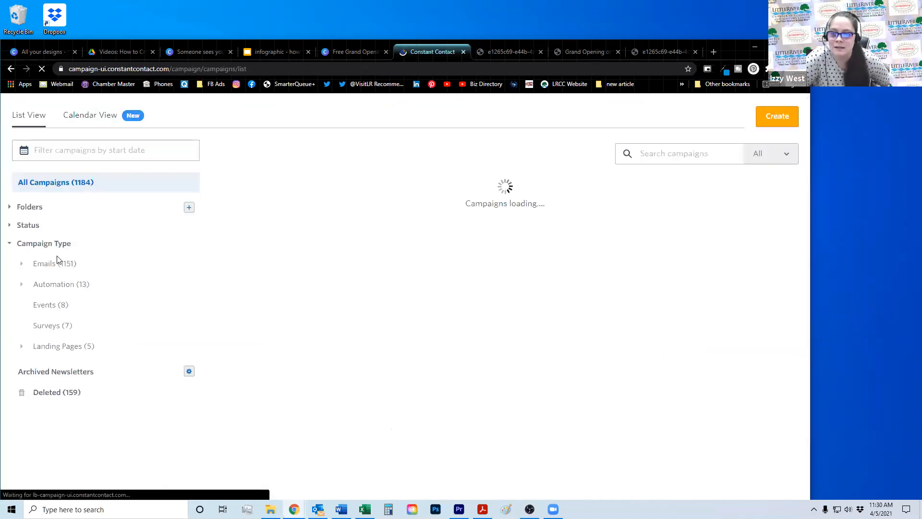
click(57, 307)
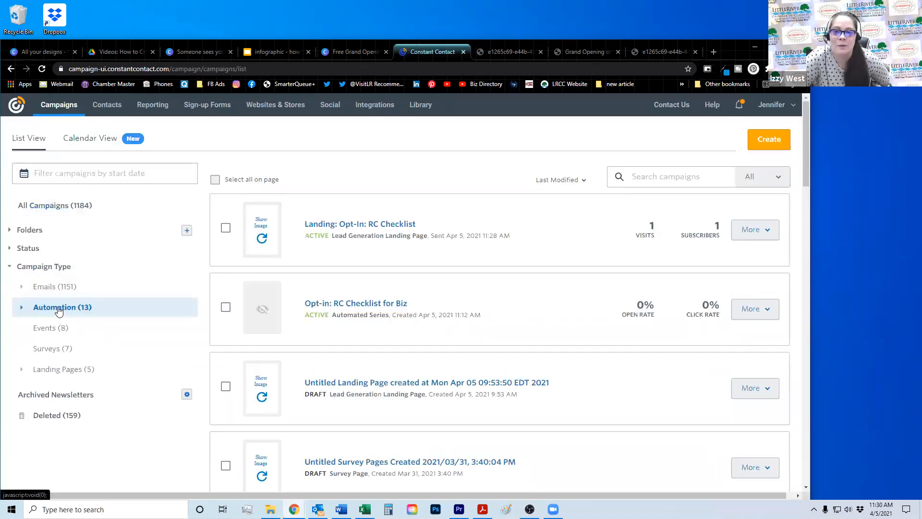
click(48, 267)
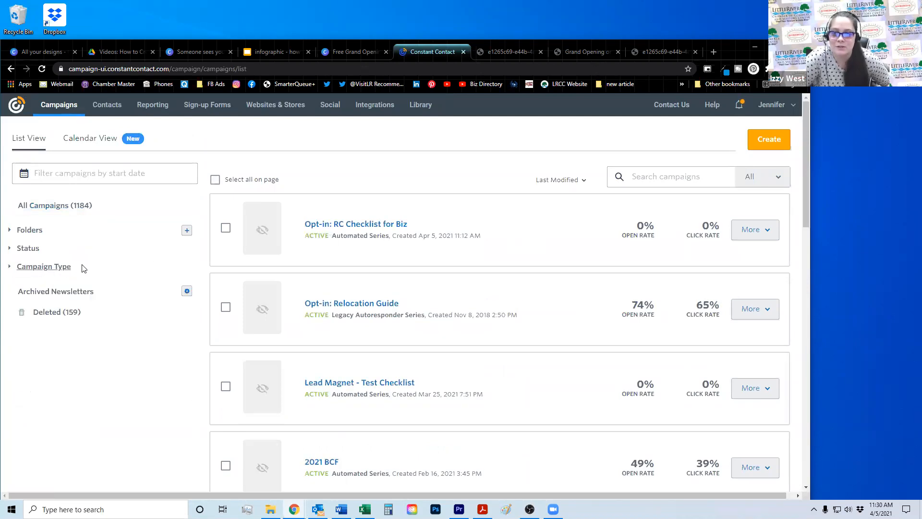
click(52, 267)
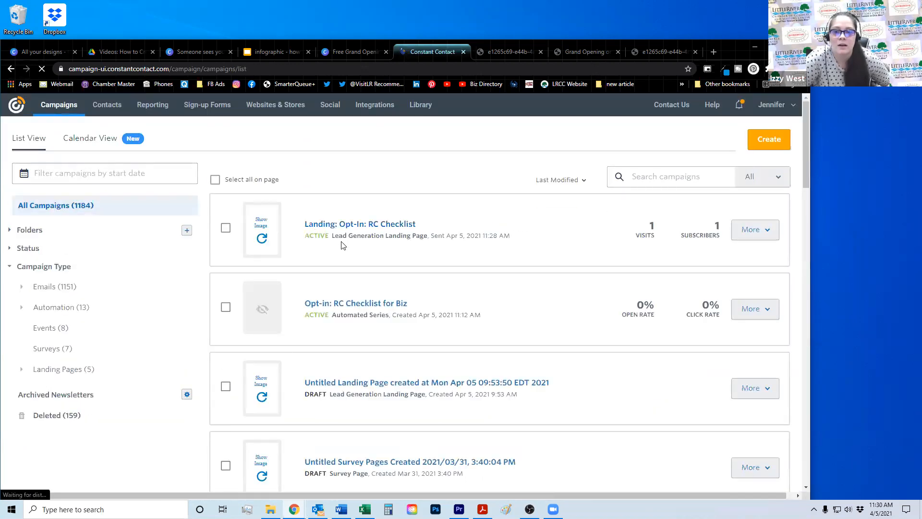
click(308, 239)
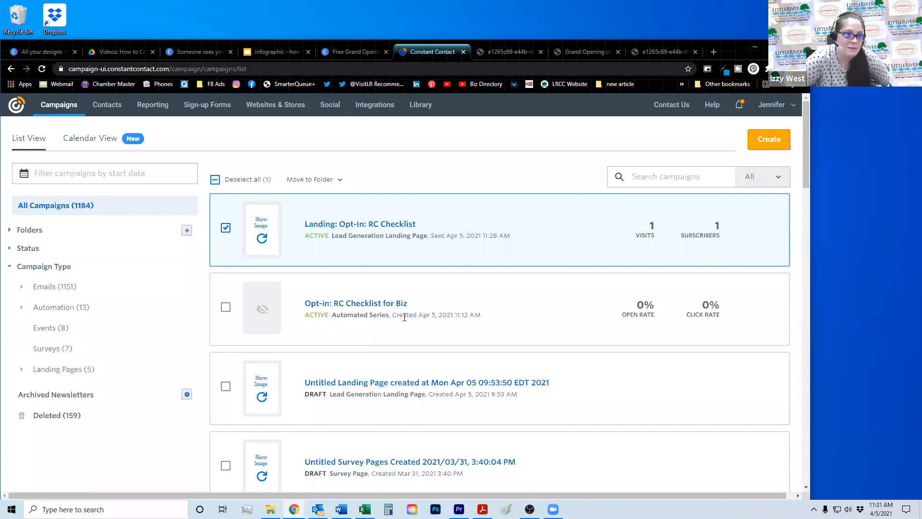
click(320, 303)
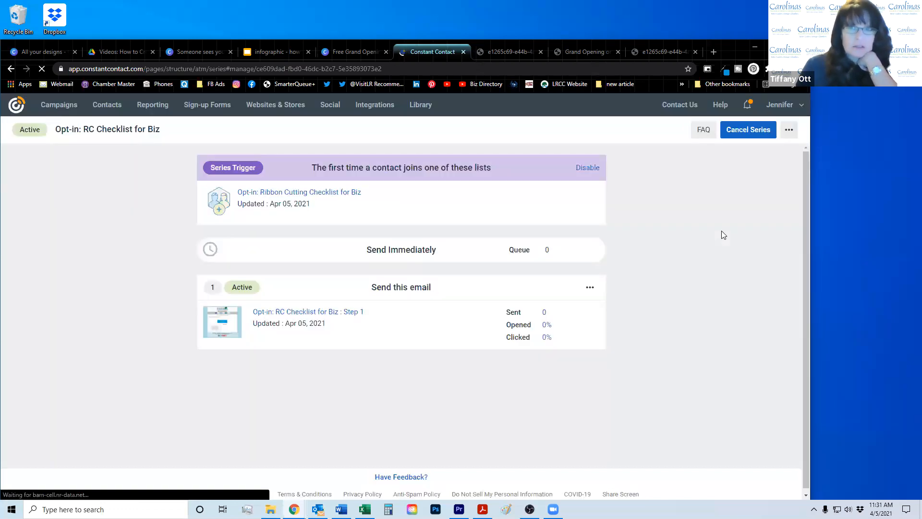
Return from the checklist PDF to the live sign-up form and switch to the Canva design "Someone sees your ad & goes to your landing page".
click(604, 50)
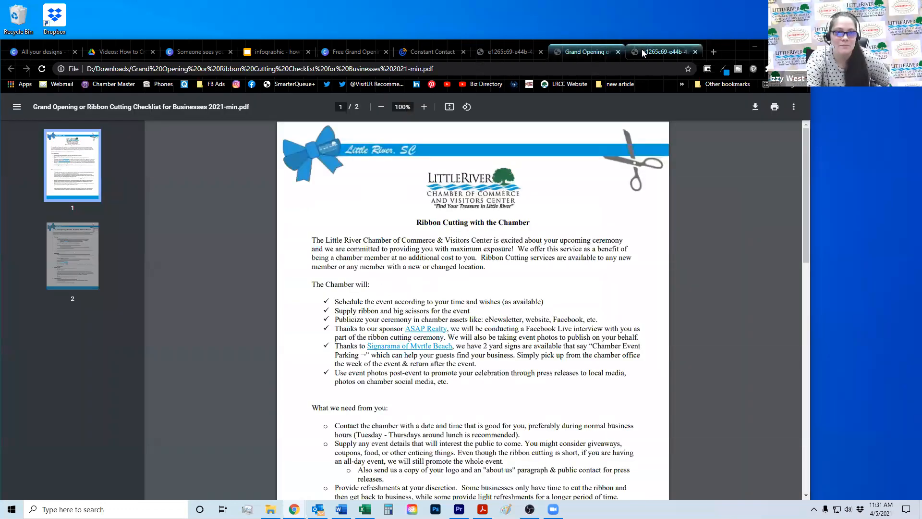
click(643, 52)
click(592, 55)
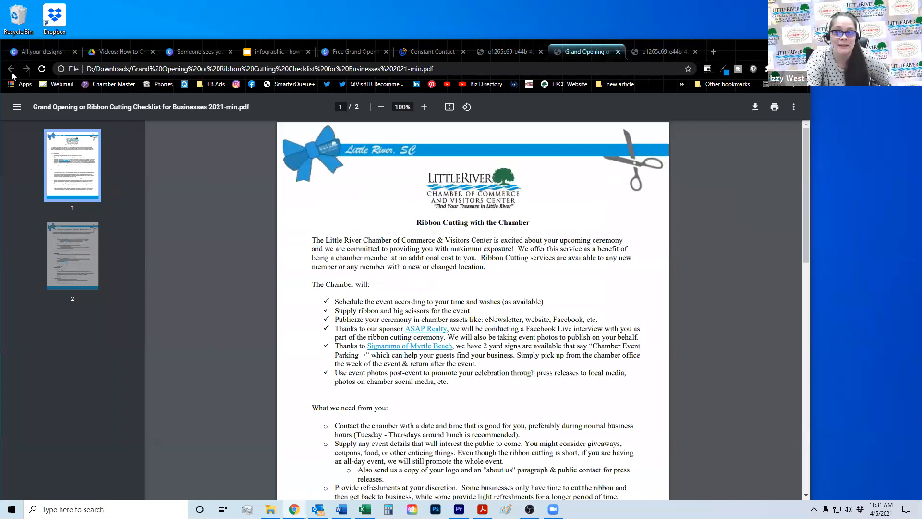
click(670, 55)
click(10, 68)
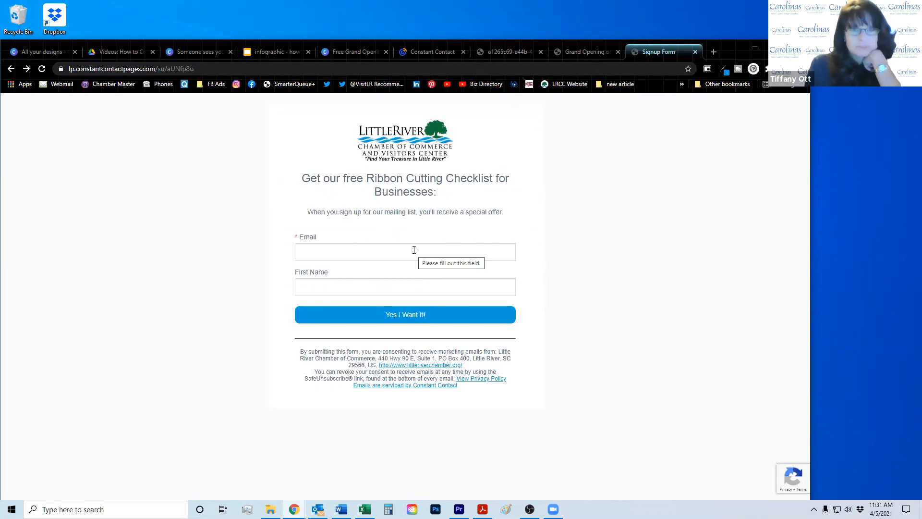
click(213, 50)
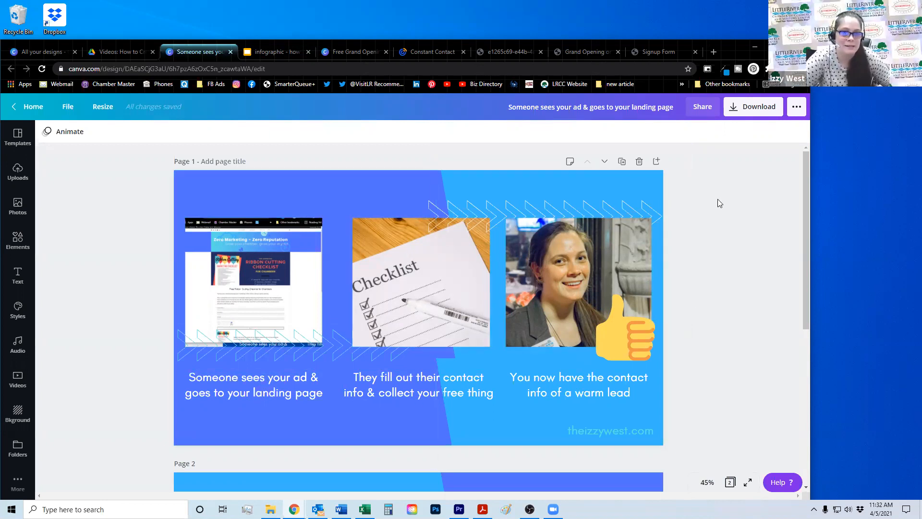
Switch back to Constant Contact and check the queue and sent figures of the automated series "Opt-in: RC Checklist for Biz".
click(650, 53)
click(593, 50)
click(509, 52)
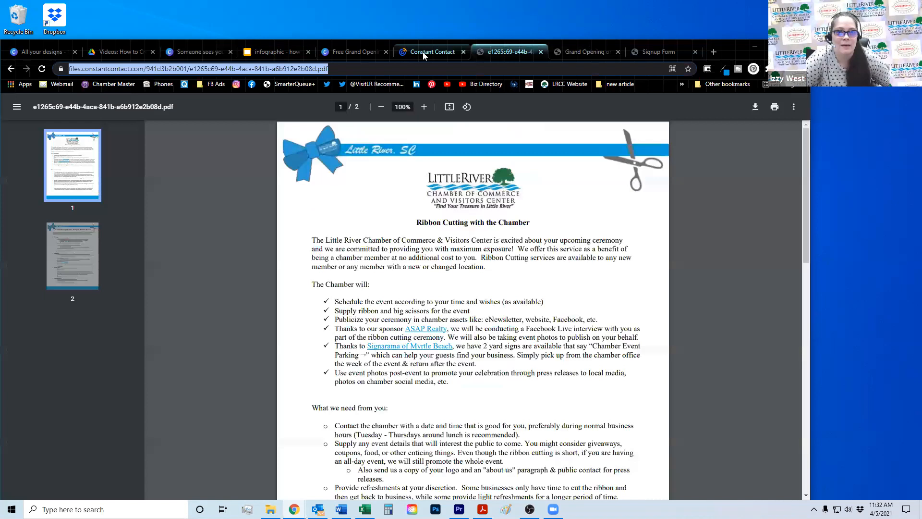
click(423, 52)
click(592, 288)
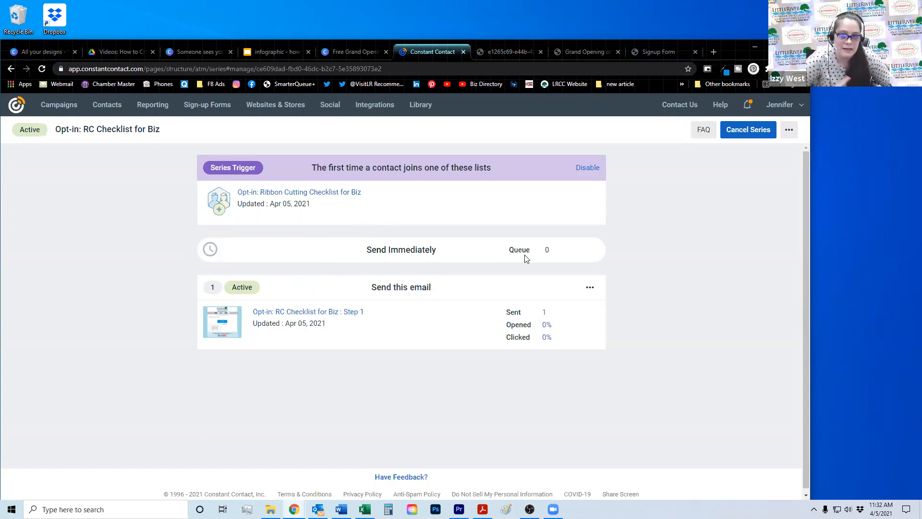
drag(545, 249, 550, 248)
click(582, 355)
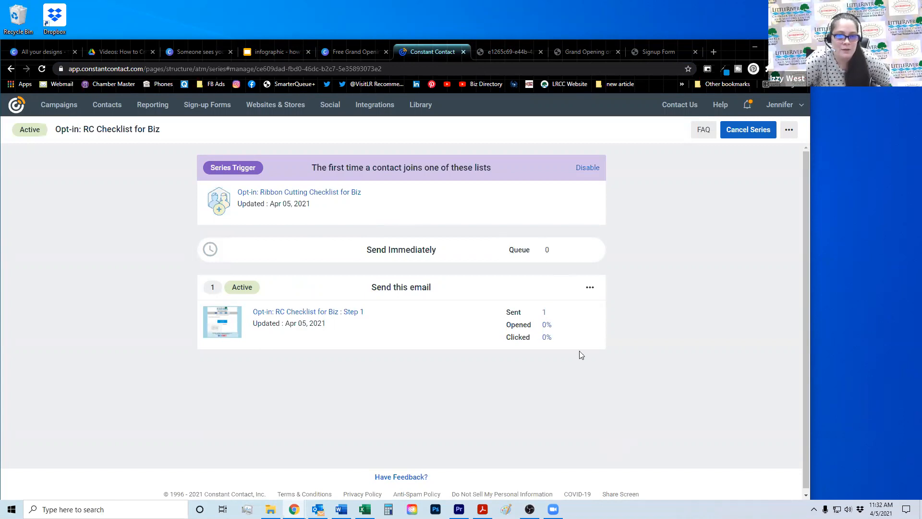
drag(543, 315, 549, 318)
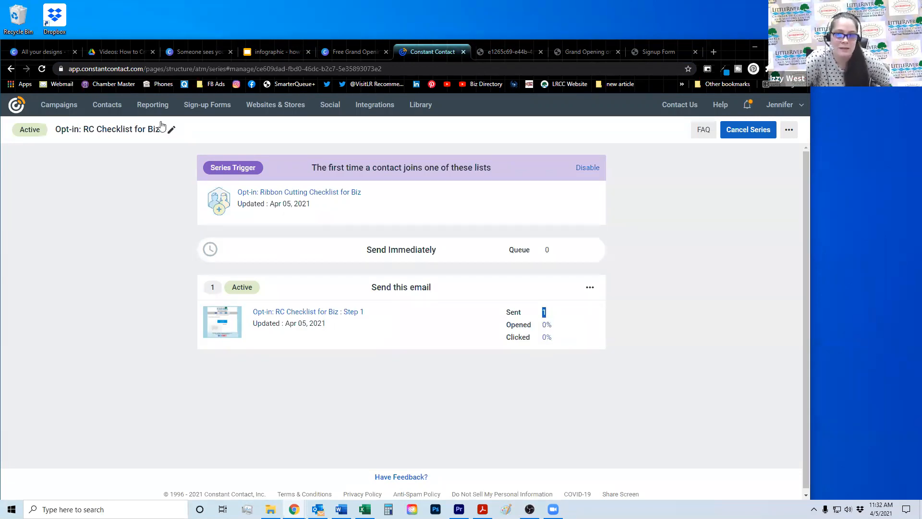
Filter the campaigns list to Automation and review the open and click rates of the automated series.
click(63, 109)
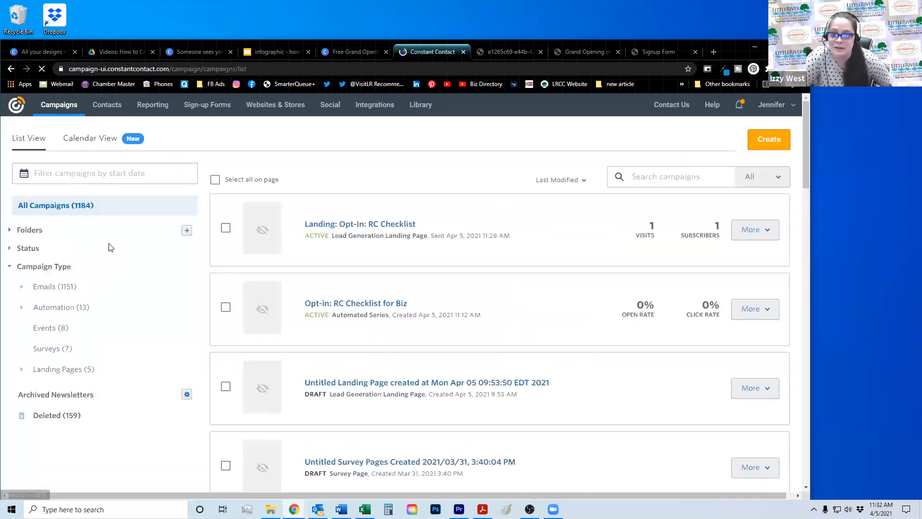
scroll(171, 261, down, 2)
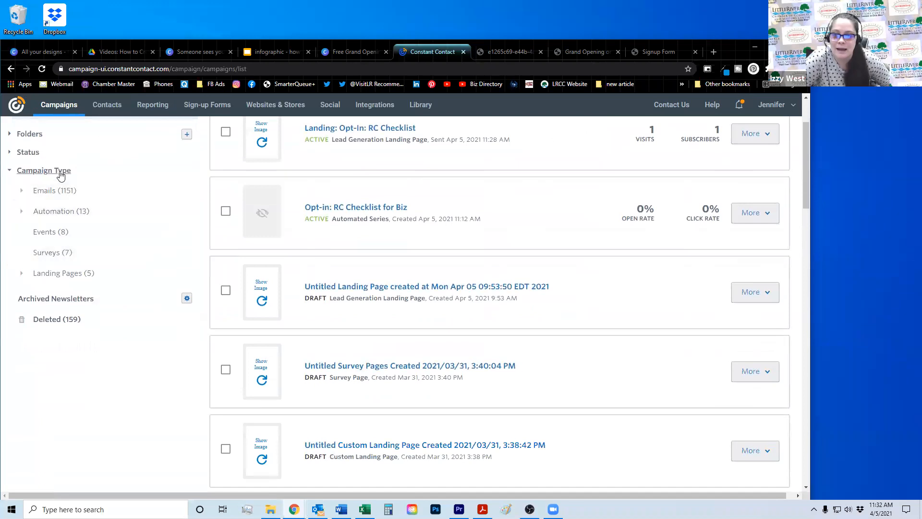
click(89, 215)
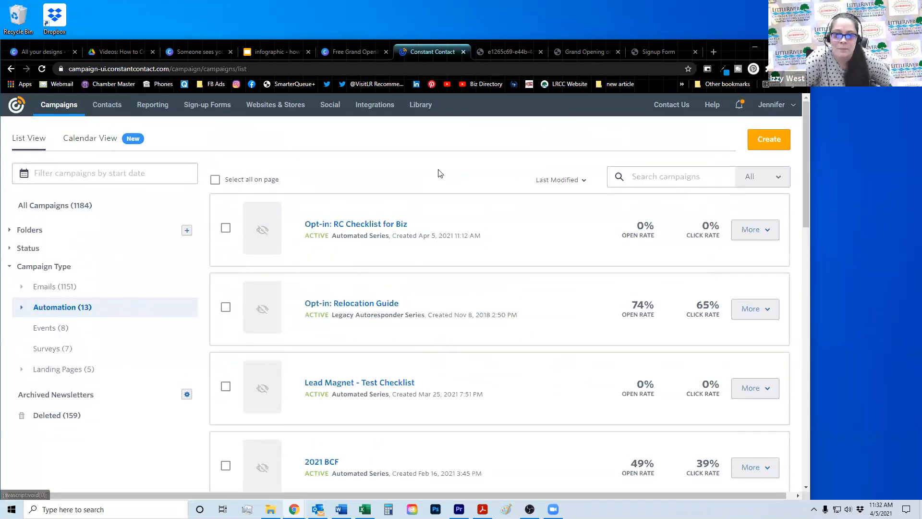
scroll(406, 183, down, 2)
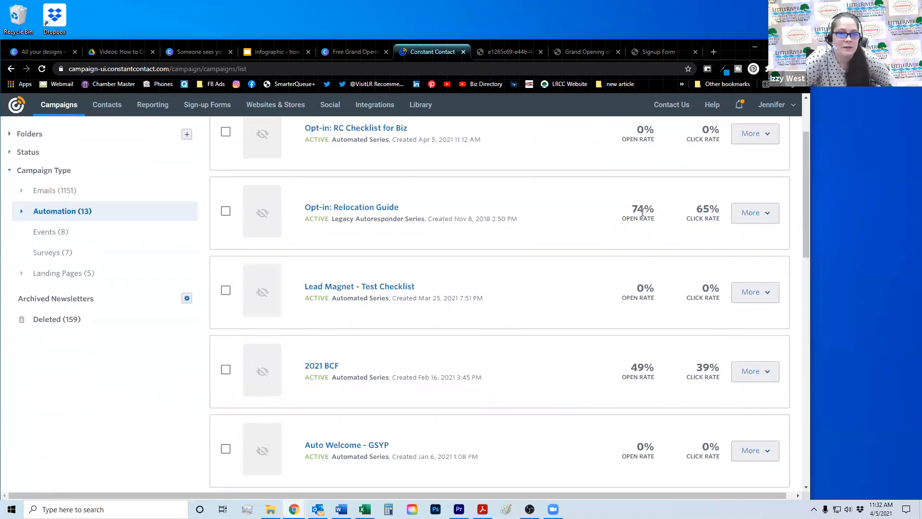
scroll(635, 211, up, 2)
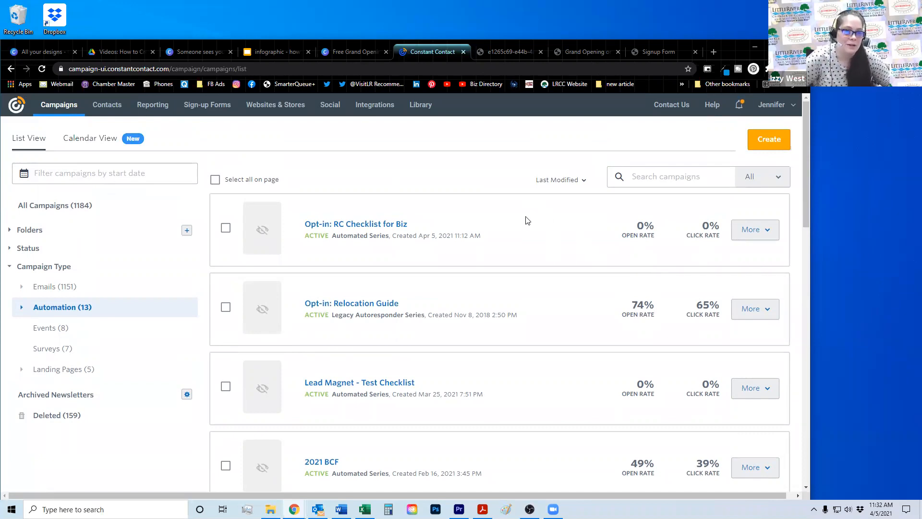
Move the Canva "Free Grand Opening Checklist" browser tab after the sign-up form tab and show page 1 of the design.
click(513, 52)
click(428, 55)
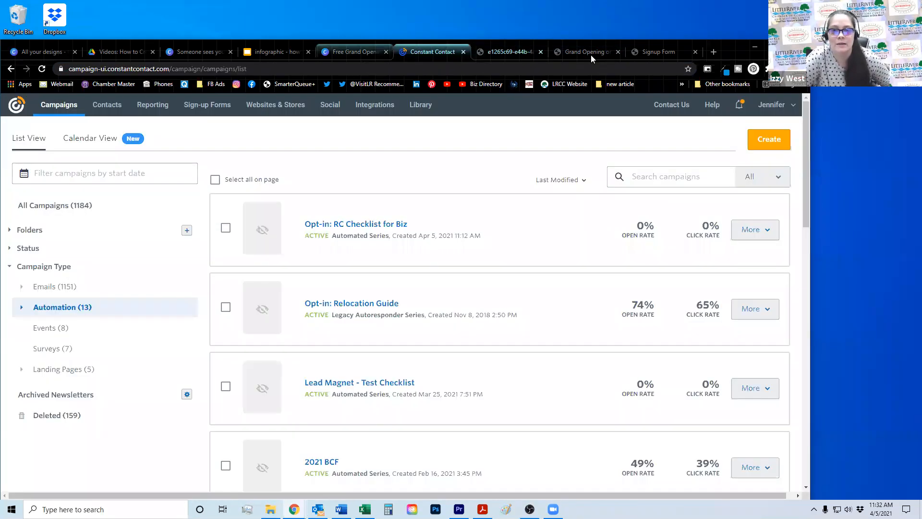
drag(340, 52, 664, 55)
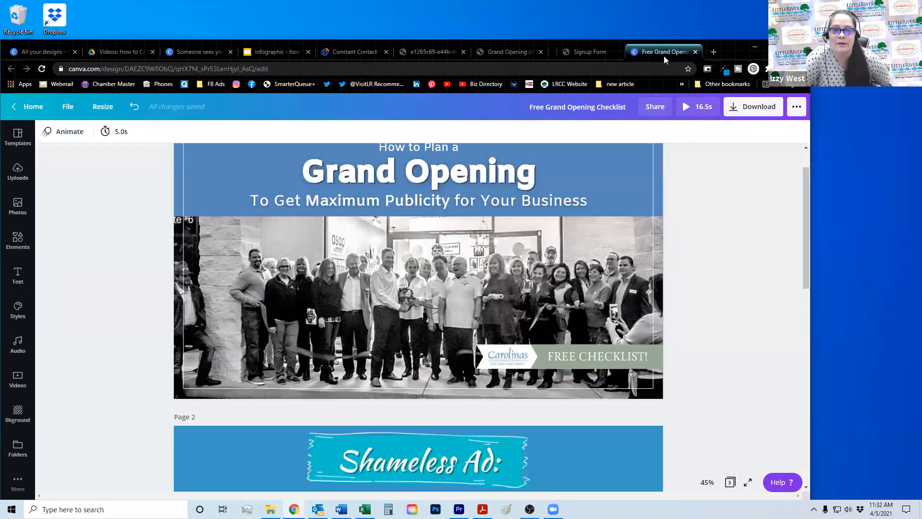
click(581, 52)
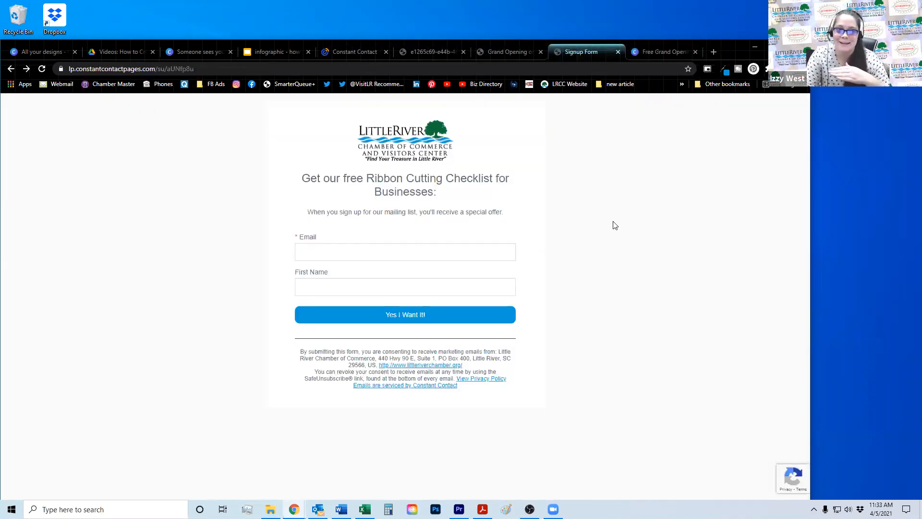
click(650, 53)
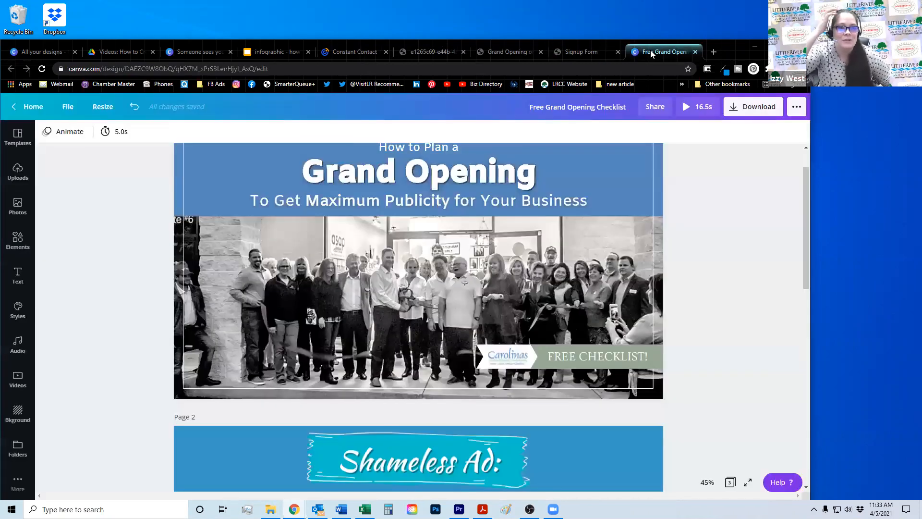
scroll(777, 245, up, 2)
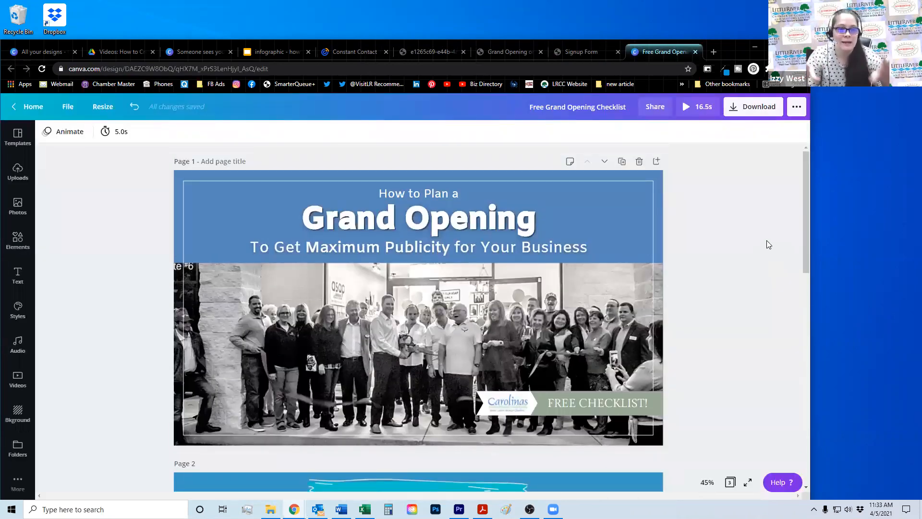
Set the design's share link to "use as template" and copy the link.
click(657, 110)
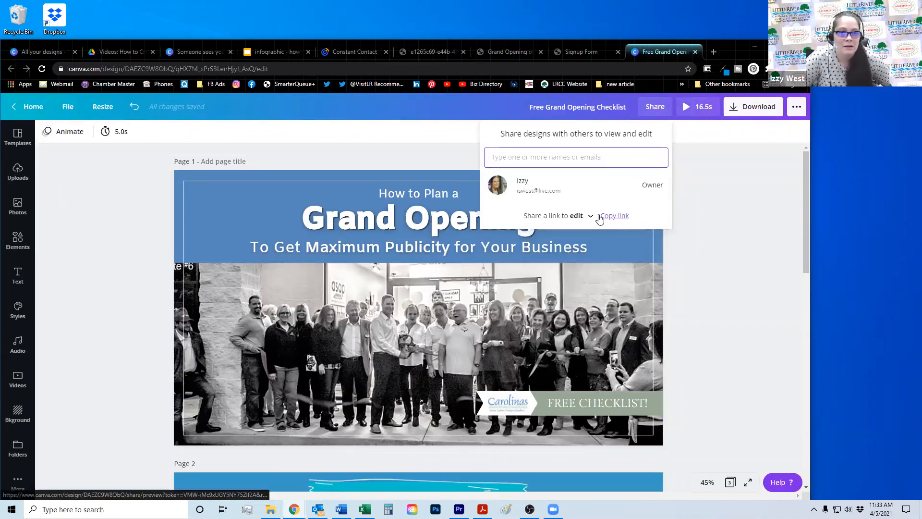
click(592, 215)
click(590, 236)
click(633, 216)
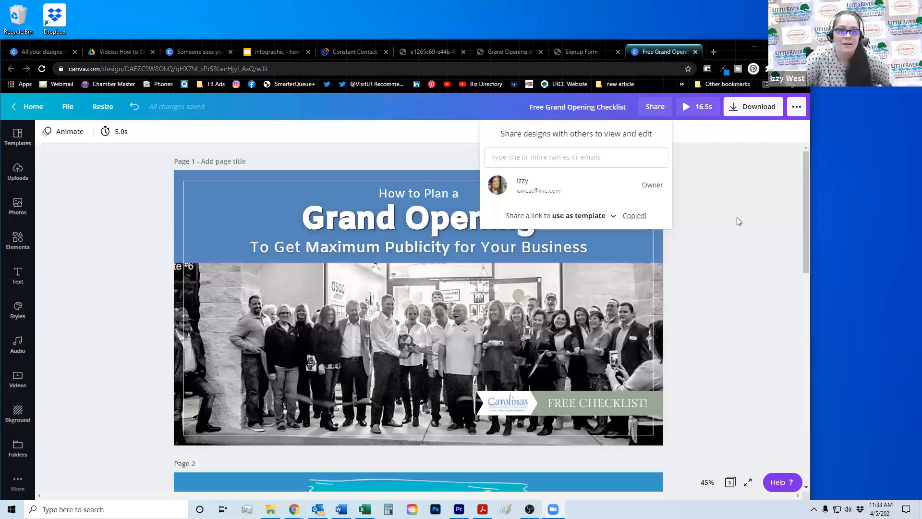
click(740, 220)
Look through the design's promotional pages for chamber-specific Canva templates and the lead magnet tutorial video series, returning to page 1.
scroll(745, 219, down, 1)
scroll(745, 218, up, 1)
scroll(754, 217, down, 2)
scroll(753, 217, up, 2)
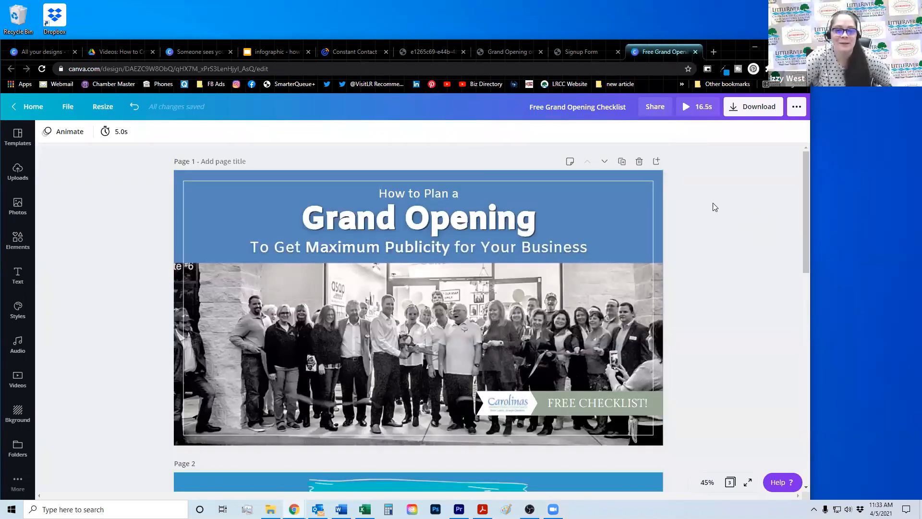
scroll(682, 330, down, 5)
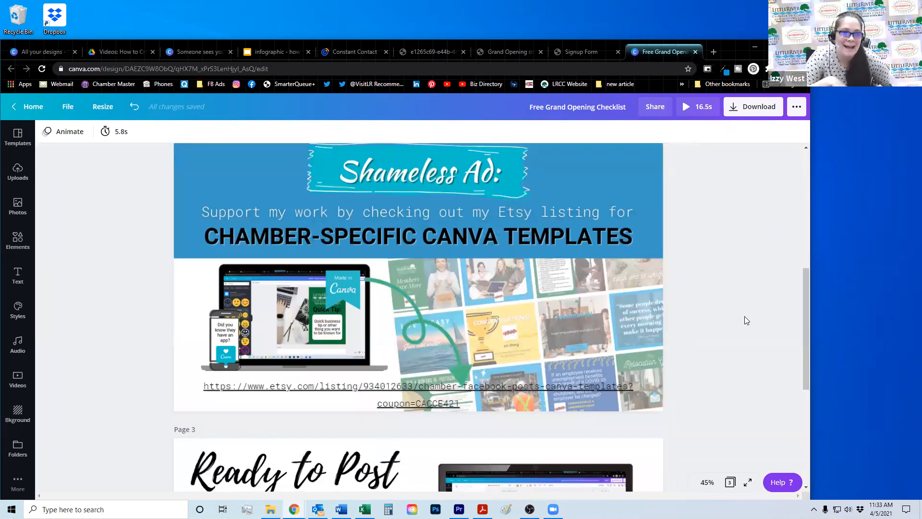
scroll(747, 310, up, 1)
scroll(752, 310, up, 1)
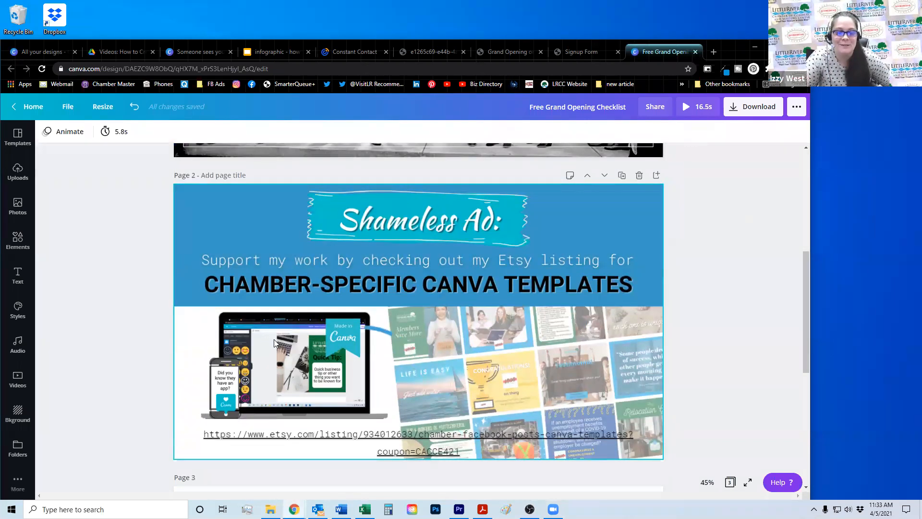
scroll(693, 319, down, 6)
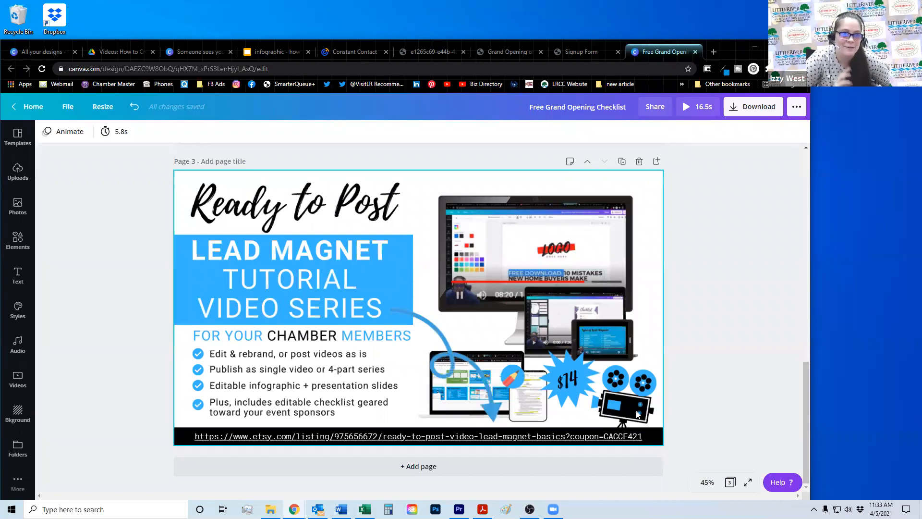
scroll(675, 402, up, 2)
scroll(675, 398, up, 6)
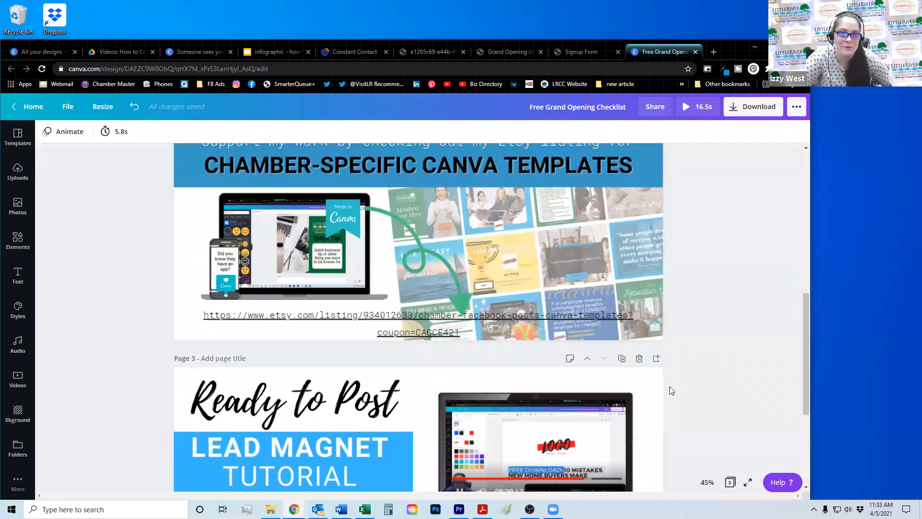
scroll(721, 356, up, 4)
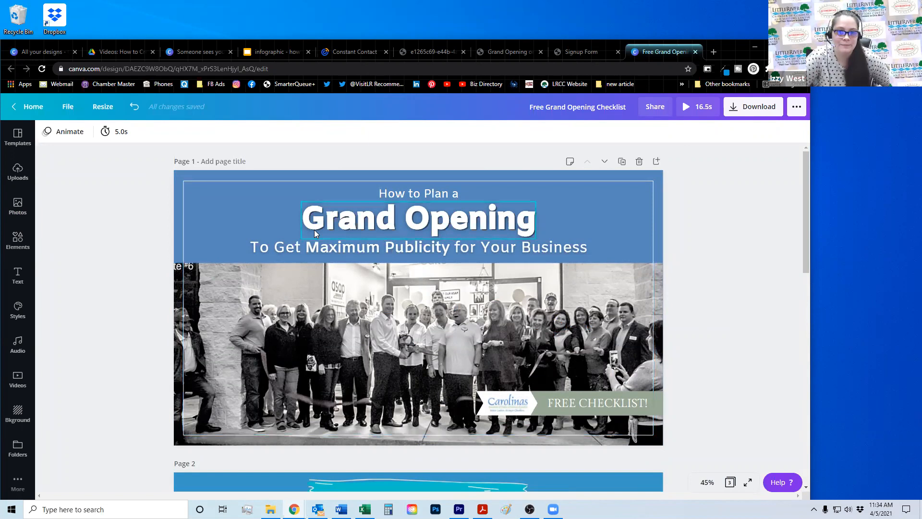
Duplicate page 1 of the design and recolor the copy's blue header background to the sampled brand blue #009cdc.
click(622, 163)
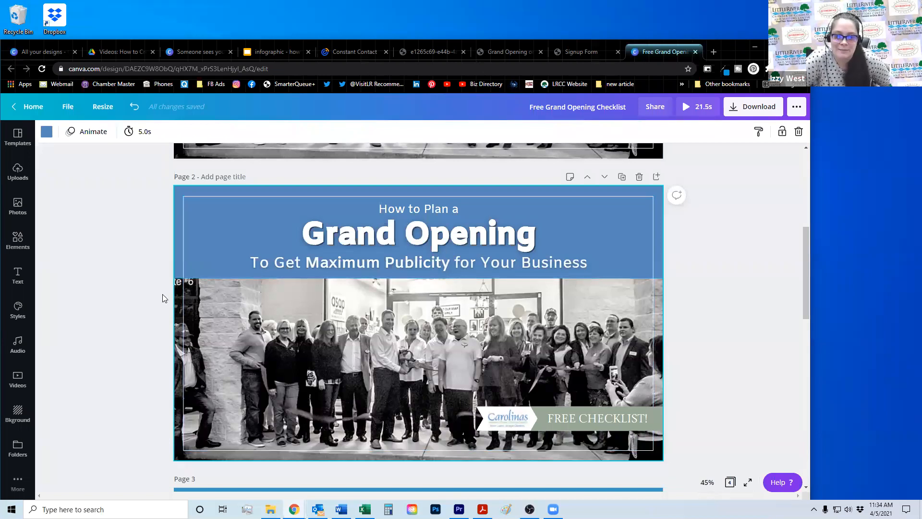
click(47, 132)
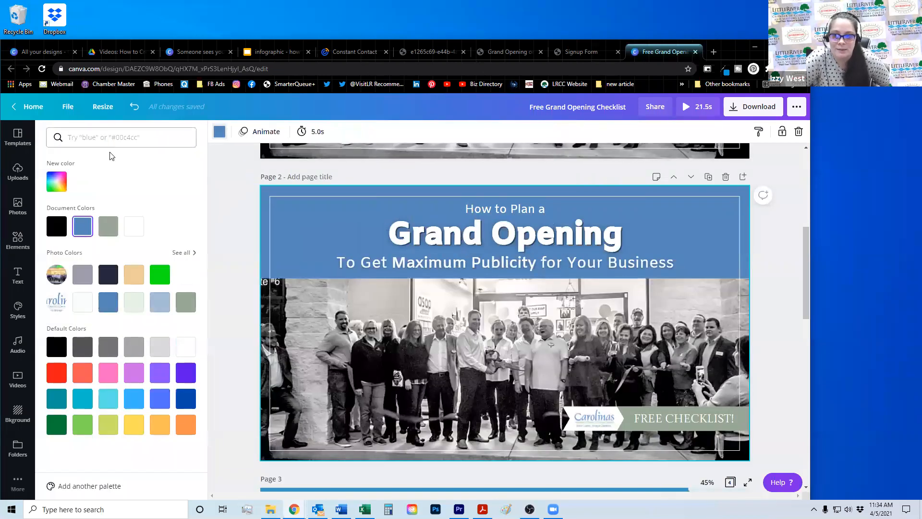
click(725, 69)
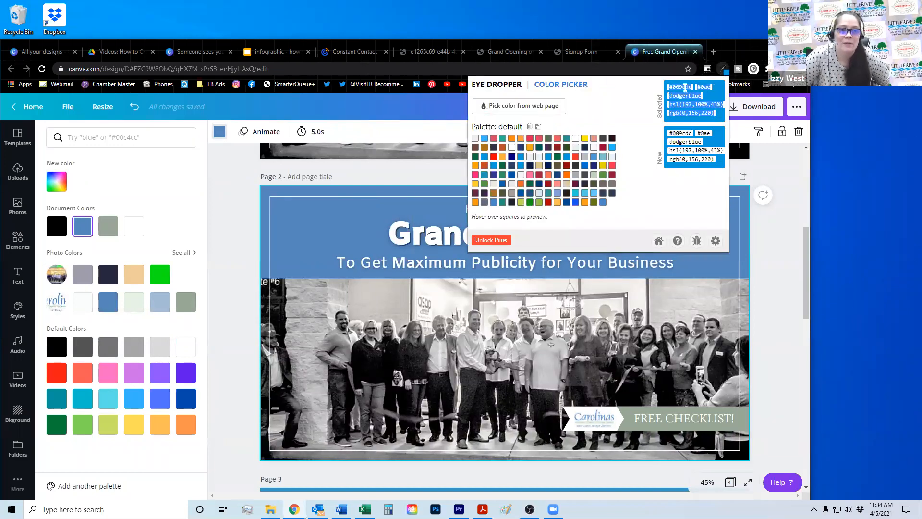
click(56, 183)
double_click(136, 280)
key(ctrl+v)
click(234, 274)
Delete the Carolinas logo on page 2, search the uploads for "lrcc" and insert the Little River chamber logo with black text and green tree.
click(507, 417)
key(Delete)
click(6, 178)
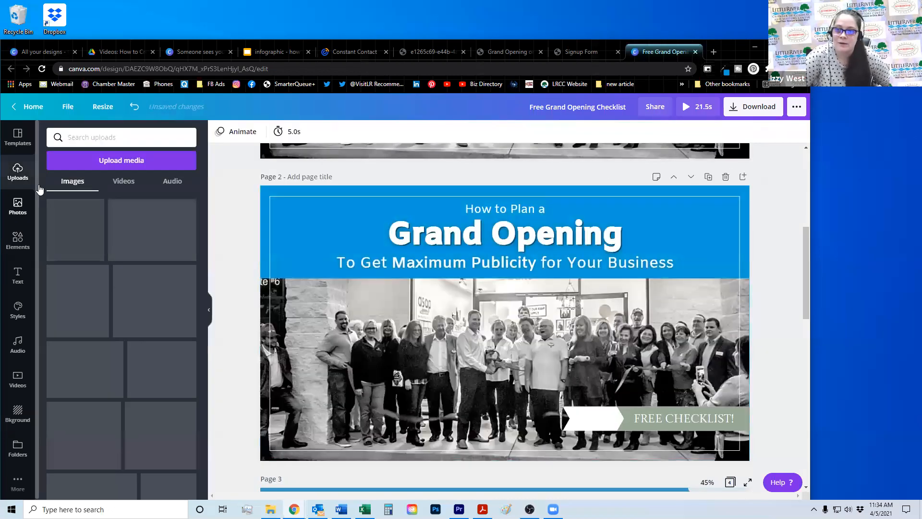
click(111, 136)
text(lrc)
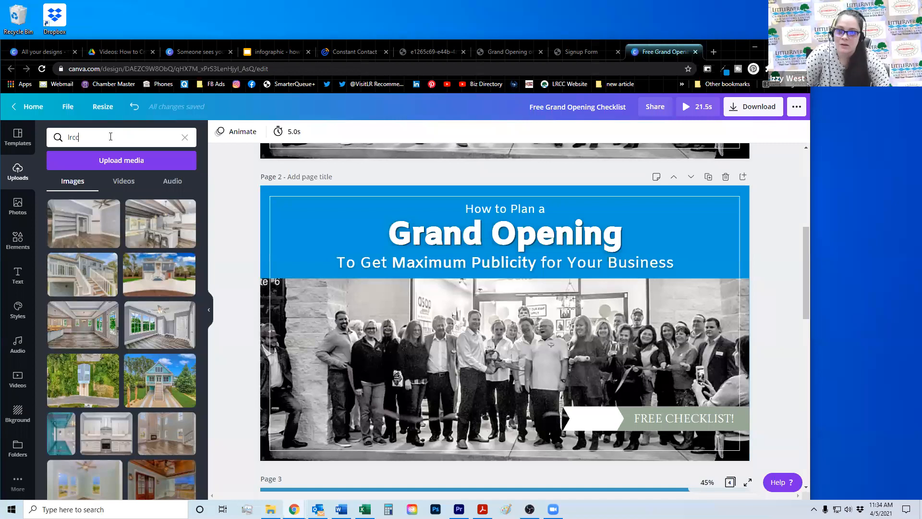
text(c)
key(Return)
click(132, 418)
key(Delete)
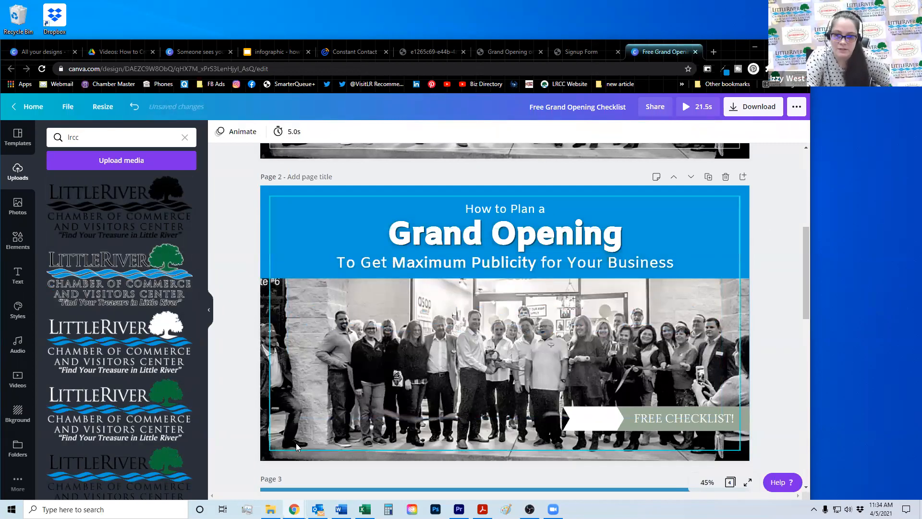
click(174, 463)
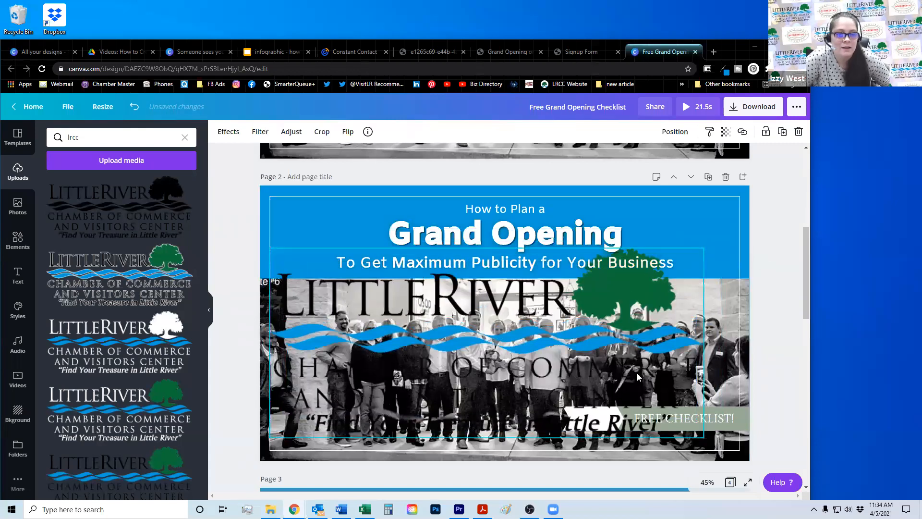
Shrink the Little River chamber logo and place it inside the white arrow beside "FREE CHECKLIST!".
drag(270, 248, 632, 406)
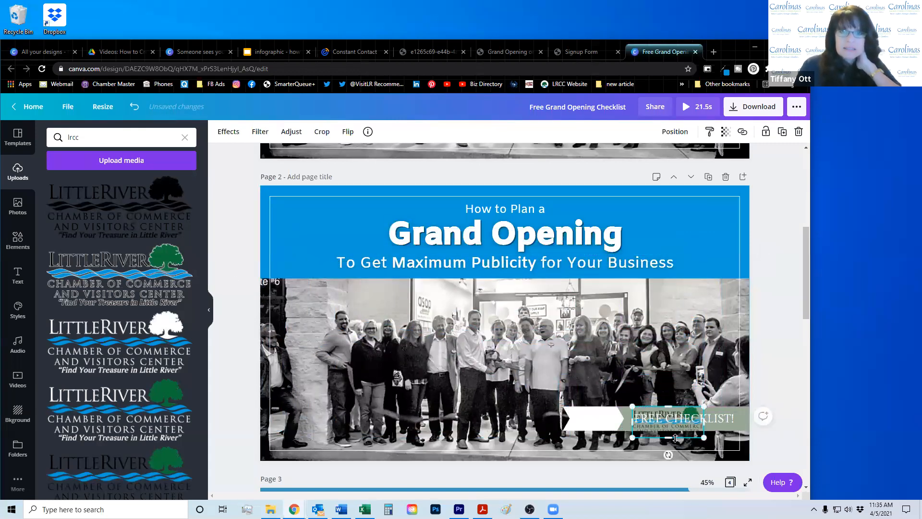
click(798, 436)
drag(690, 431, 602, 418)
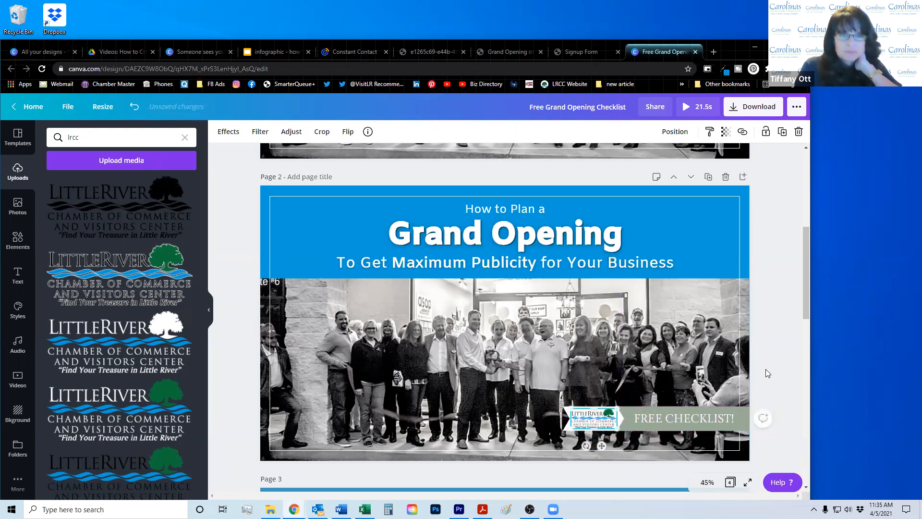
click(766, 371)
Sample the dark green #0c7038 from the Little River logo and recolor the "FREE CHECKLIST!" banner on page 2 with it.
click(726, 72)
click(547, 109)
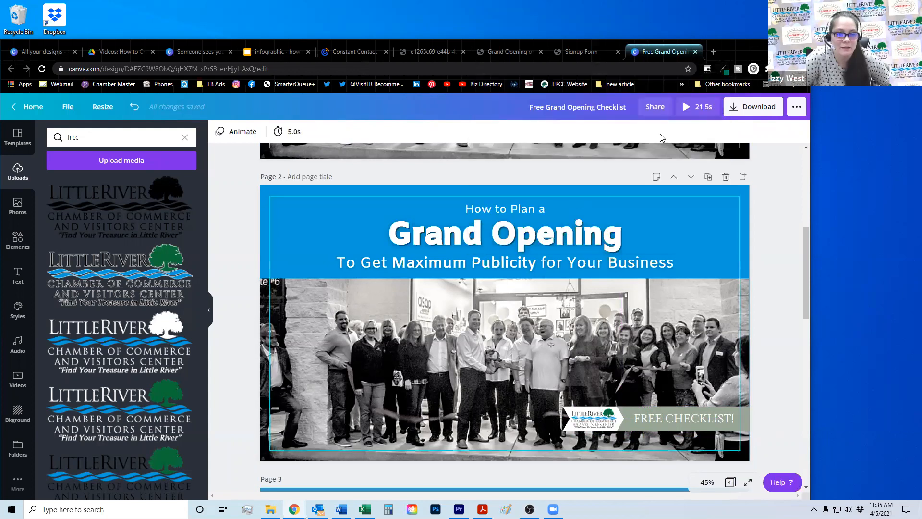
click(724, 70)
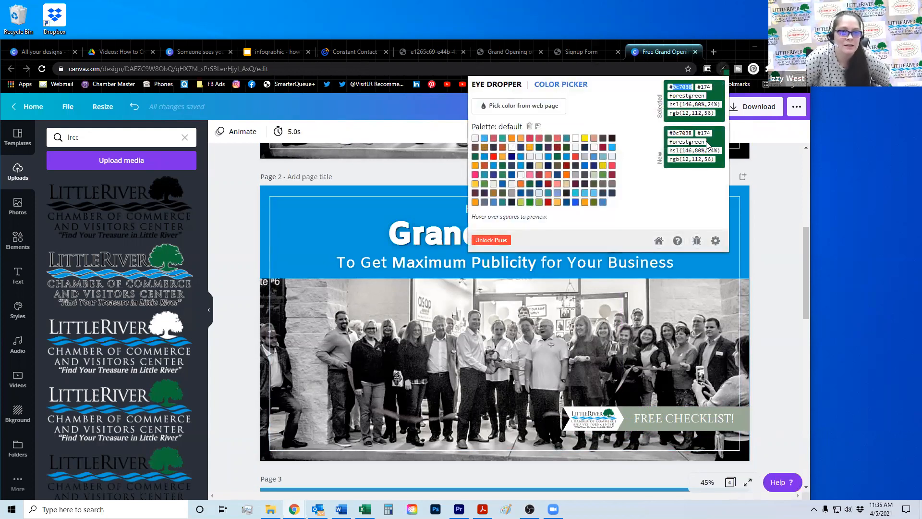
click(673, 427)
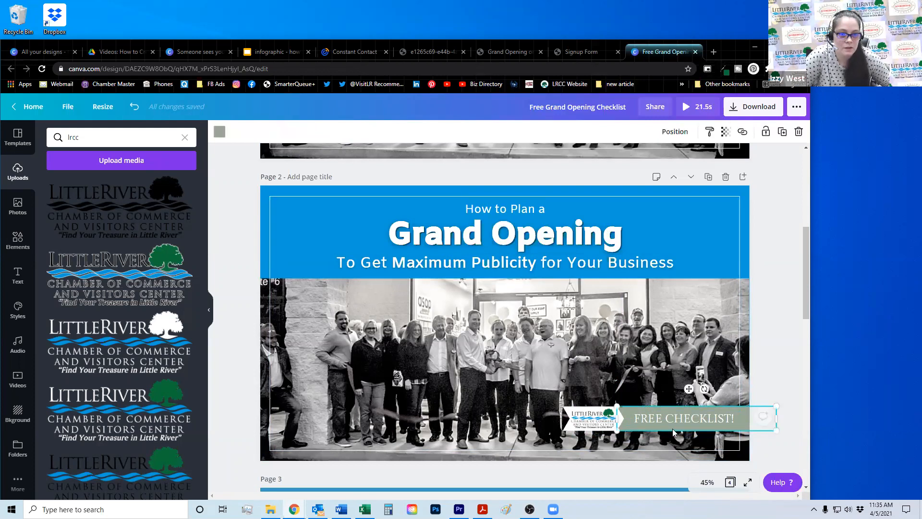
click(220, 132)
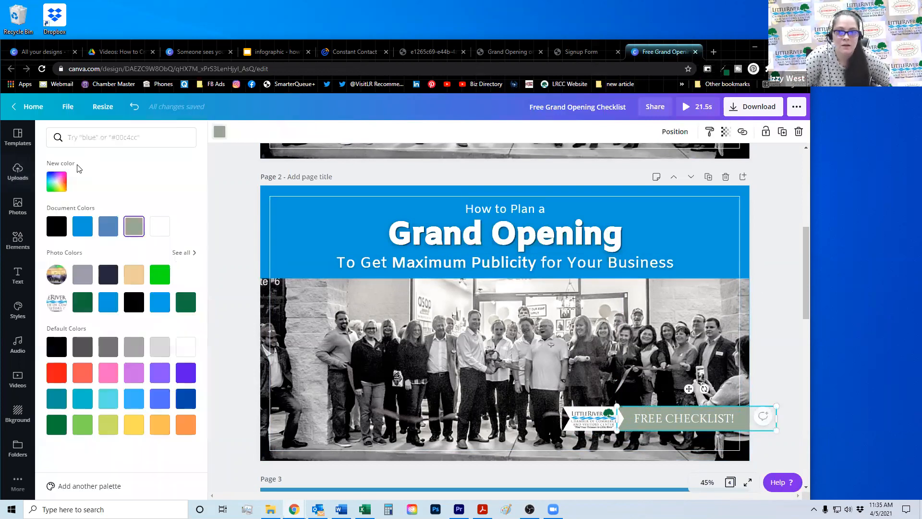
click(51, 186)
key(ctrl+v)
click(607, 261)
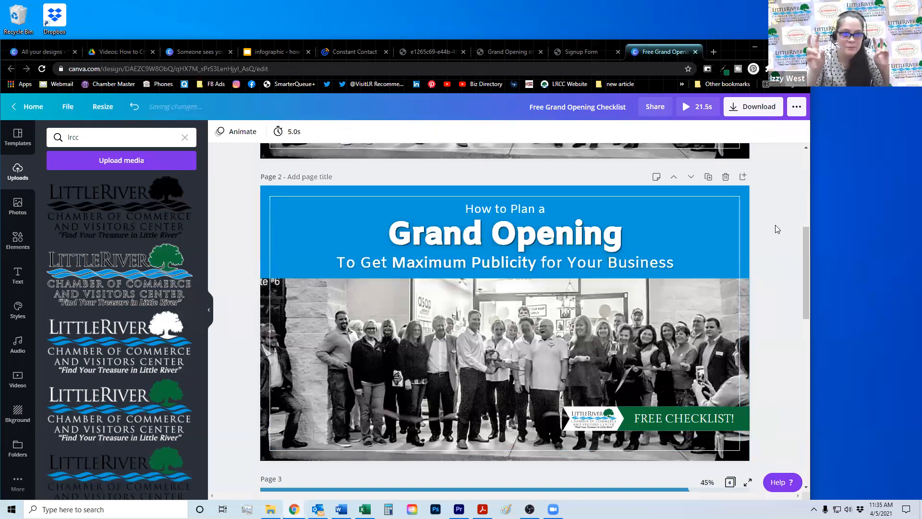
Download only page 2 of the design as a PNG and dismiss the saved-design dialog.
click(756, 110)
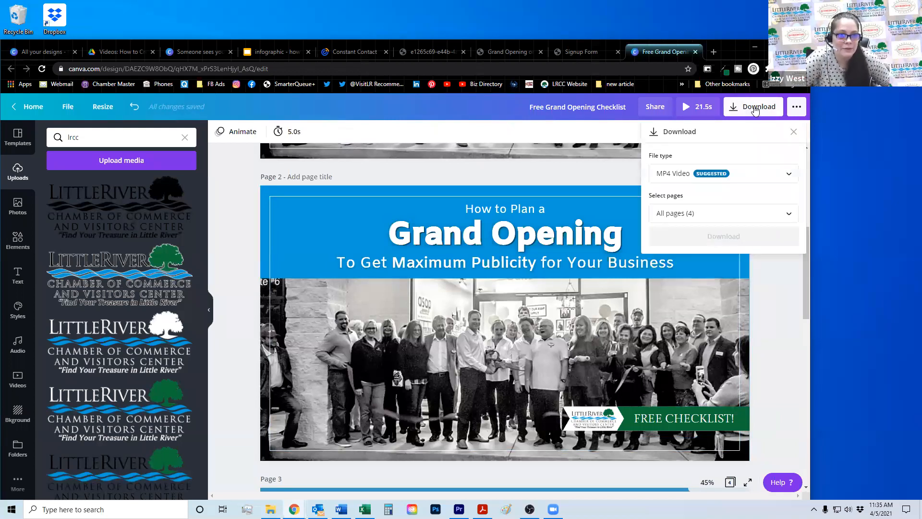
click(700, 176)
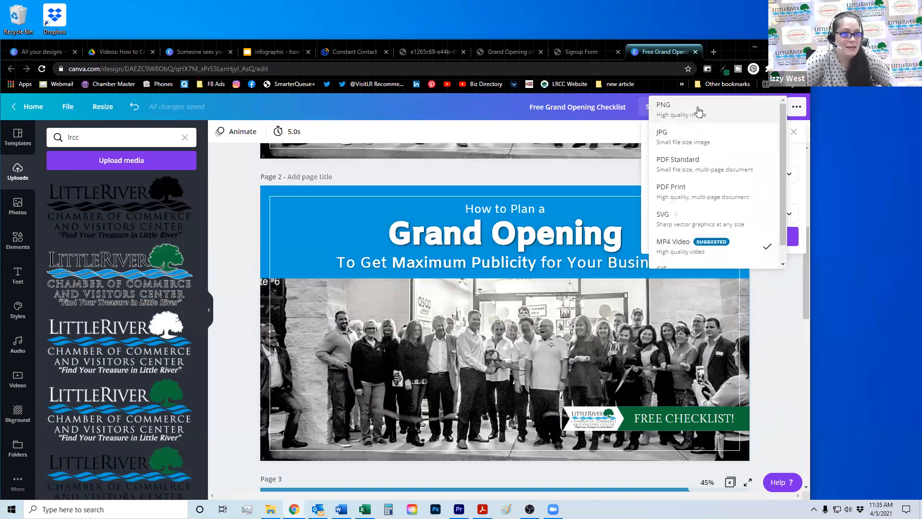
click(699, 111)
click(713, 286)
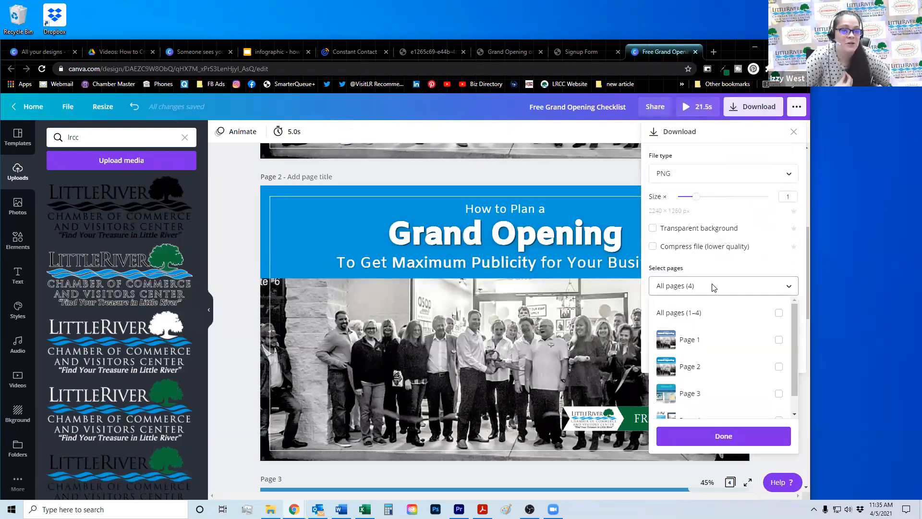
click(705, 368)
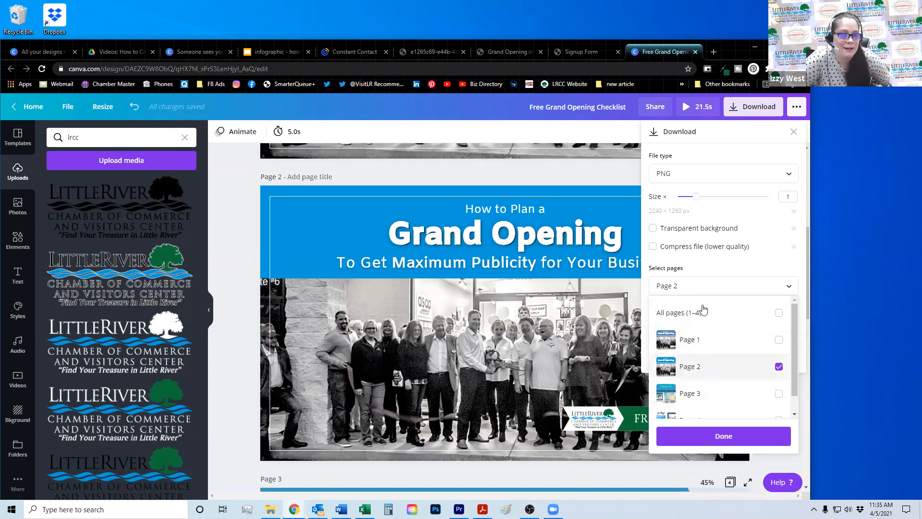
click(722, 437)
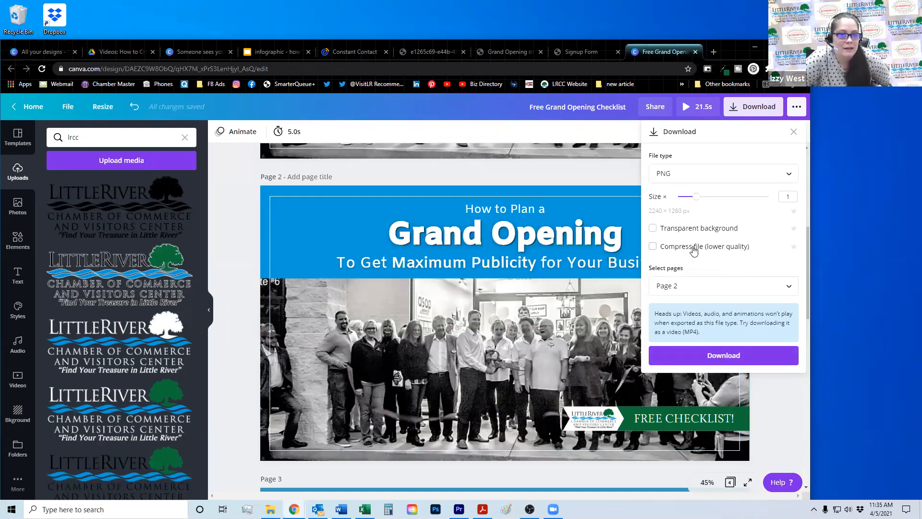
click(722, 358)
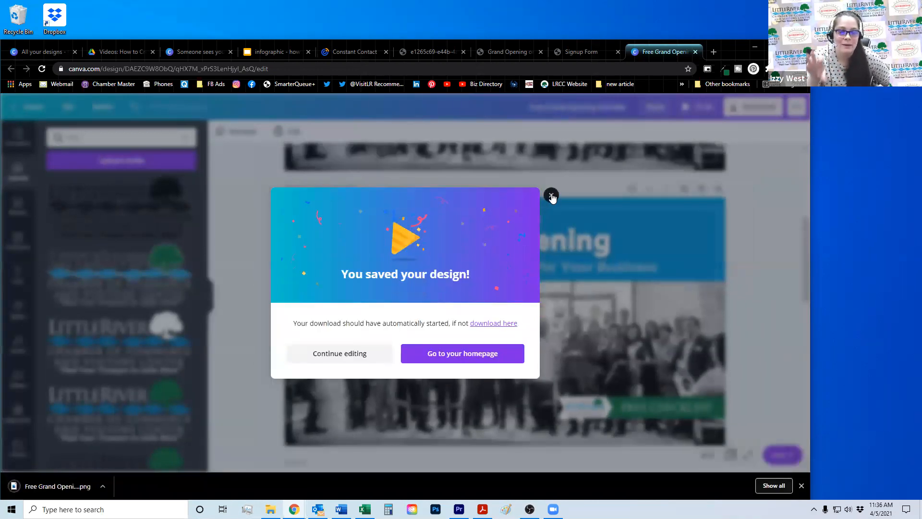
click(551, 197)
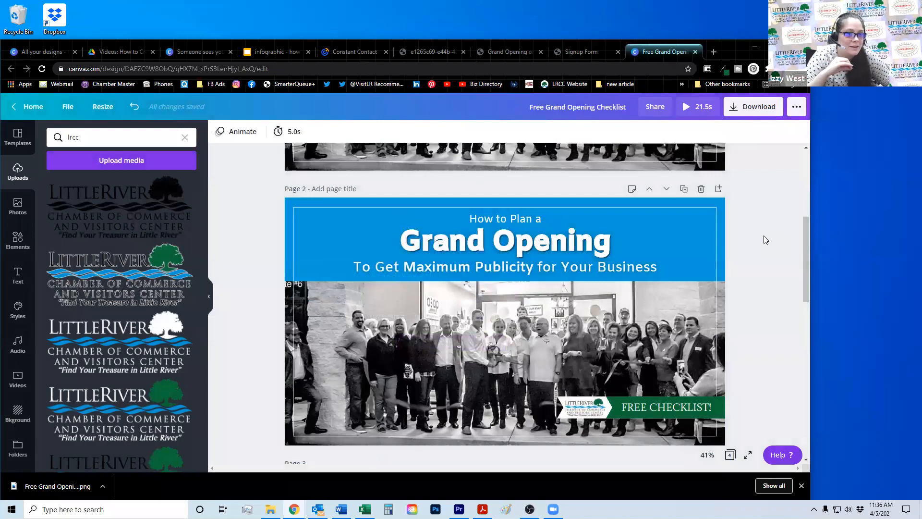
scroll(765, 239, down, 1)
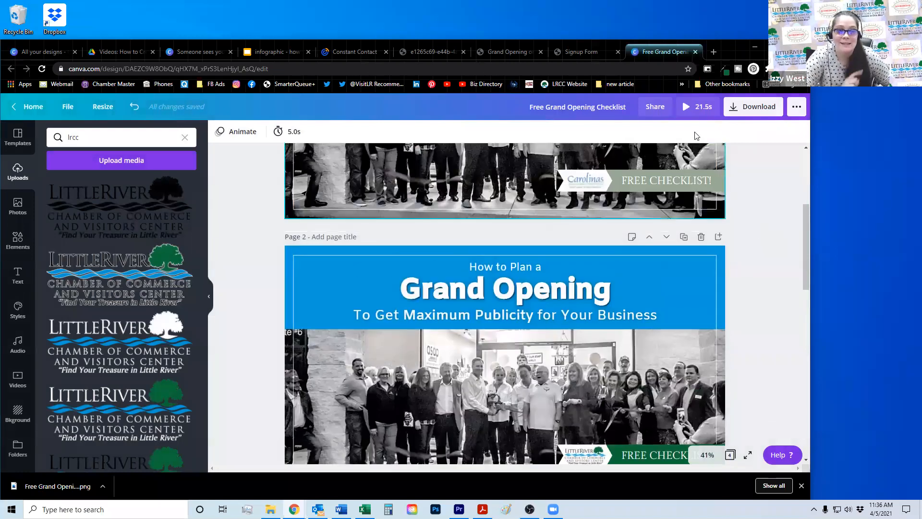
Open tinypng.com in a new browser tab, compress the downloaded Free Grand Opening Checklist PNG and download the compressed version.
click(716, 51)
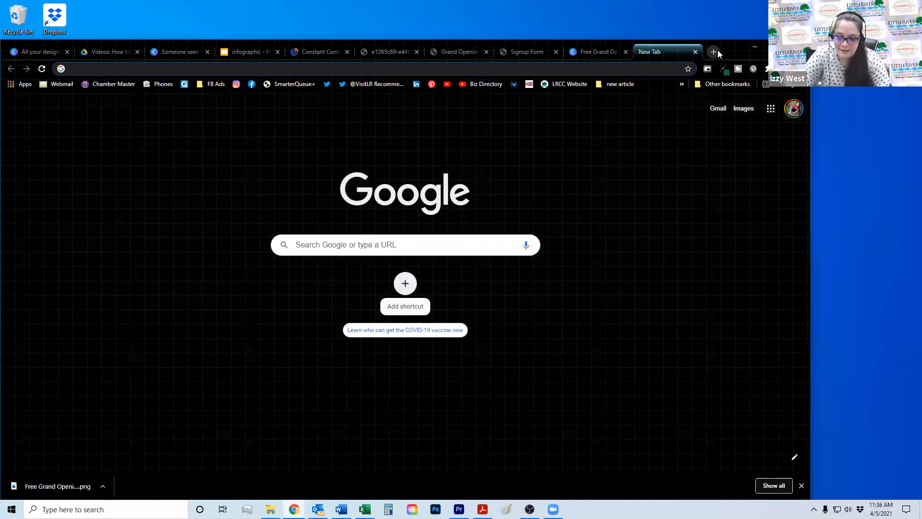
text(tinypng.com)
key(Return)
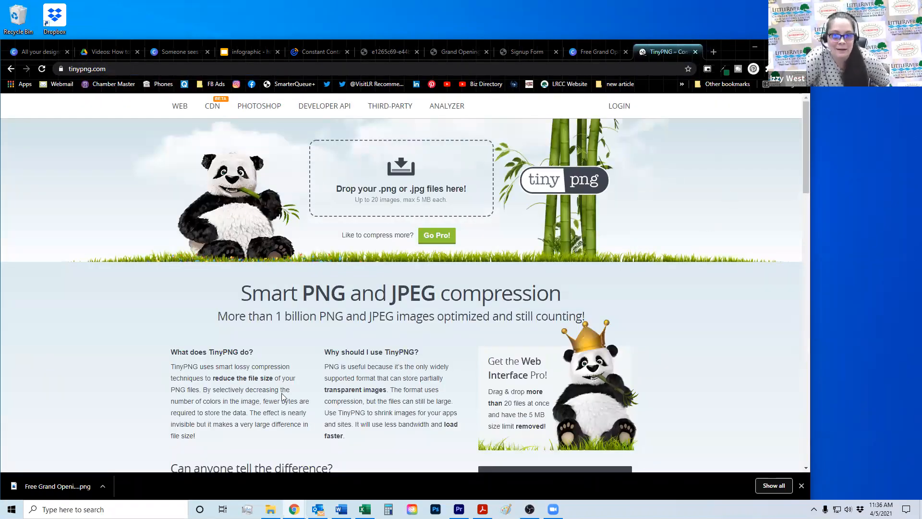
drag(80, 486, 414, 172)
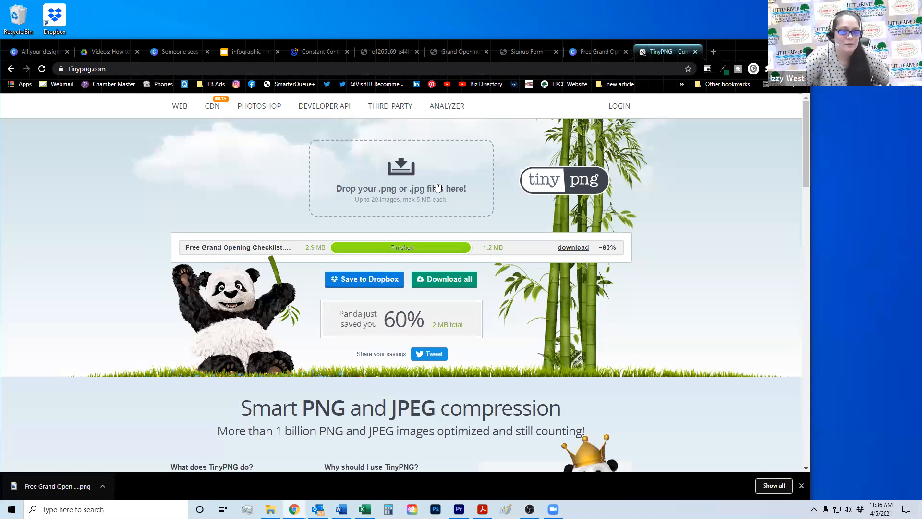
click(569, 248)
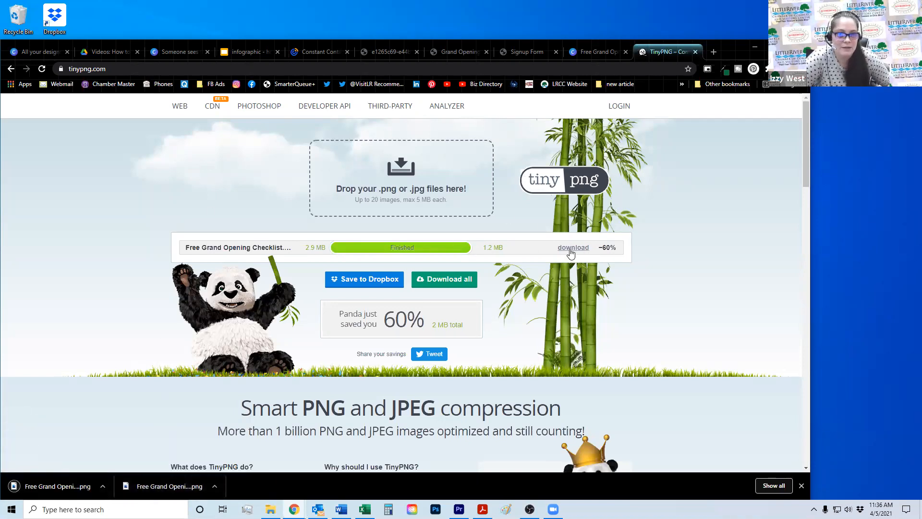
Show the downloaded checklist images in the Downloads folder, check the file details, and minimize the folder window.
right_click(63, 486)
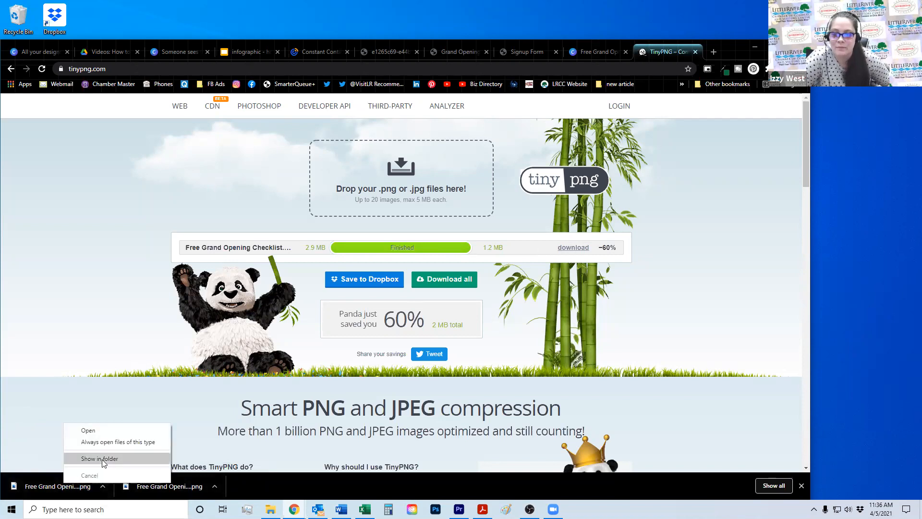
click(99, 459)
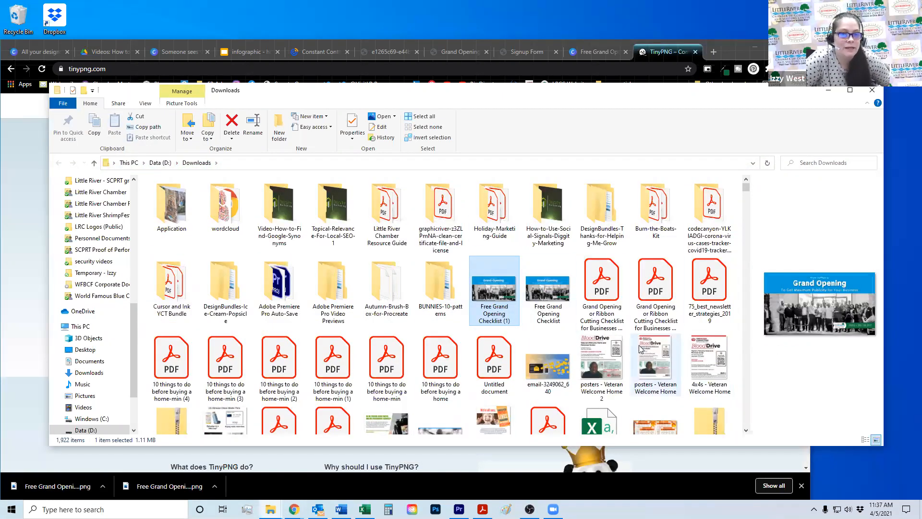
click(556, 367)
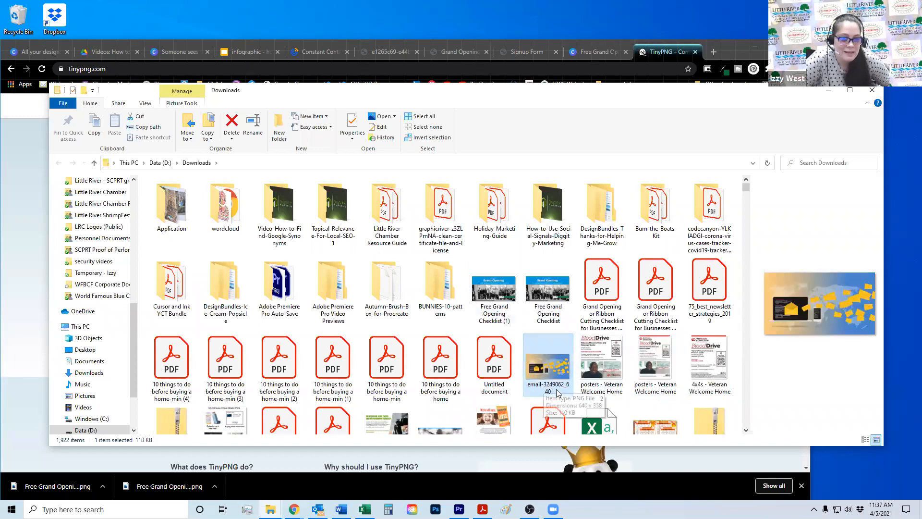
scroll(597, 358, down, 5)
scroll(597, 357, up, 5)
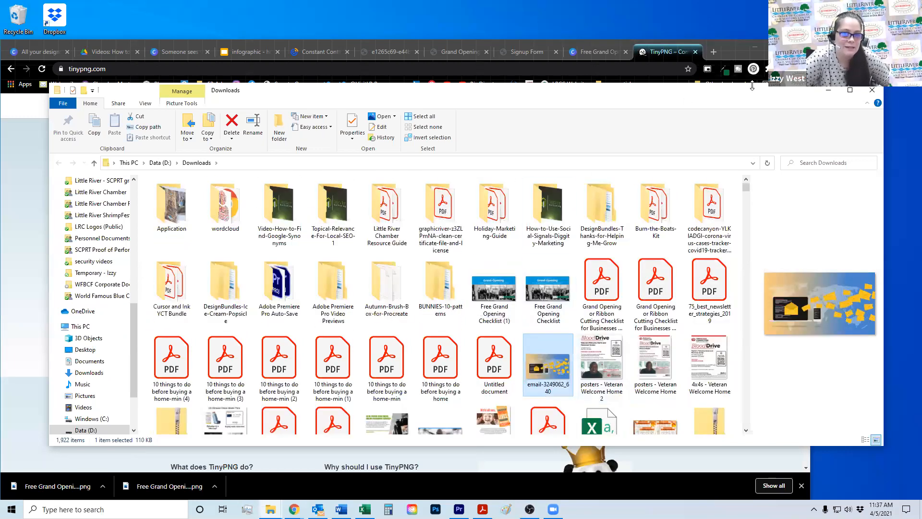
drag(739, 96, 657, 103)
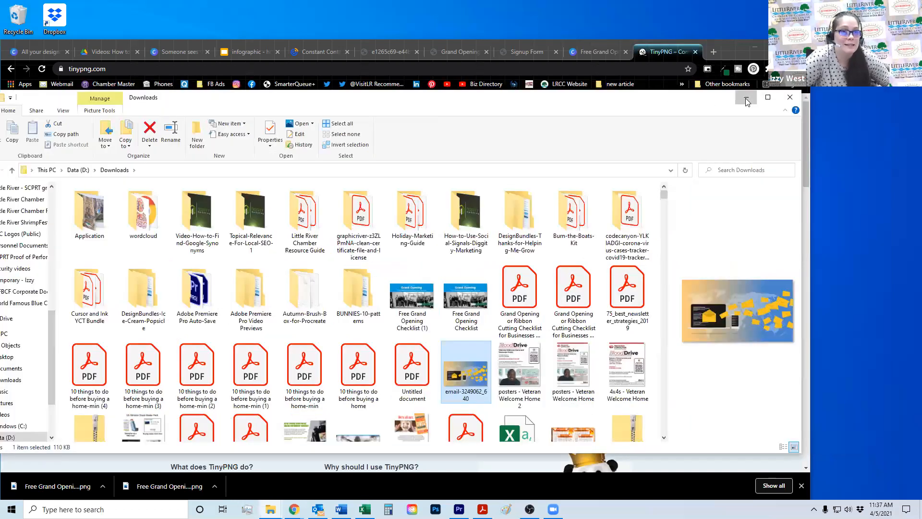
click(747, 99)
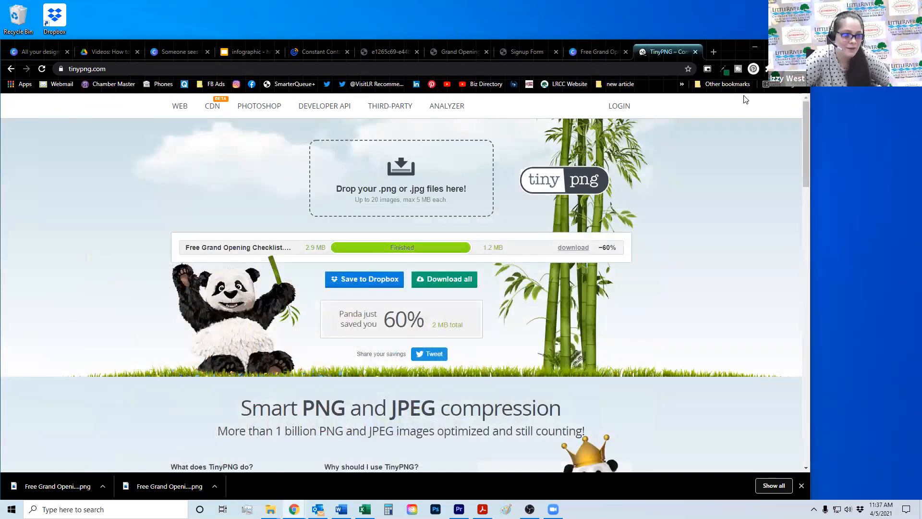
Open the Little River chamber's WordPress login in a new browser tab and log in with the saved credentials.
click(712, 52)
click(570, 84)
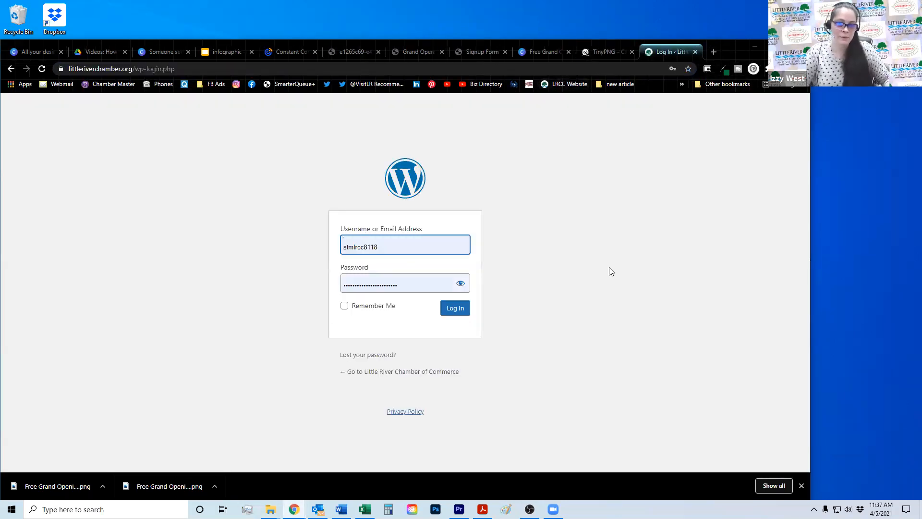
click(460, 311)
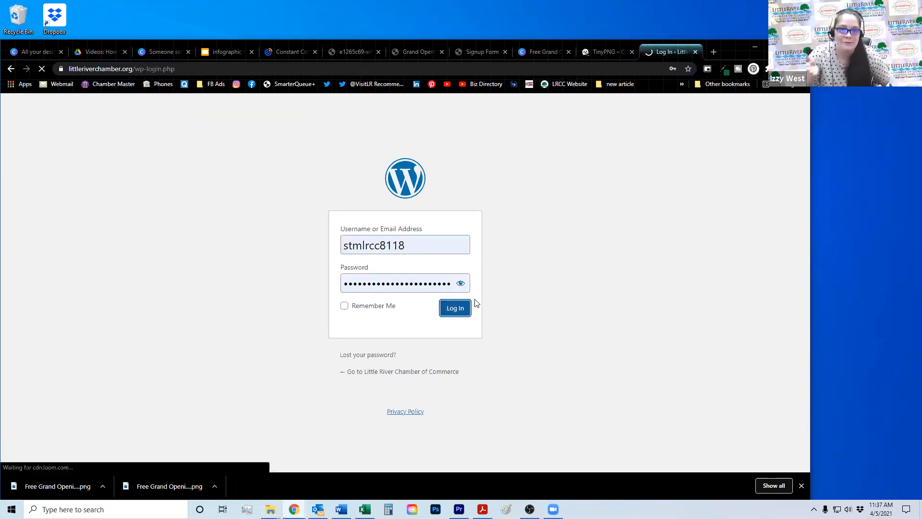
click(802, 486)
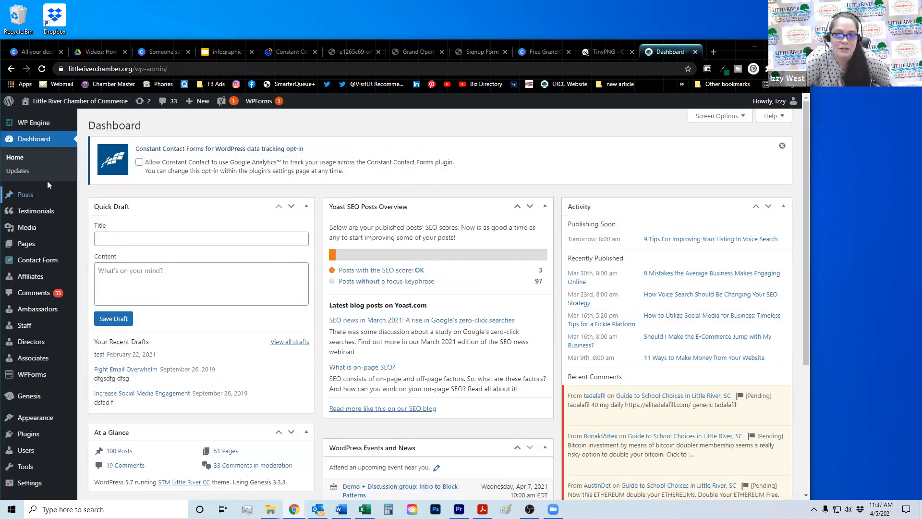
Search the site's pages for "ribbon cutting", open the Ribbon Cuttings page for editing and dismiss the block editor welcome guide.
mouse_move(51, 200)
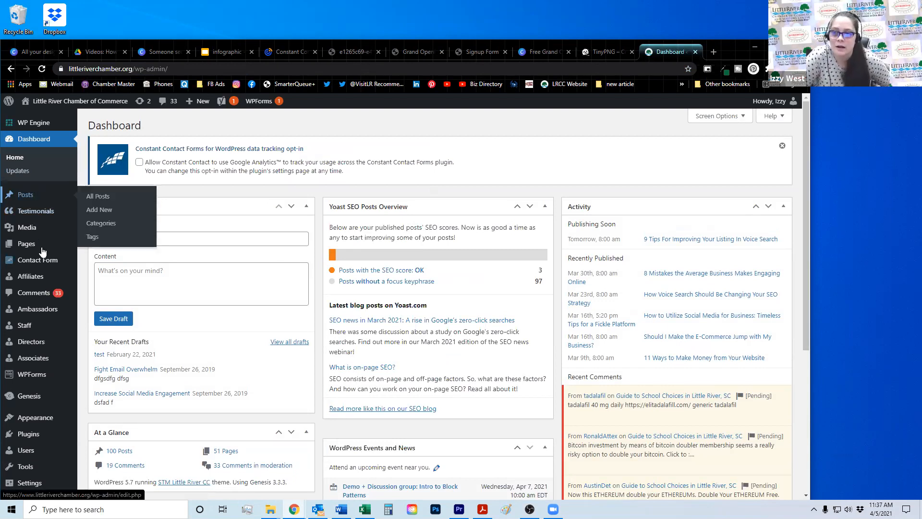
click(28, 245)
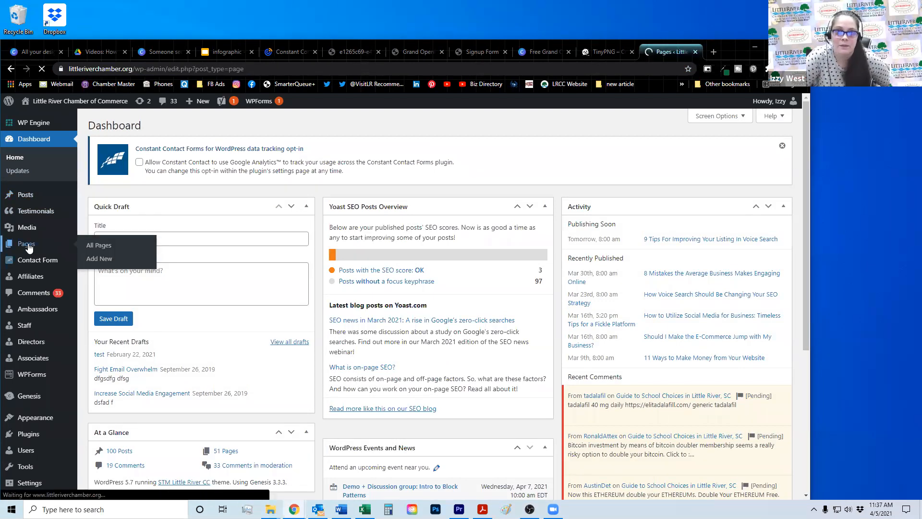
click(698, 142)
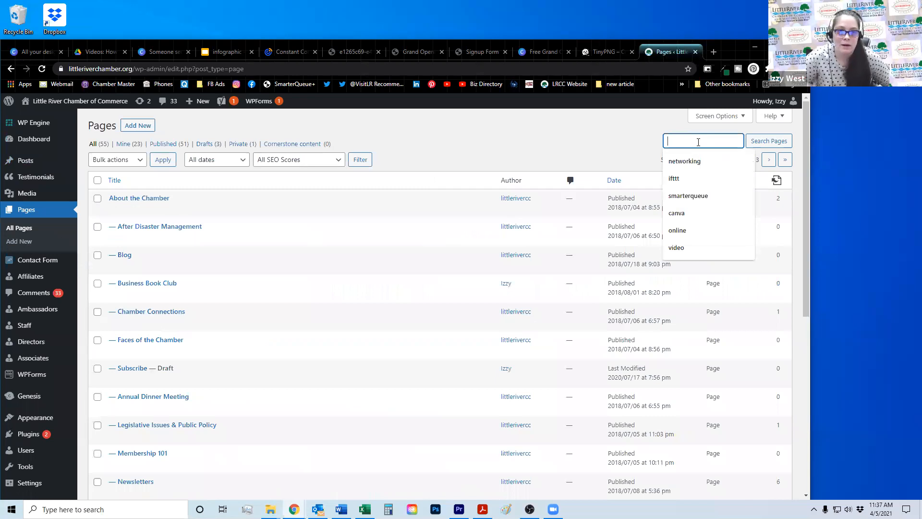
text(ribb)
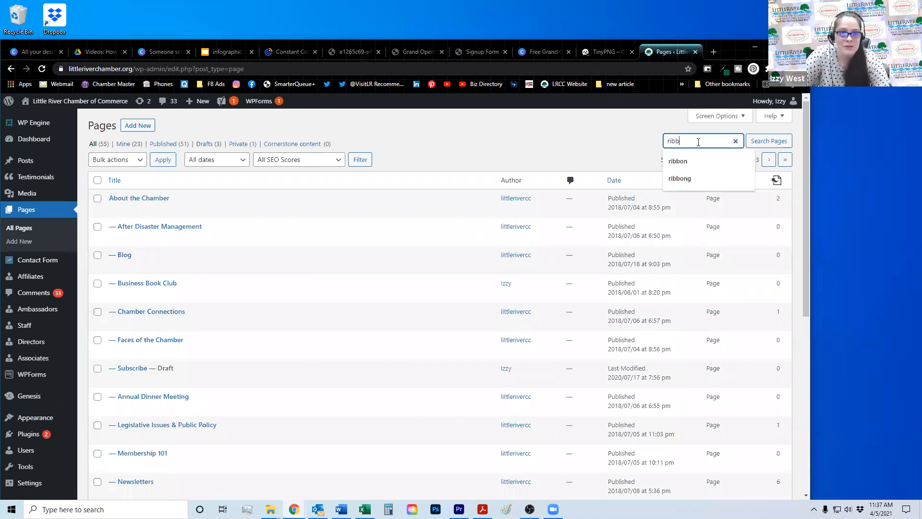
text(on cutting)
key(Return)
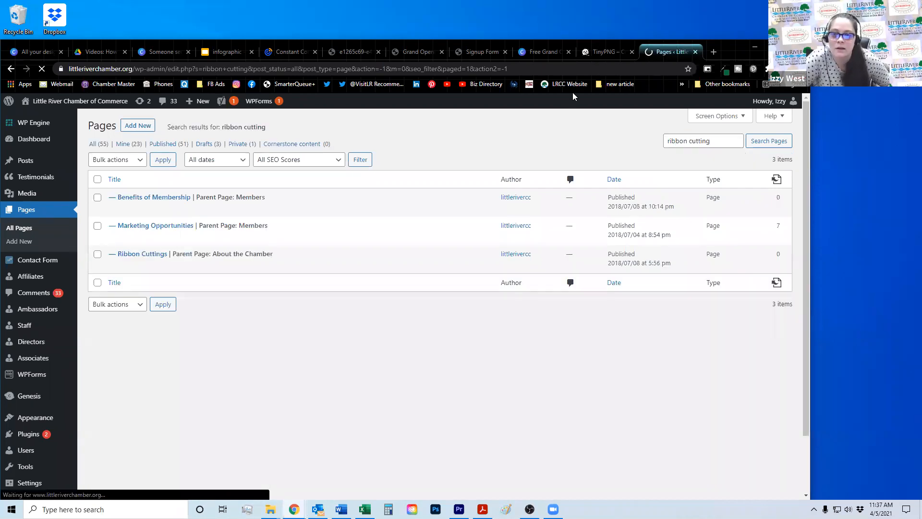
click(114, 265)
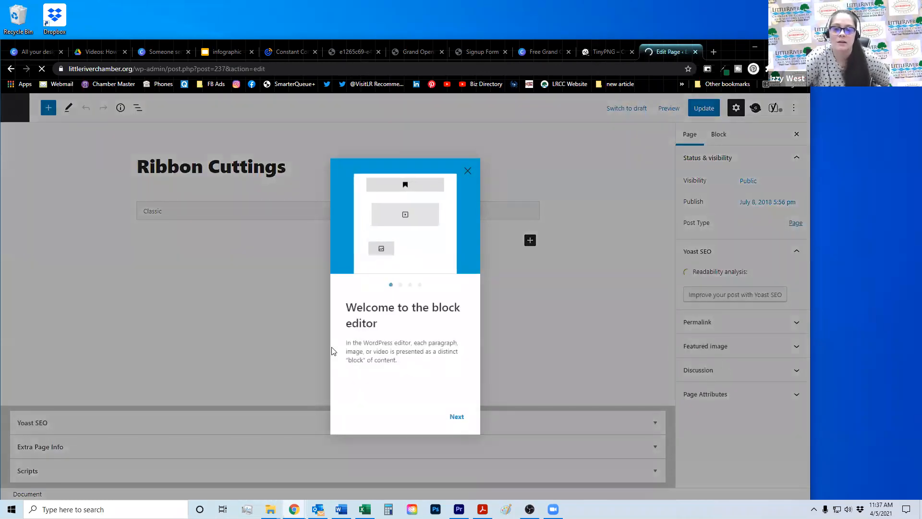
click(466, 168)
Dismiss the Headline Studio pop-up and insert an Image block at the end of the Ribbon Cuttings page.
scroll(613, 183, down, 3)
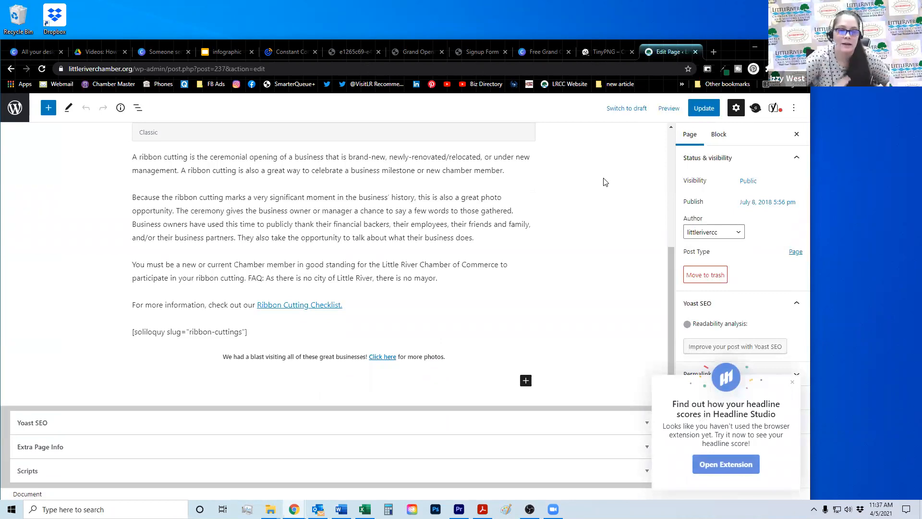
click(792, 382)
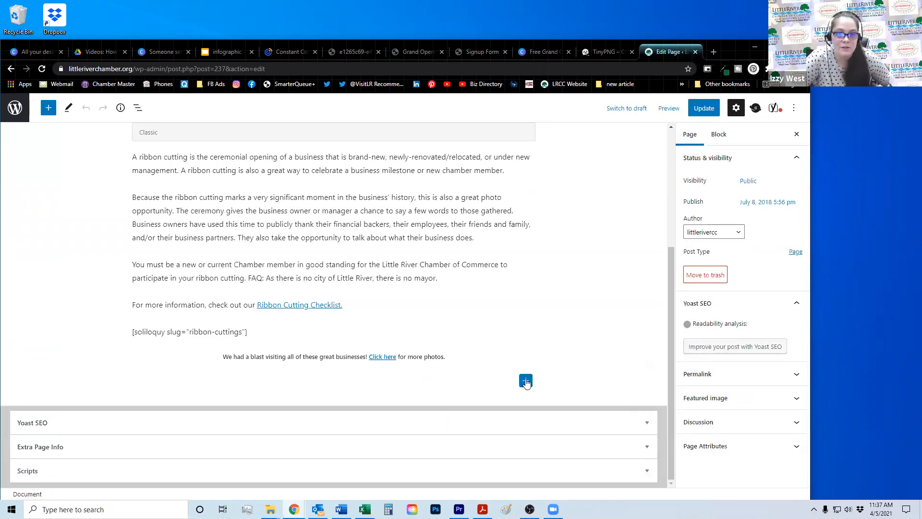
click(526, 382)
text(image)
click(548, 177)
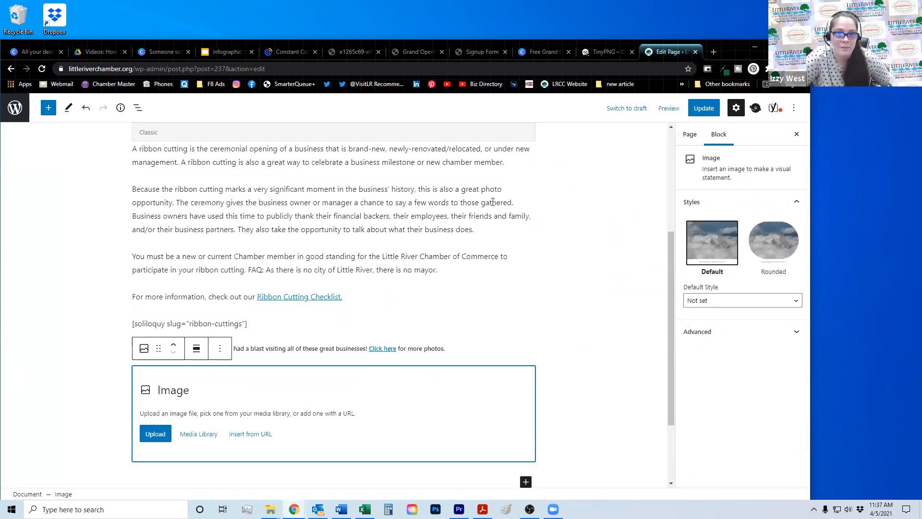
Upload the Free Grand Opening Checklist (1) image from the Downloads folder to the media library for the Image block.
click(198, 434)
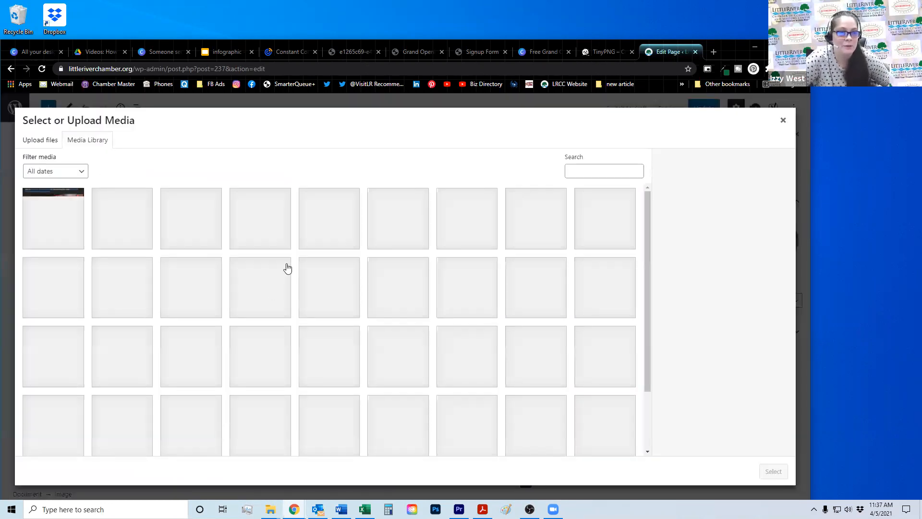
click(40, 140)
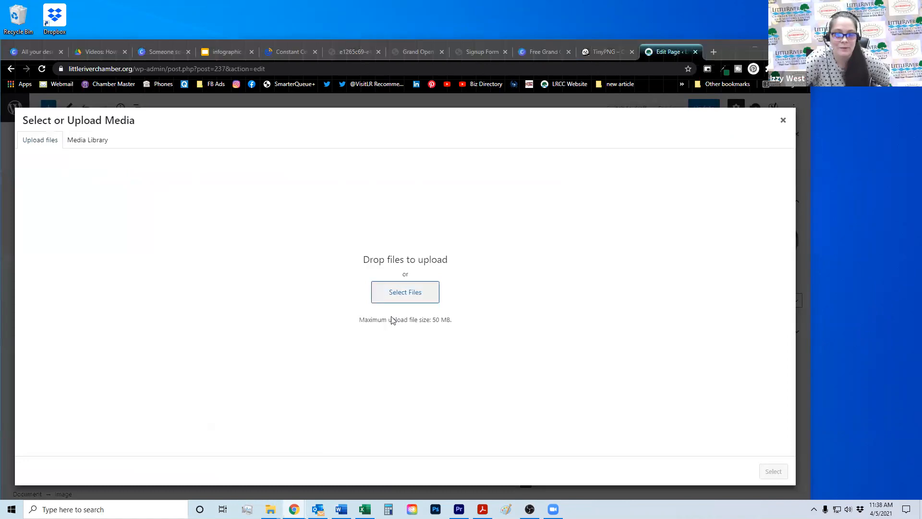
click(404, 292)
scroll(62, 154, up, 10)
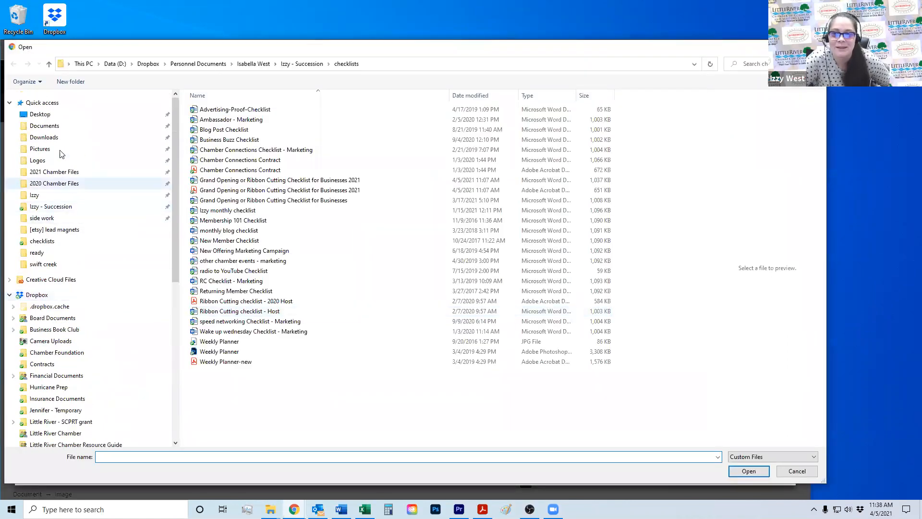
click(46, 138)
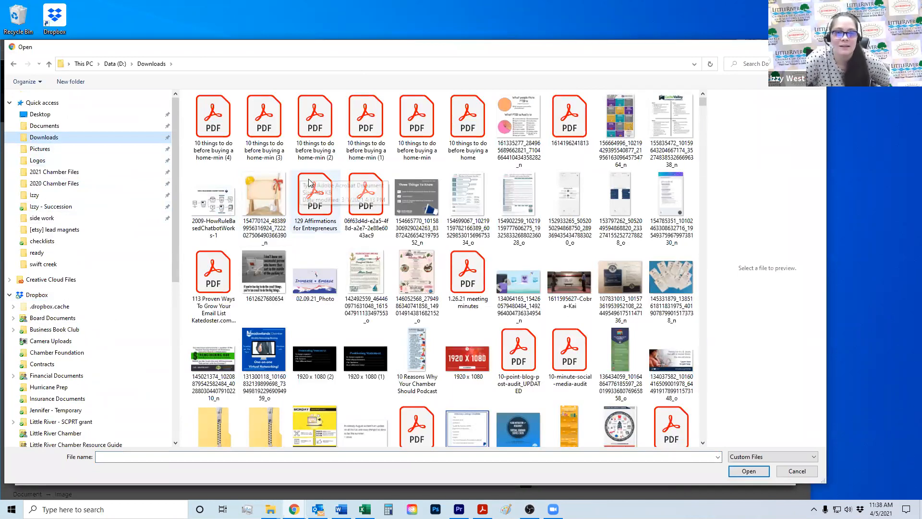
scroll(309, 183, up, 3)
click(569, 204)
click(748, 471)
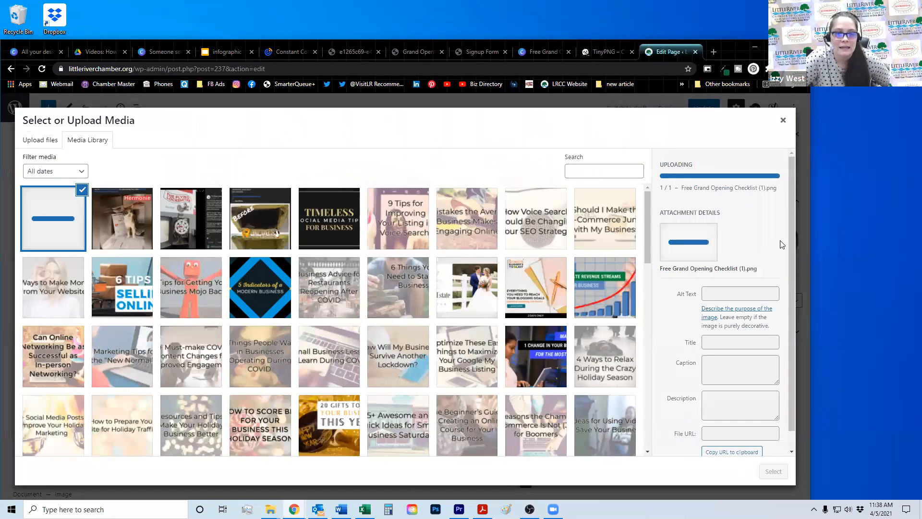
Reuse the image's title to fill its alt text and description with "Free Grand Opening Checklist ad".
click(758, 292)
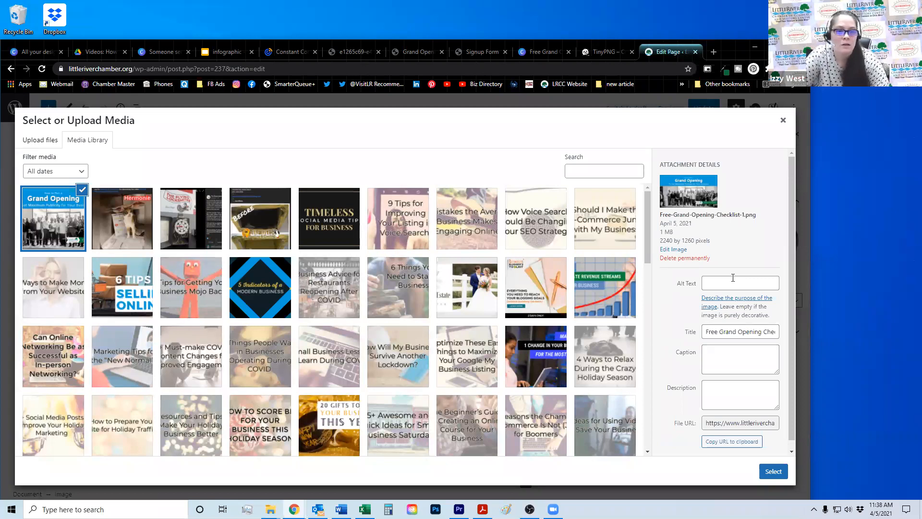
triple_click(752, 331)
key(ctrl+c)
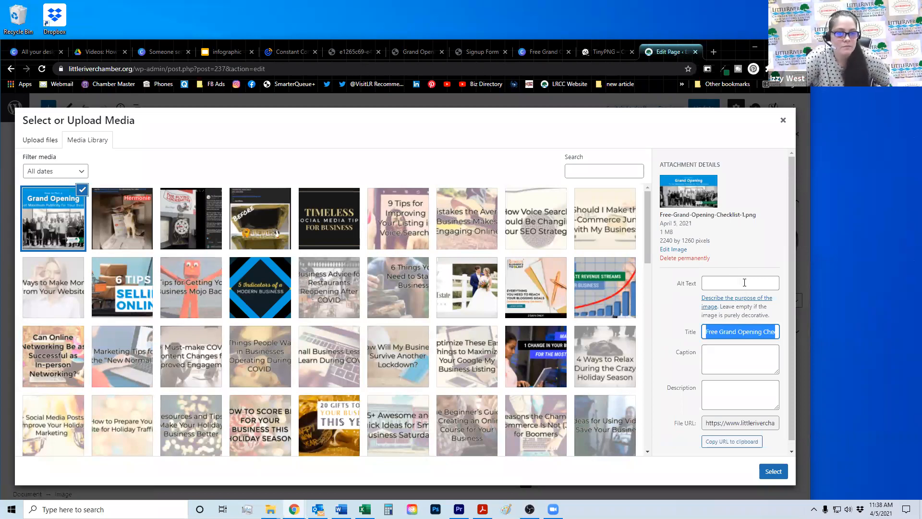
click(778, 283)
key(ctrl+v)
key(BackSpace)
key(BackSpace)
key(BackSpace)
text(ad)
triple_click(763, 284)
key(ctrl+c)
click(752, 388)
key(ctrl+v)
Replace the image's alt text with "Get the Free Checklist to Plan a Great Grand Opening" and highlight the description text.
triple_click(742, 283)
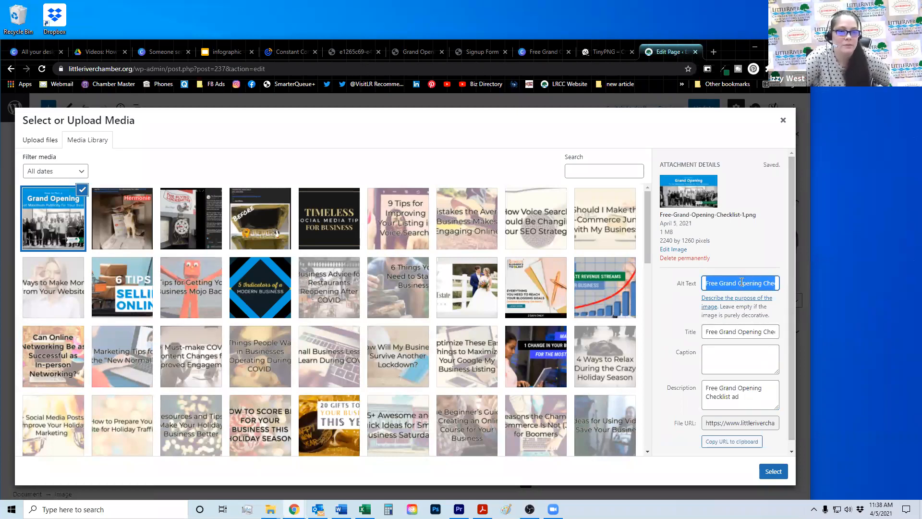
key(BackSpace)
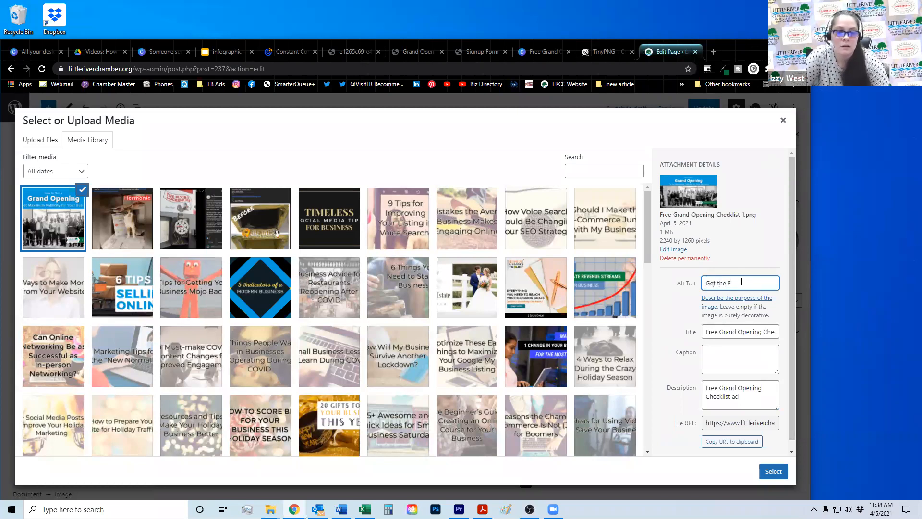
text(Get the Free Checklis)
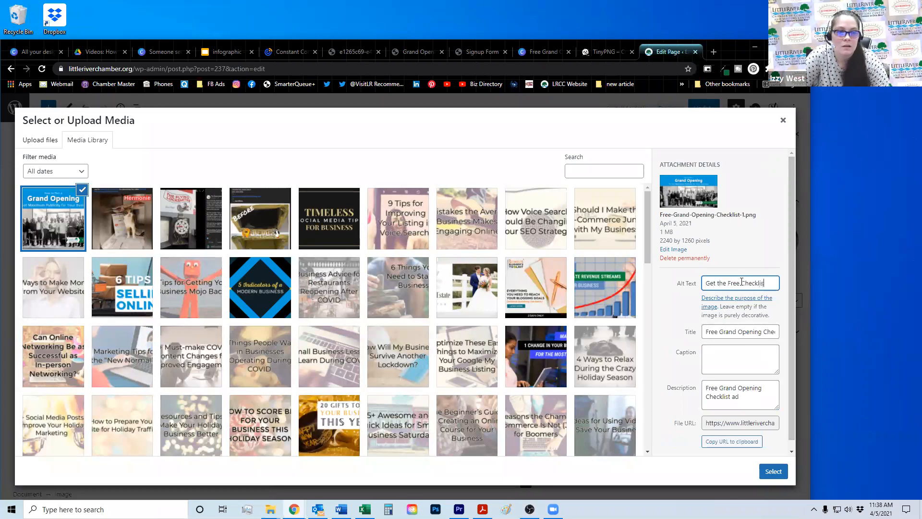
text(t to Pl)
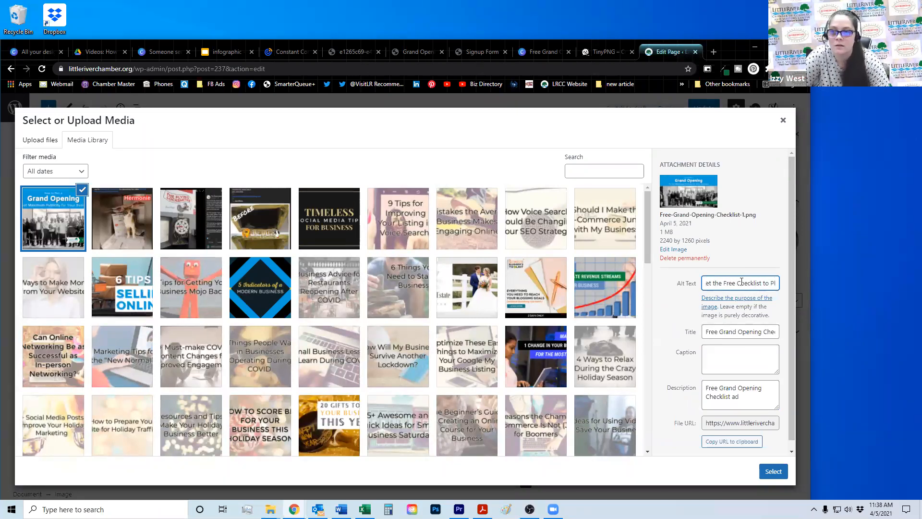
text(an a Great Grand Opening)
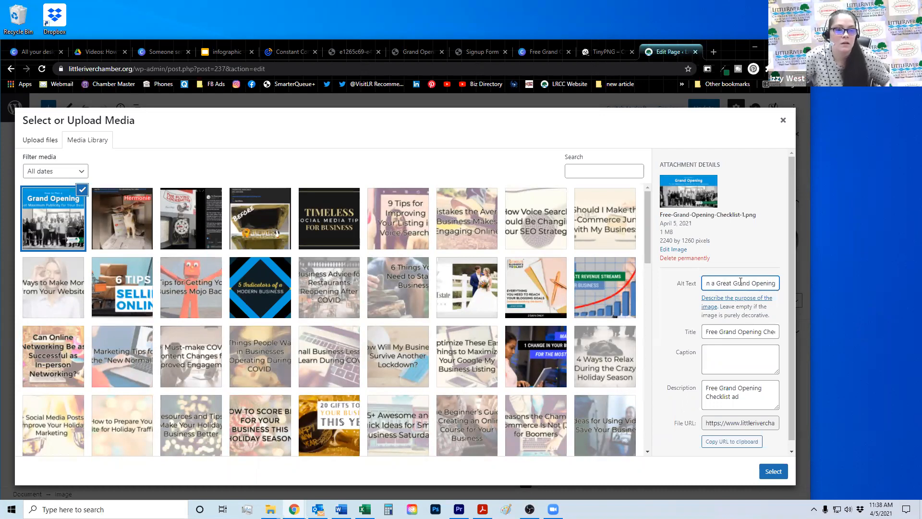
click(749, 399)
drag(750, 399, 701, 385)
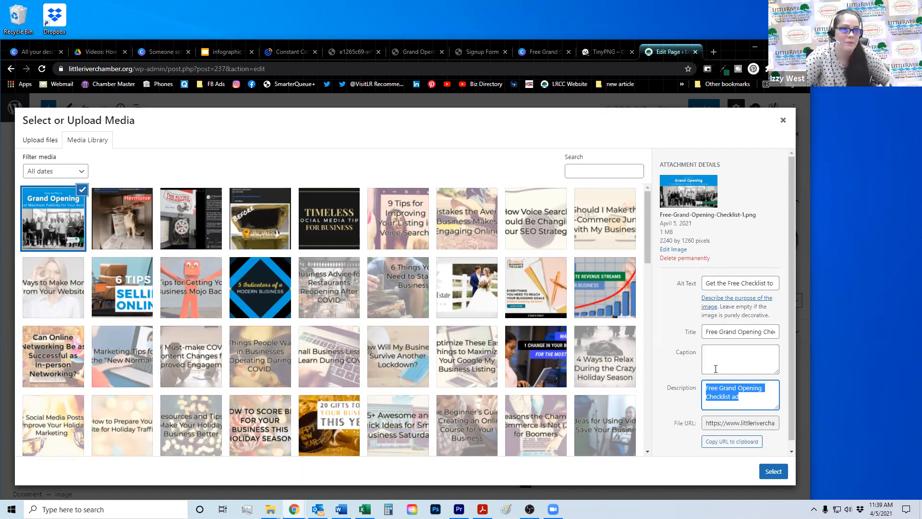
Insert the uploaded Grand Opening image into the Image block and set its alignment.
click(773, 473)
scroll(607, 300, up, 2)
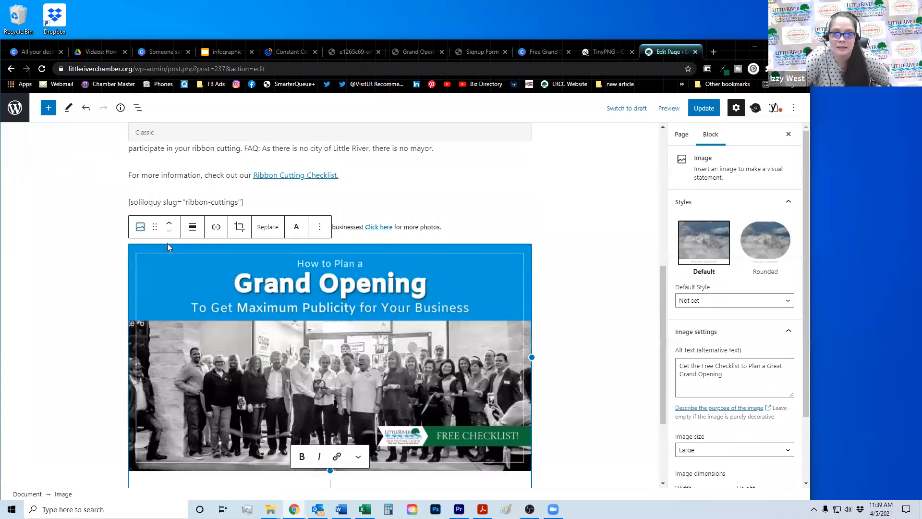
click(193, 233)
click(220, 276)
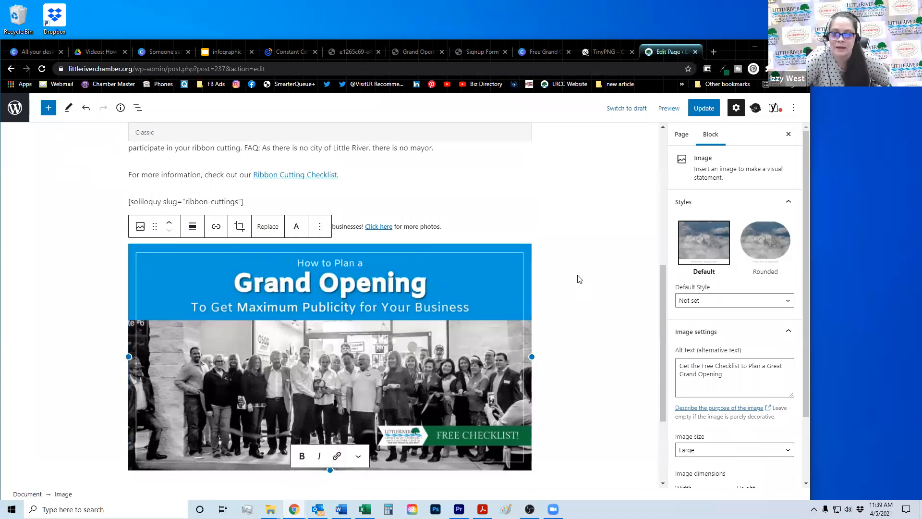
scroll(358, 257, down, 1)
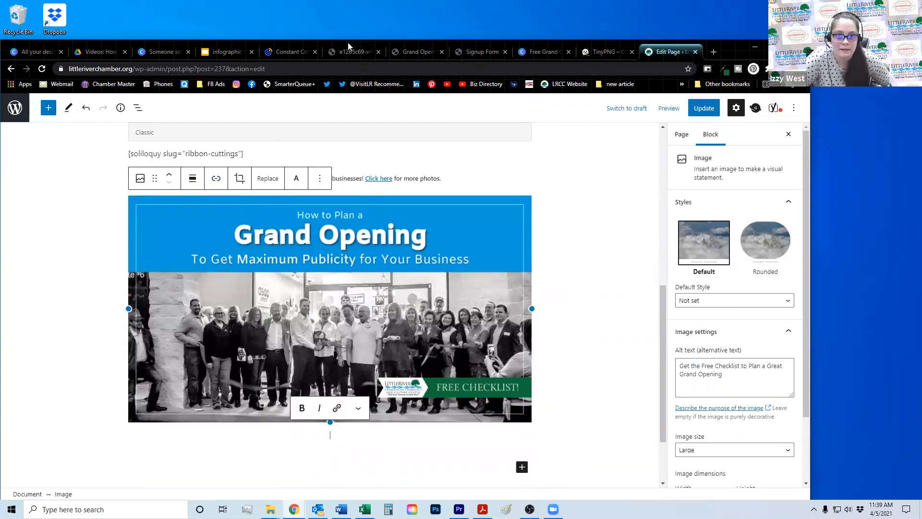
Copy the web address of the Ribbon Cutting Checklist signup form and return to the page editor.
click(416, 51)
click(482, 51)
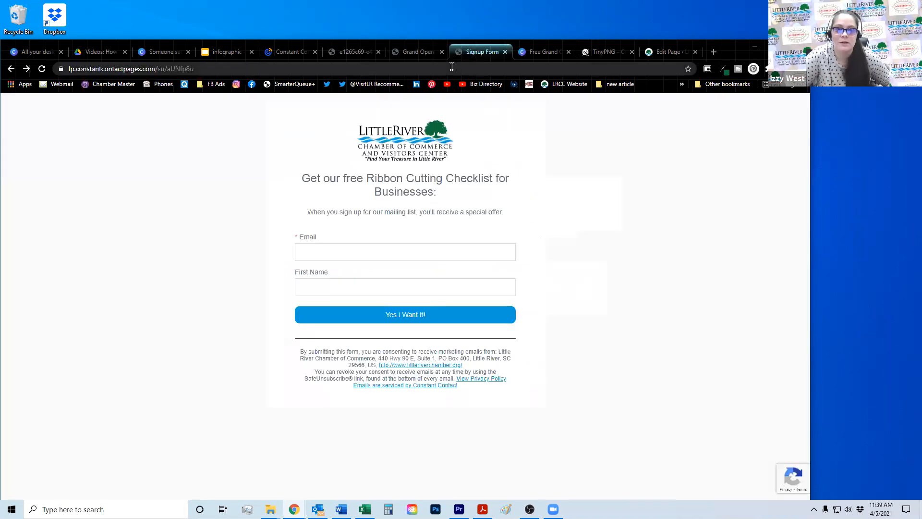
click(653, 69)
click(666, 51)
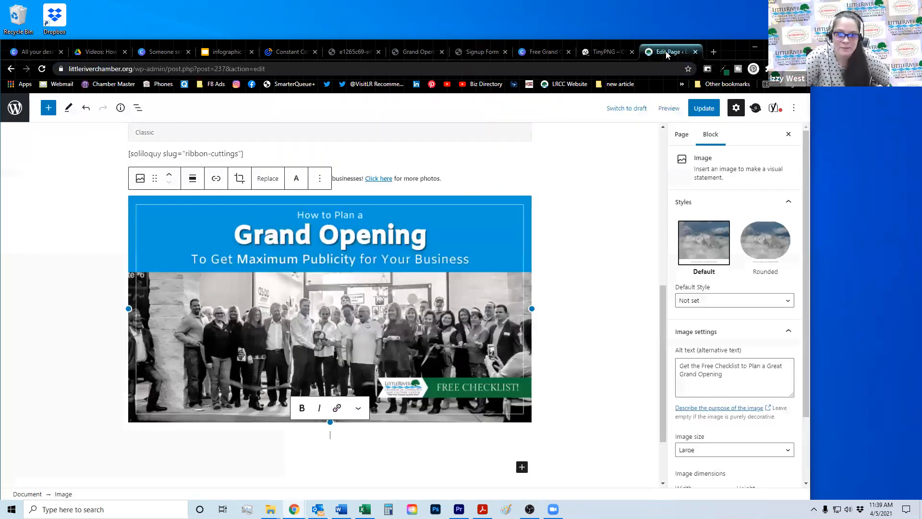
Link the Grand Opening image to the copied signup form address and set the link to open in a new tab.
click(236, 269)
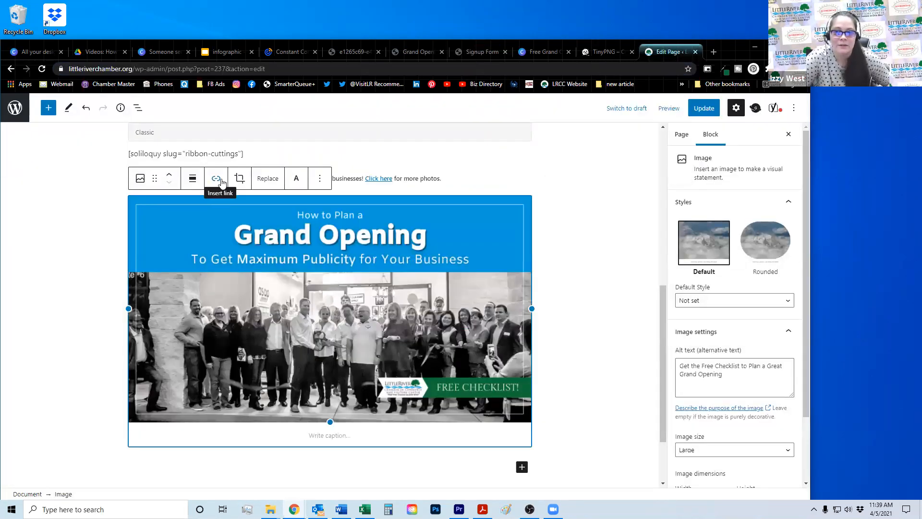
click(216, 178)
click(552, 264)
click(453, 262)
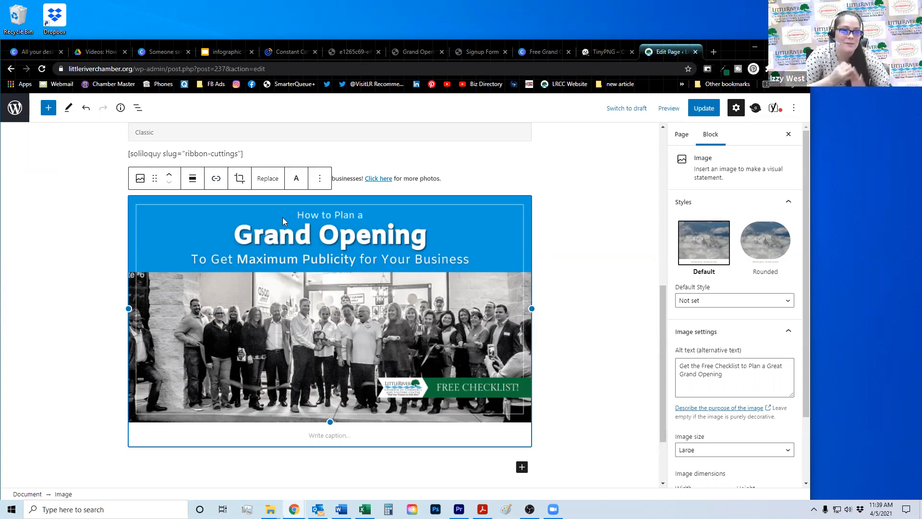
click(217, 178)
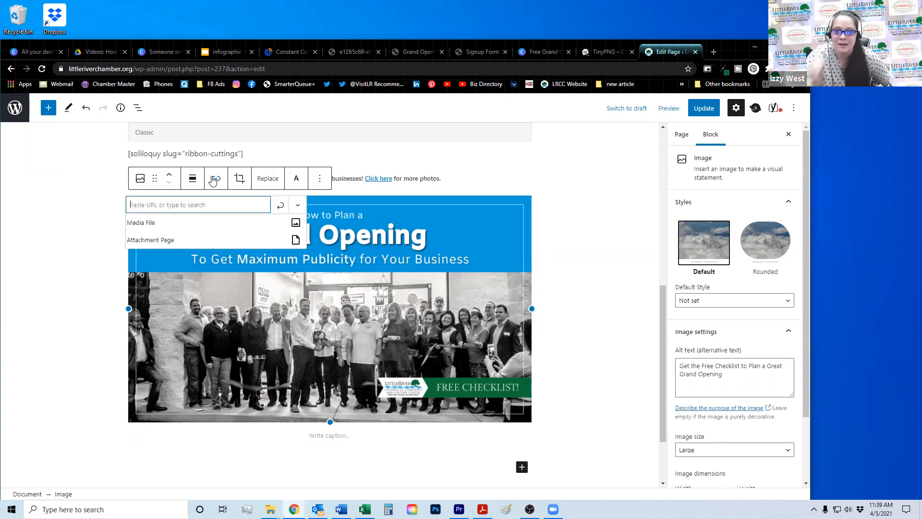
key(ctrl+v)
click(298, 205)
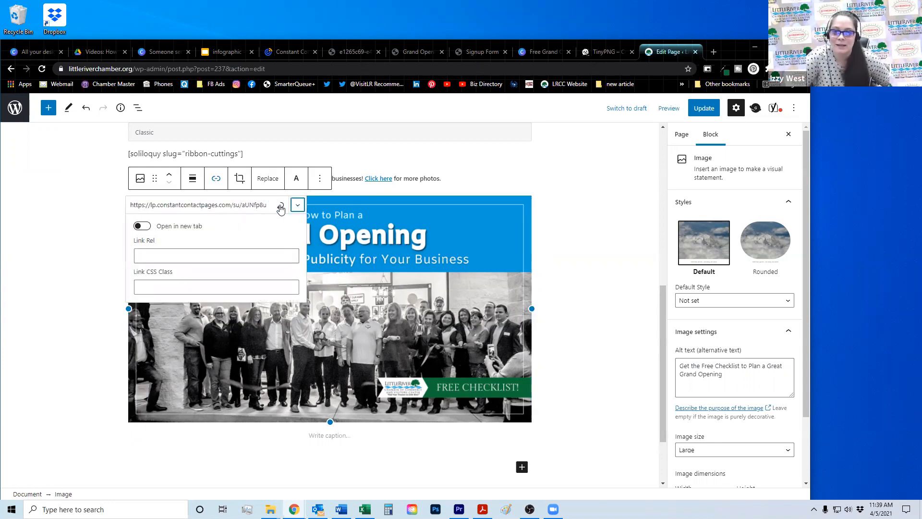
click(146, 230)
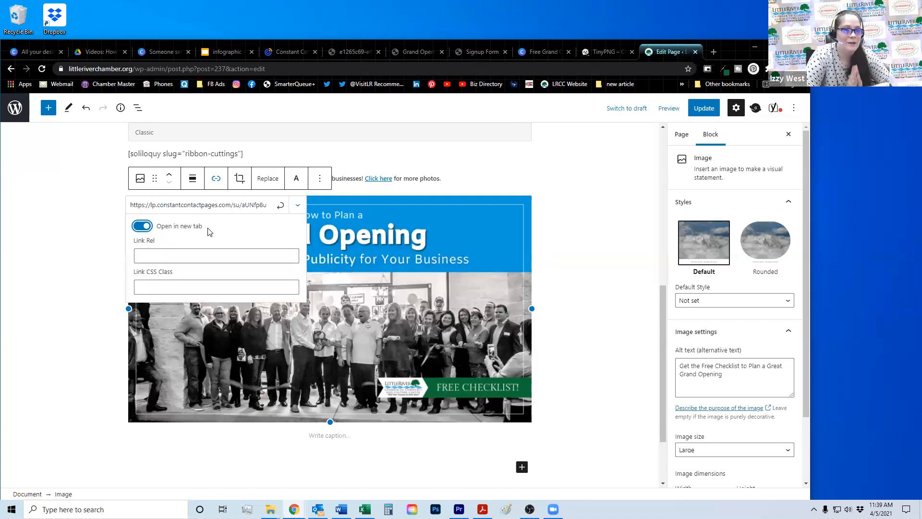
click(280, 205)
Deselect the image and save the changes to the Ribbon Cuttings page.
click(602, 195)
key(ctrl+s)
scroll(650, 154, up, 1)
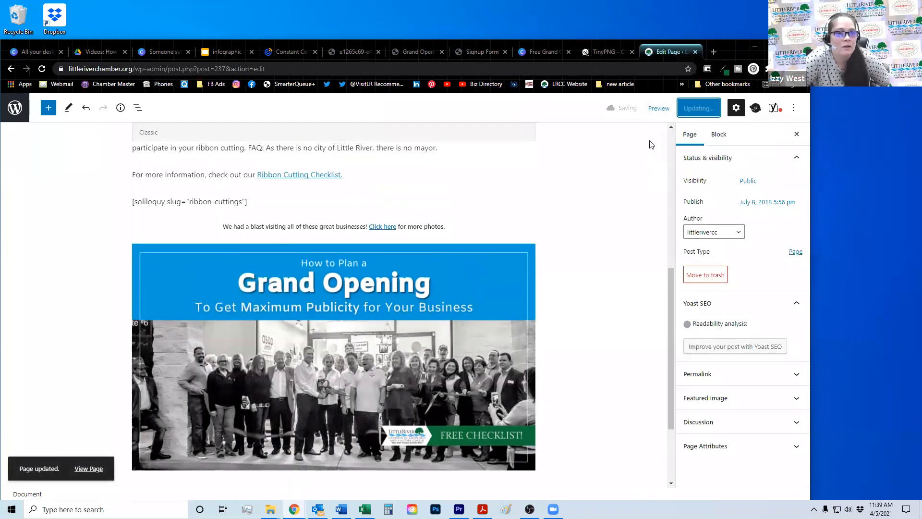
View the live Ribbon Cuttings page and test the Grand Opening image's link to the signup form.
click(89, 469)
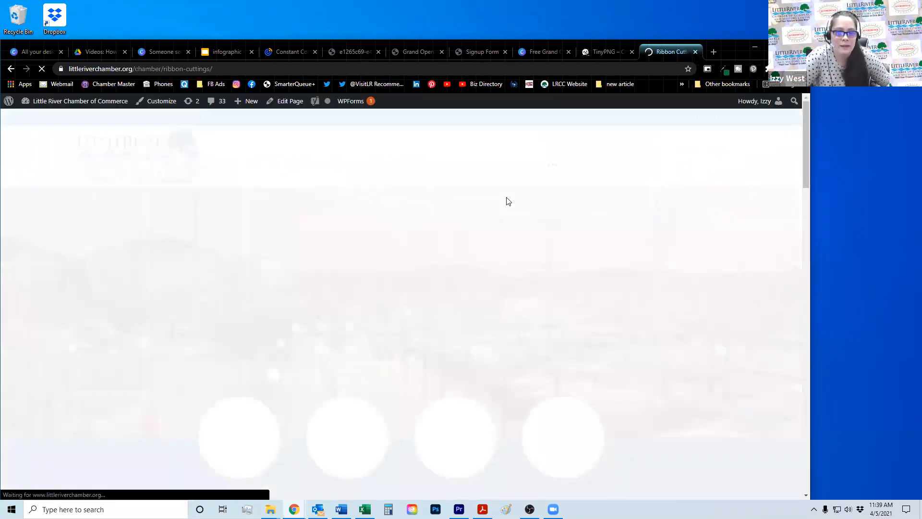
scroll(513, 200, down, 15)
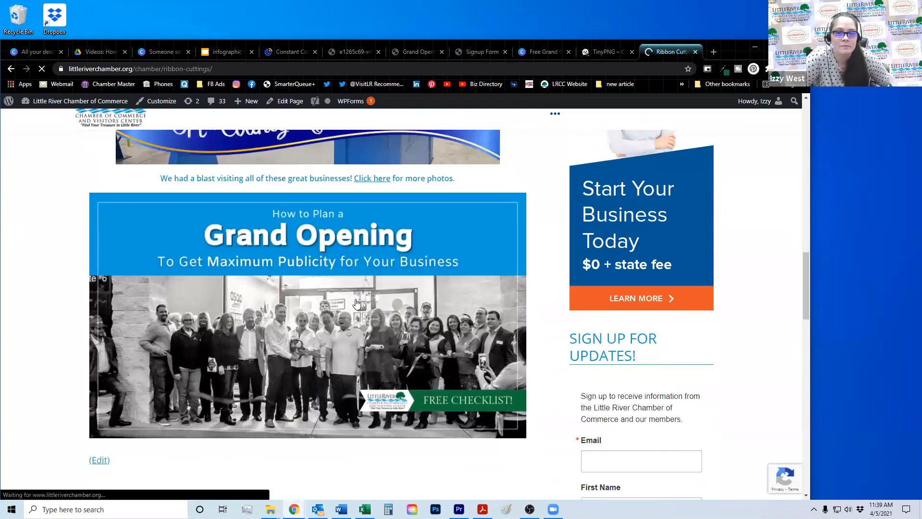
click(349, 346)
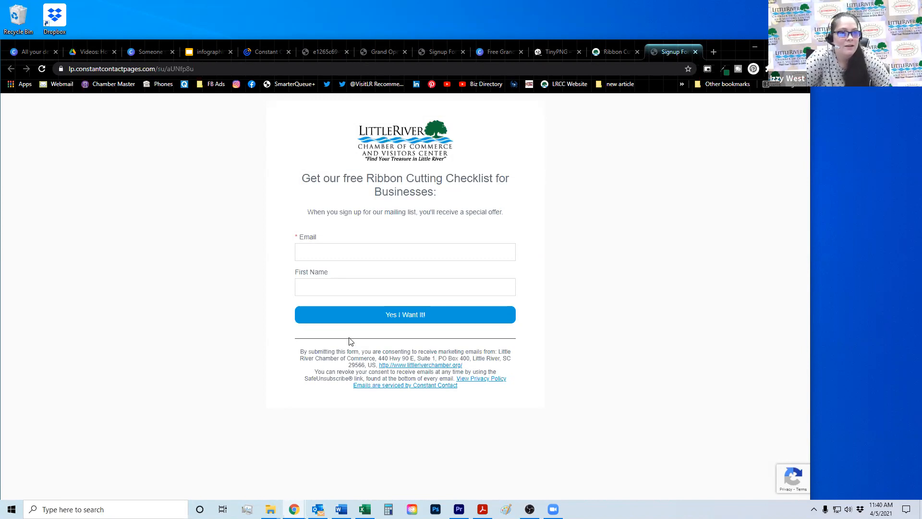
Switch to the infographic presentation in Google Slides and show slide 5 with the checklist for recreating the lead magnet videos.
click(263, 56)
click(209, 54)
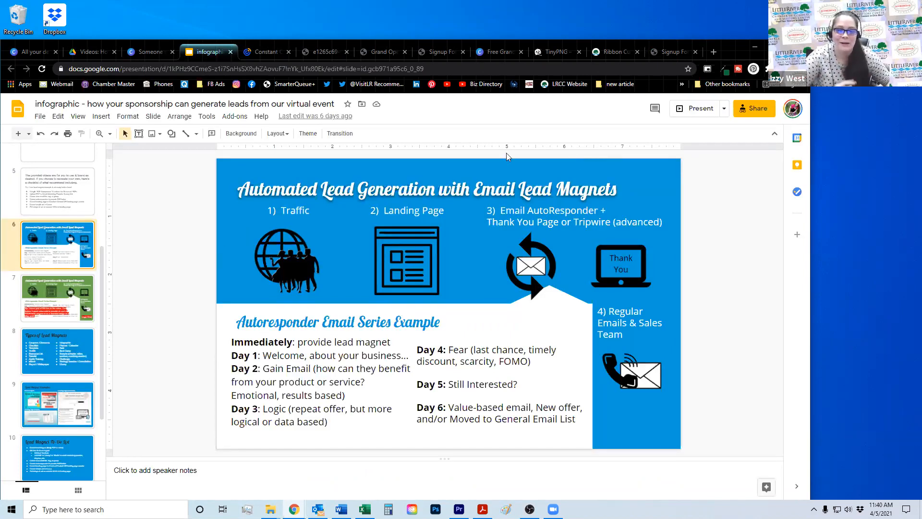
scroll(189, 407, up, 1)
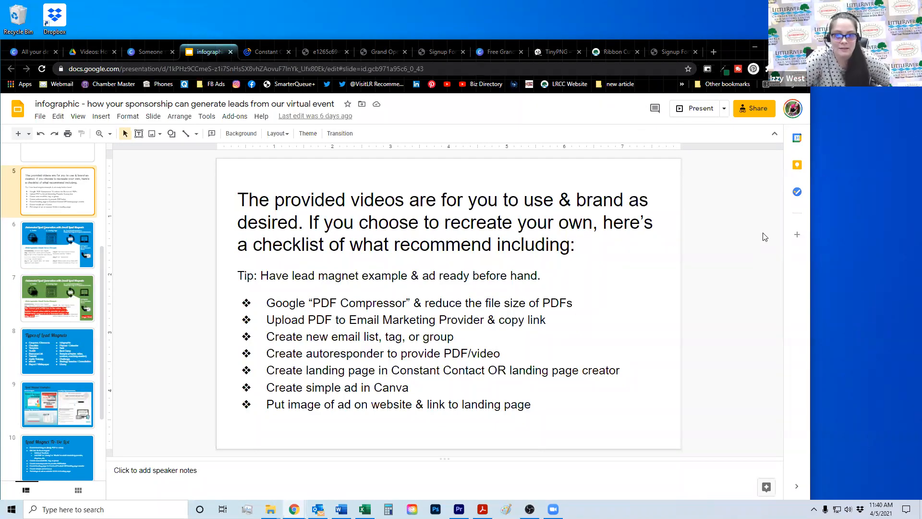
scroll(79, 269, up, 4)
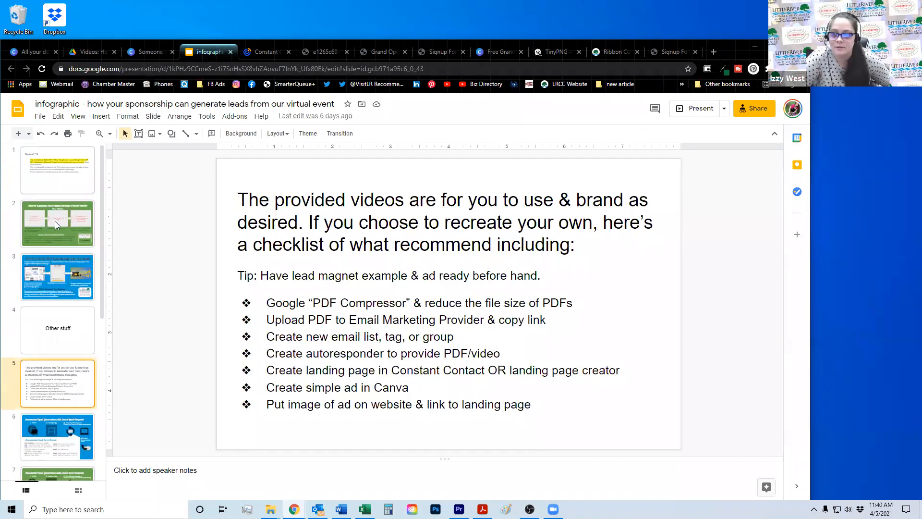
scroll(54, 220, down, 2)
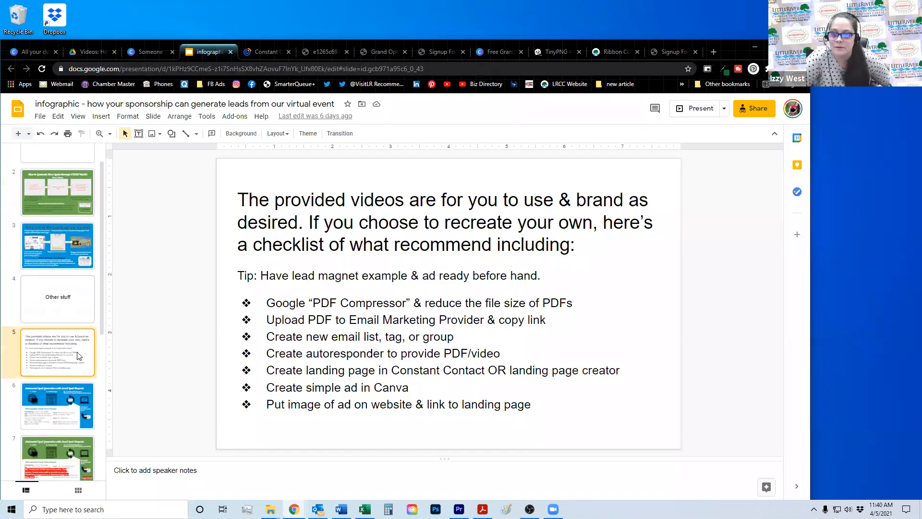
click(283, 303)
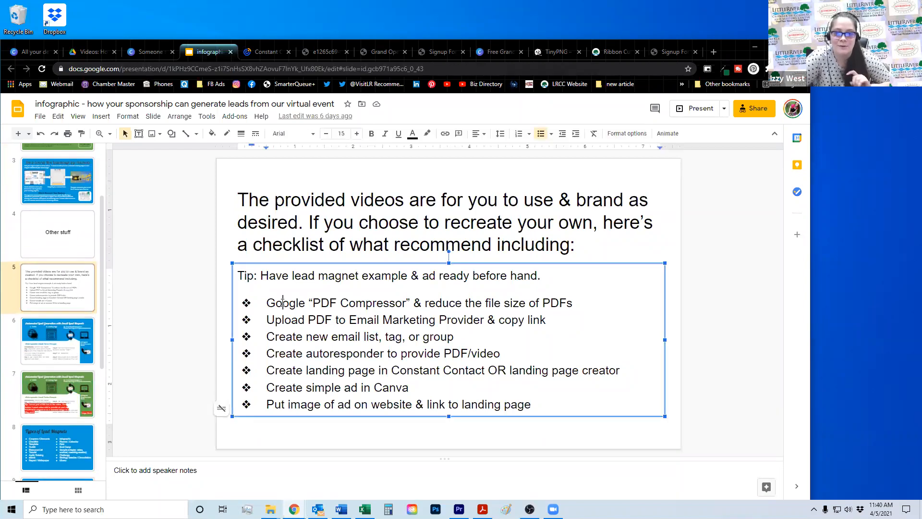